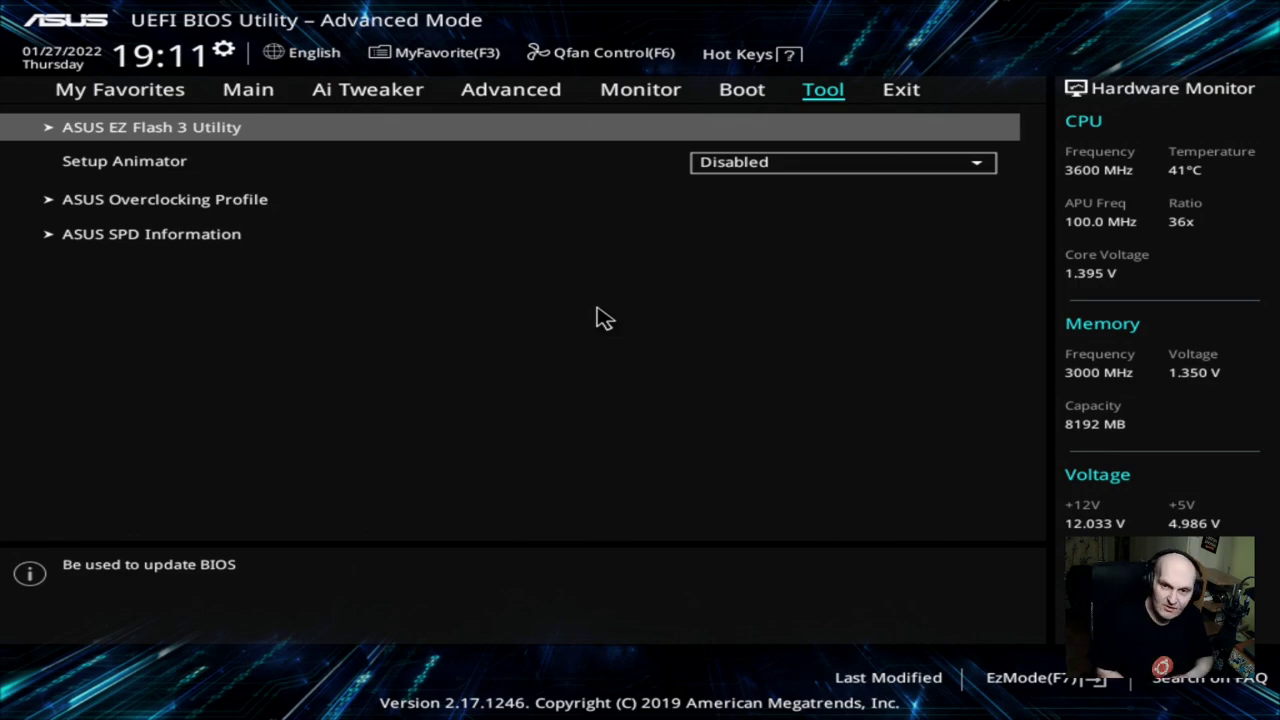
# Examine the Boot Override entries listed in the BIOS boot settings.
pyautogui.press('Left')
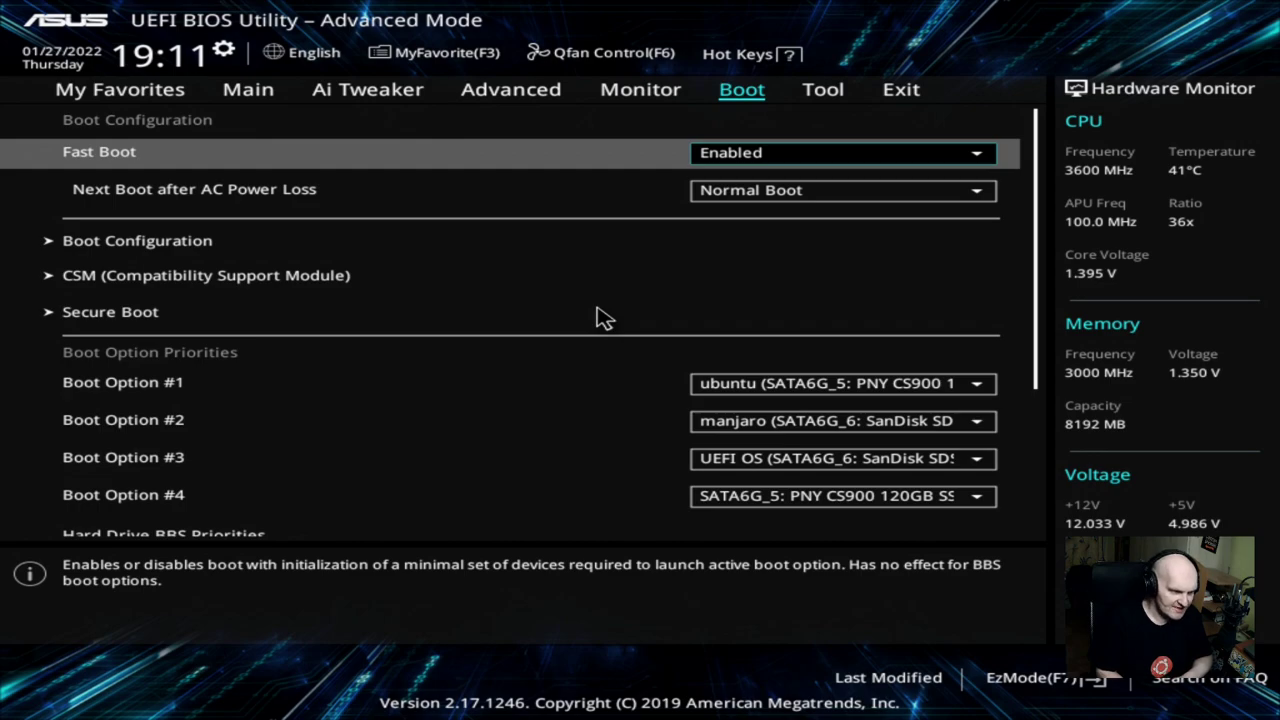
pyautogui.press('Up')
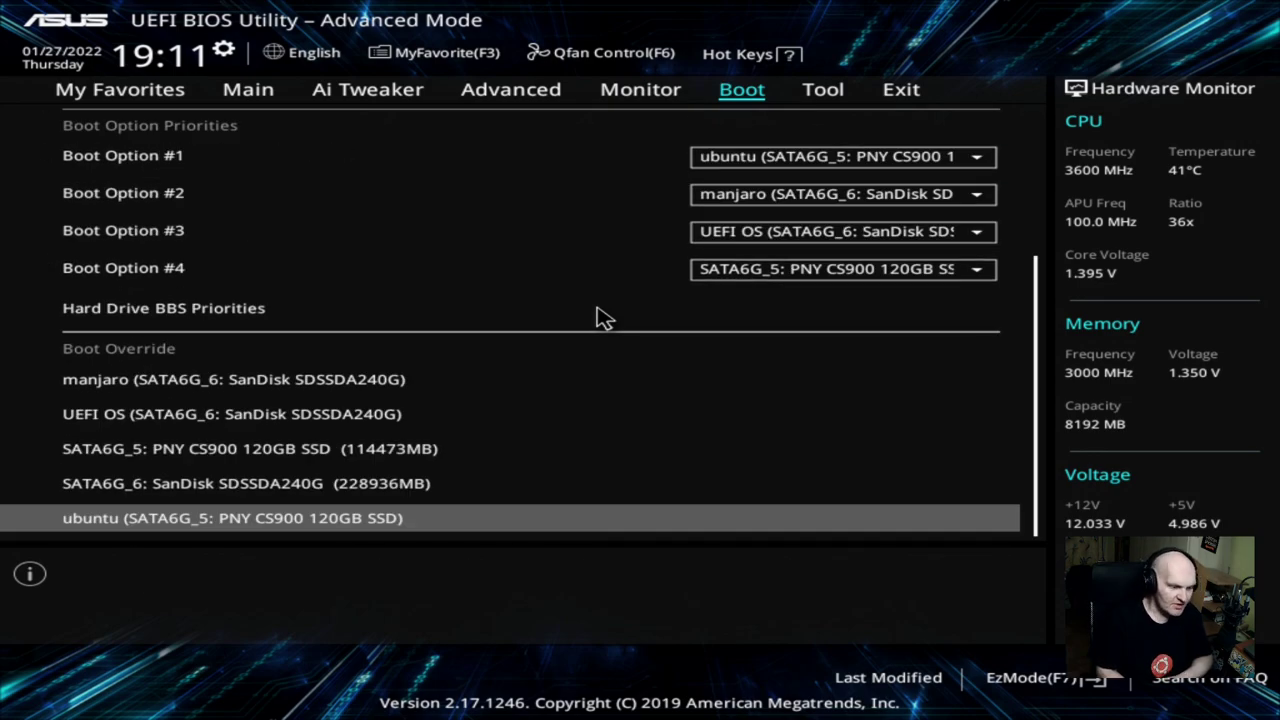
pyautogui.press('Up')
pyautogui.press('Up')
pyautogui.press('Up')
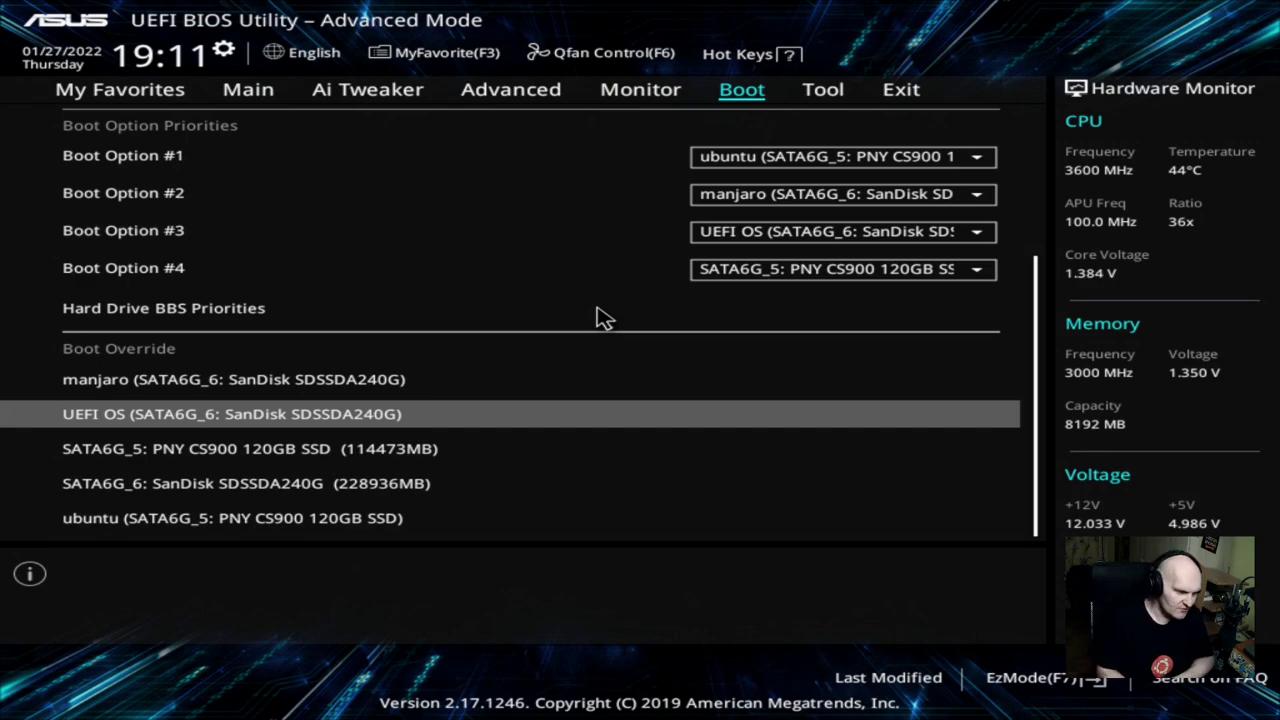
pyautogui.press('Down')
pyautogui.press('Down')
pyautogui.press('Down')
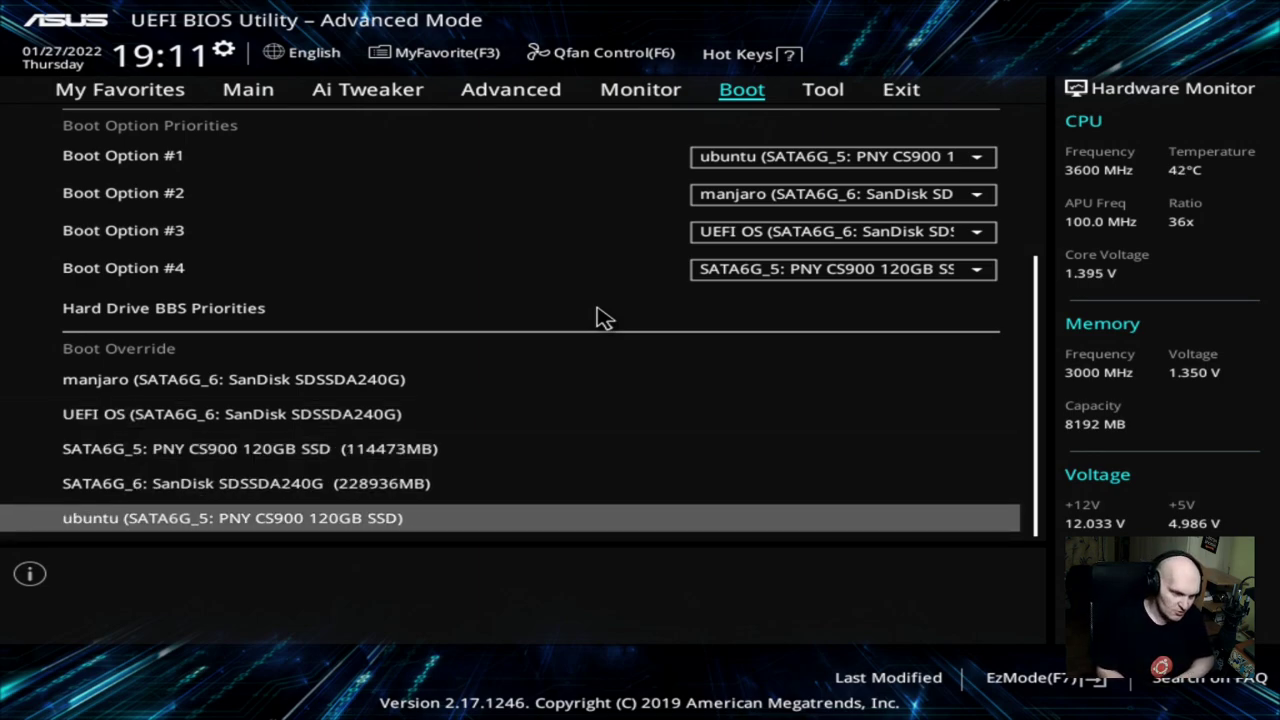
pyautogui.press('Up')
pyautogui.press('Down')
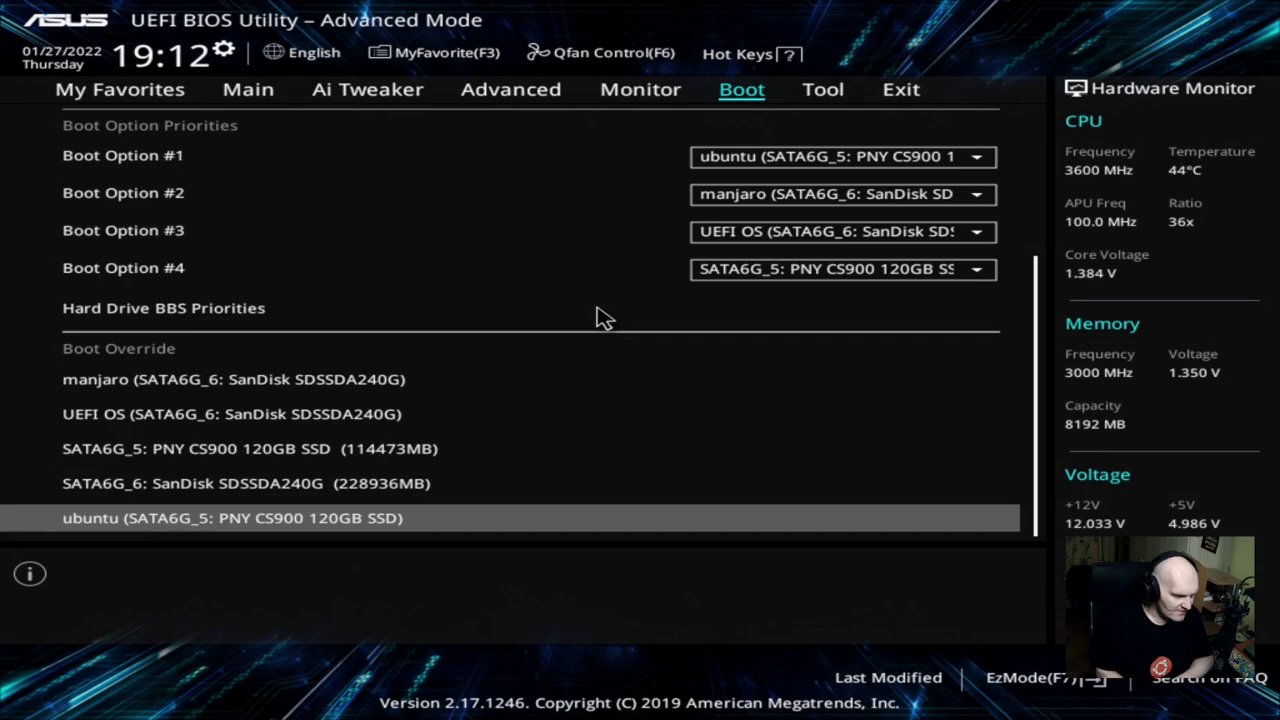
pyautogui.press('Up')
pyautogui.press('Down')
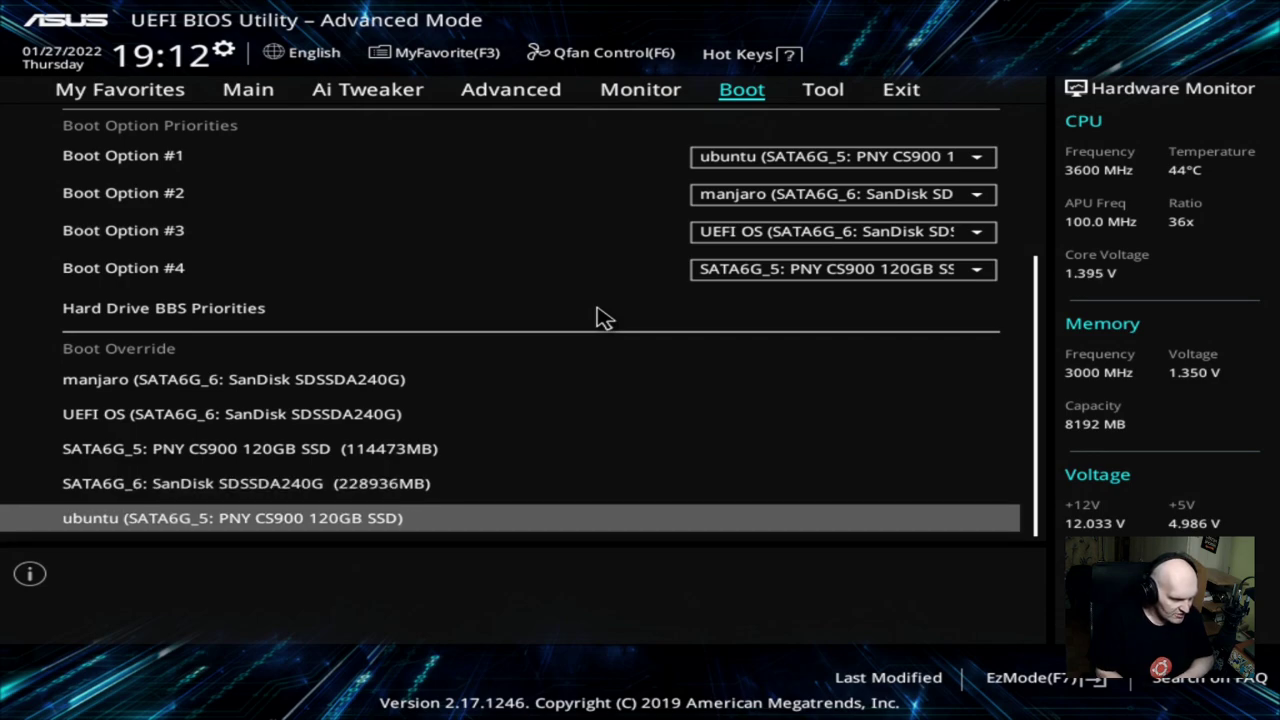
pyautogui.press('Up')
pyautogui.press('Up')
pyautogui.press('Up')
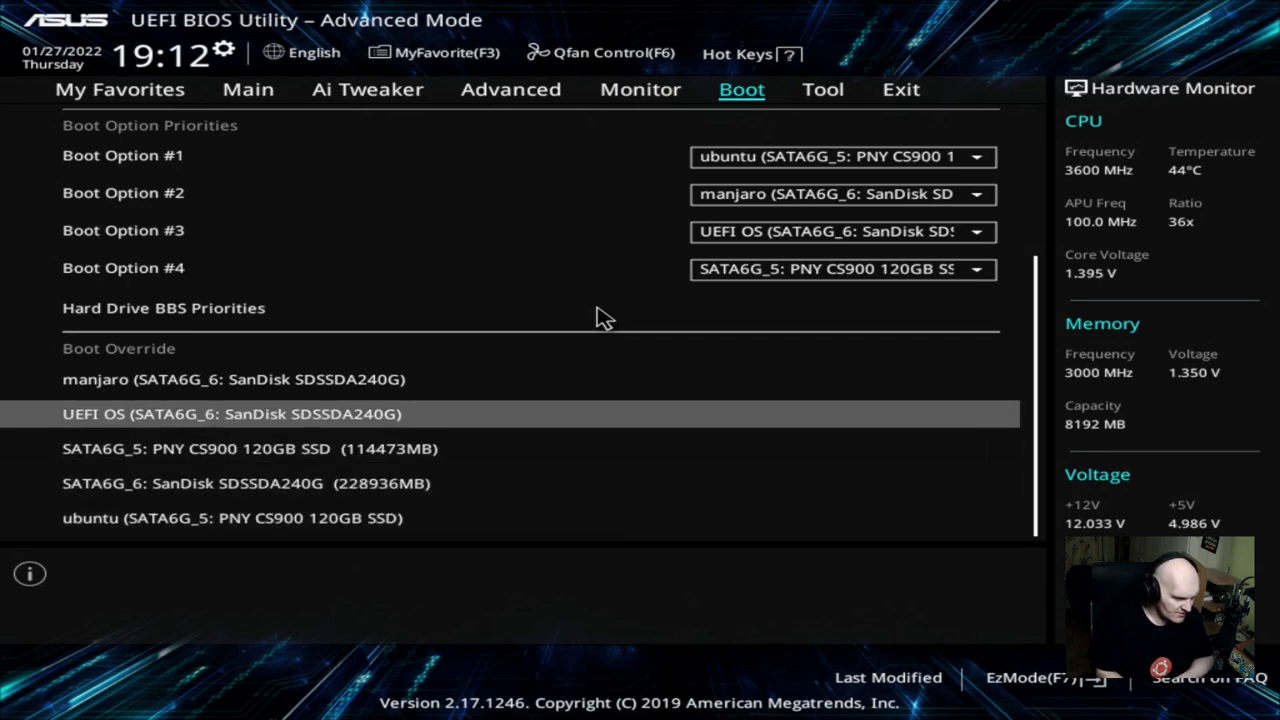
pyautogui.press('Down')
pyautogui.press('Up')
pyautogui.press('Down')
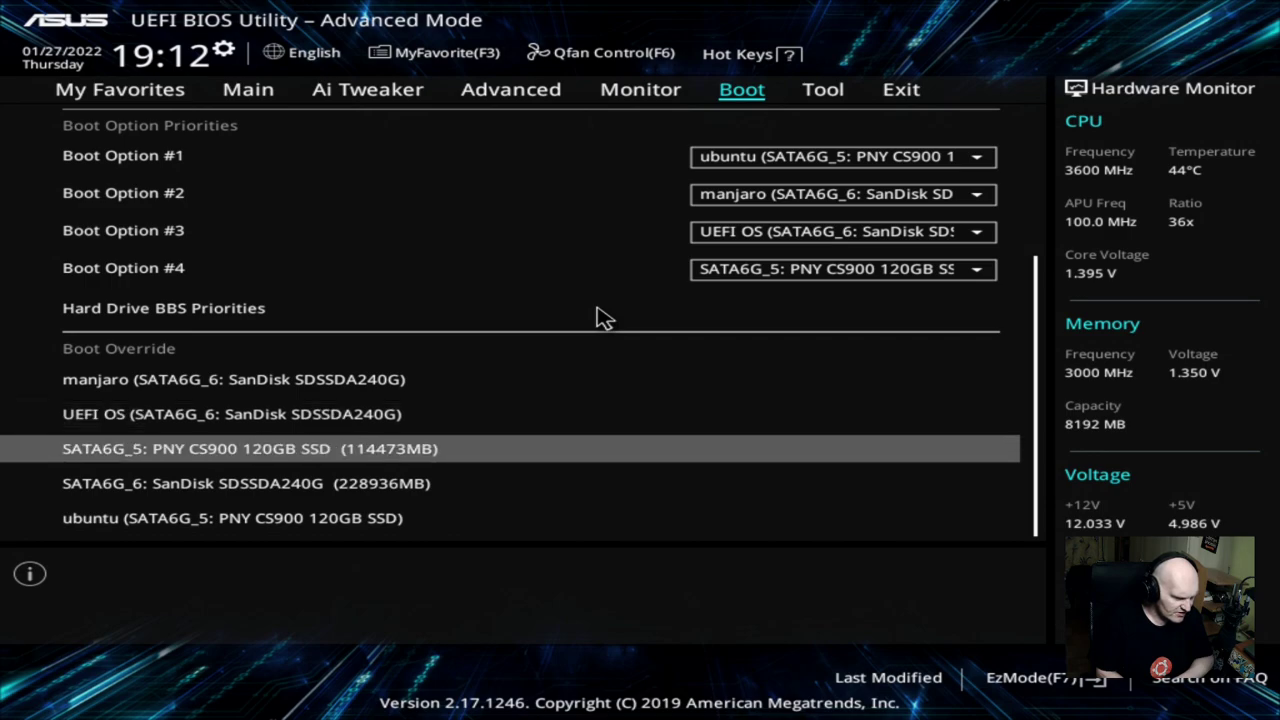
# Boot directly from the override entry ubuntu (SATA6G_5: PNY CS900 120GB SSD).
pyautogui.press('Down')
pyautogui.press('Down')
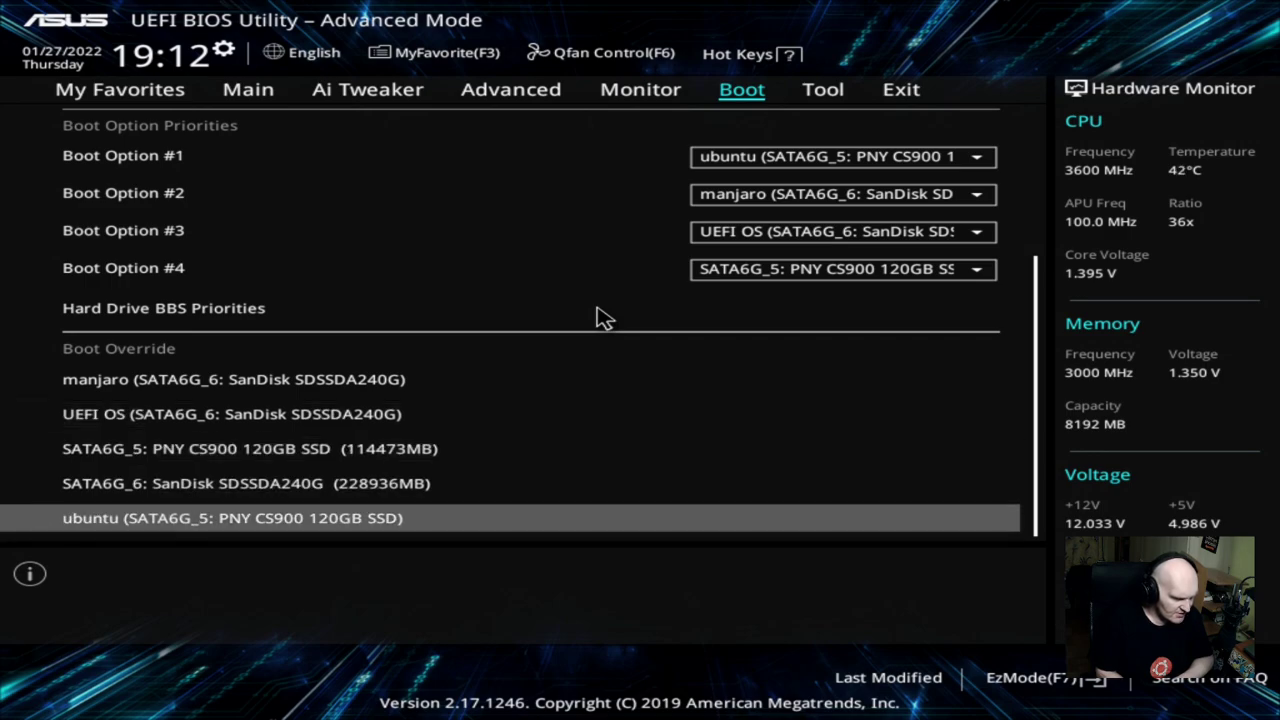
pyautogui.press('Return')
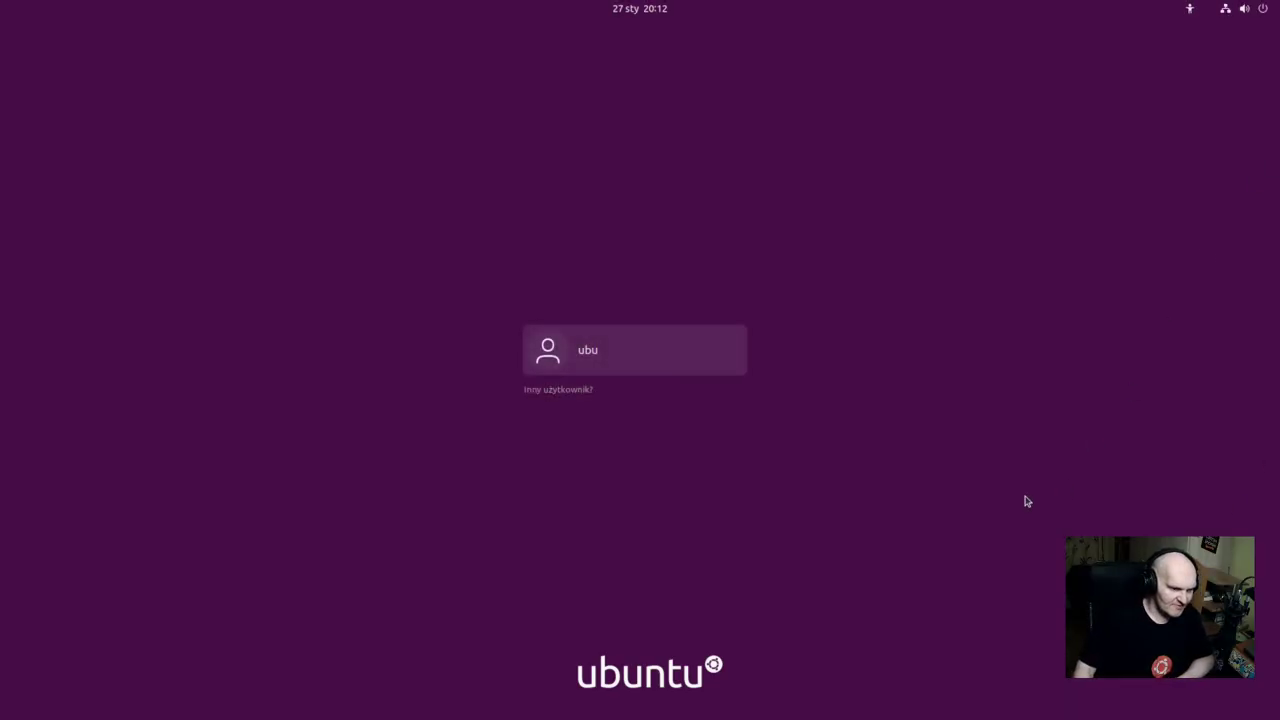
# Log in to the listed Ubuntu user account by entering its password.
pyautogui.click(660, 358)
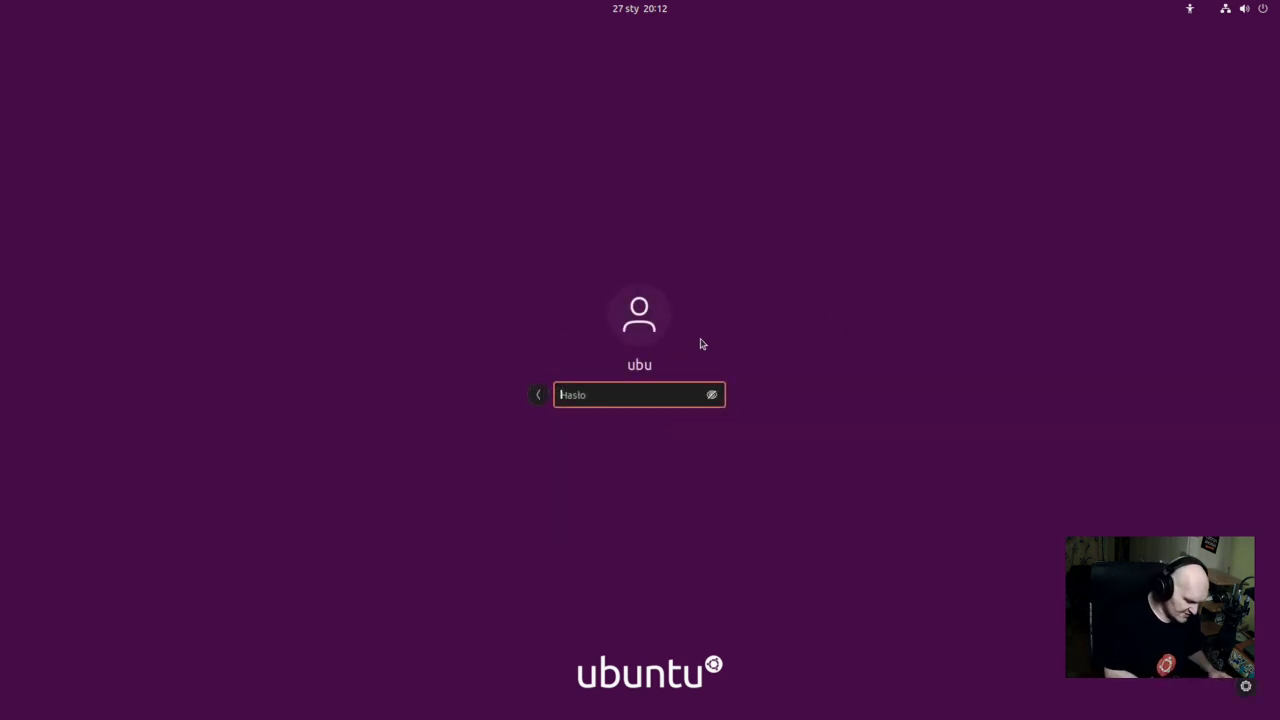
pyautogui.write('u')
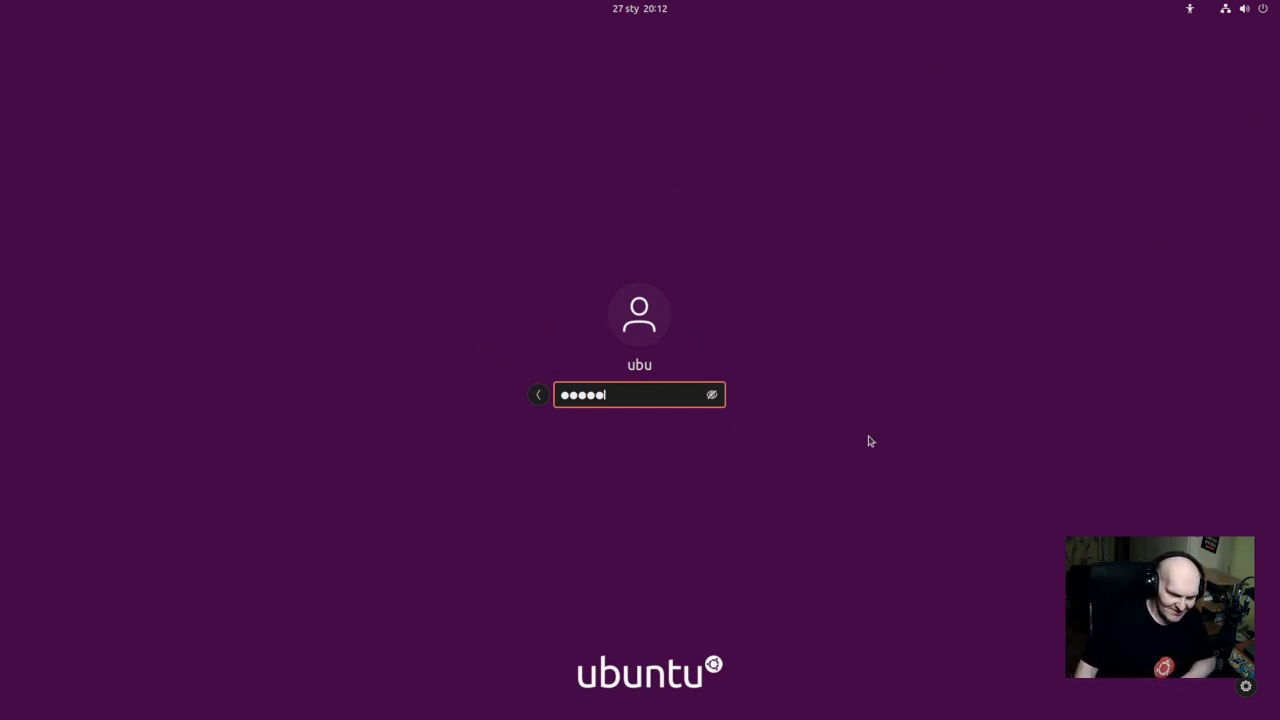
pyautogui.press('Return')
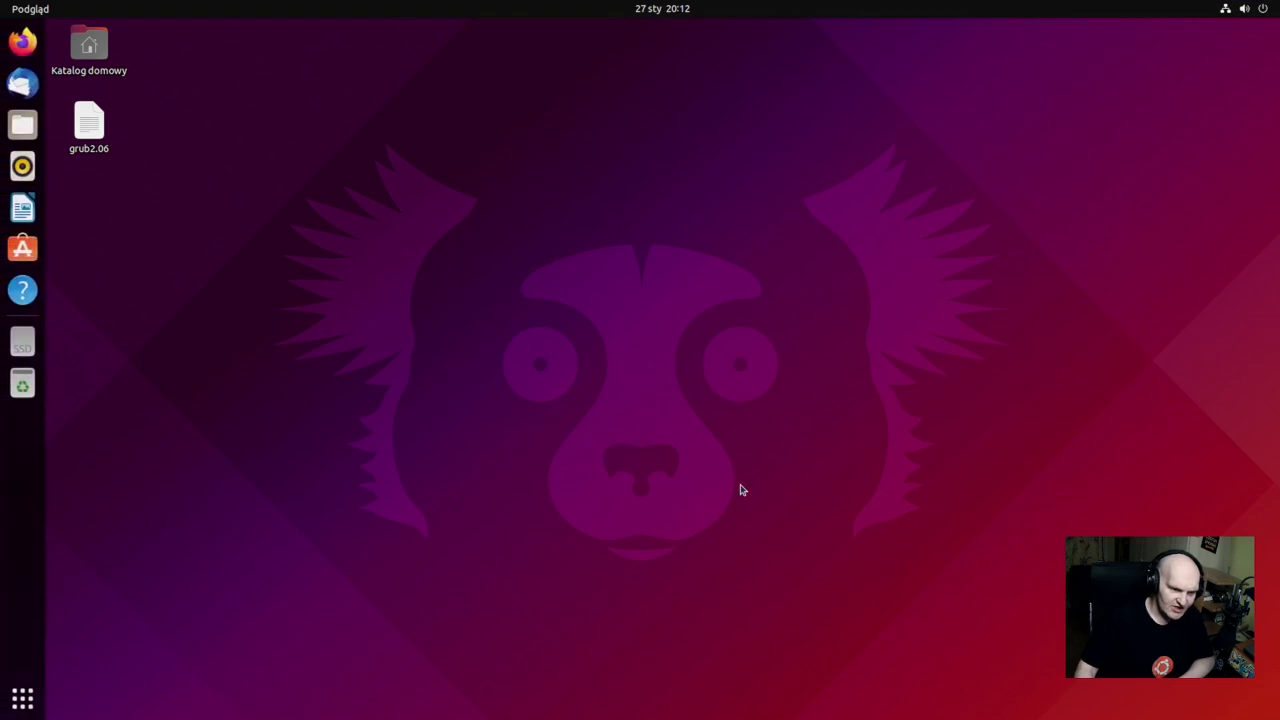
# Set the blue starry-sky picture as the desktop background and close the settings window.
pyautogui.rightClick(554, 143)
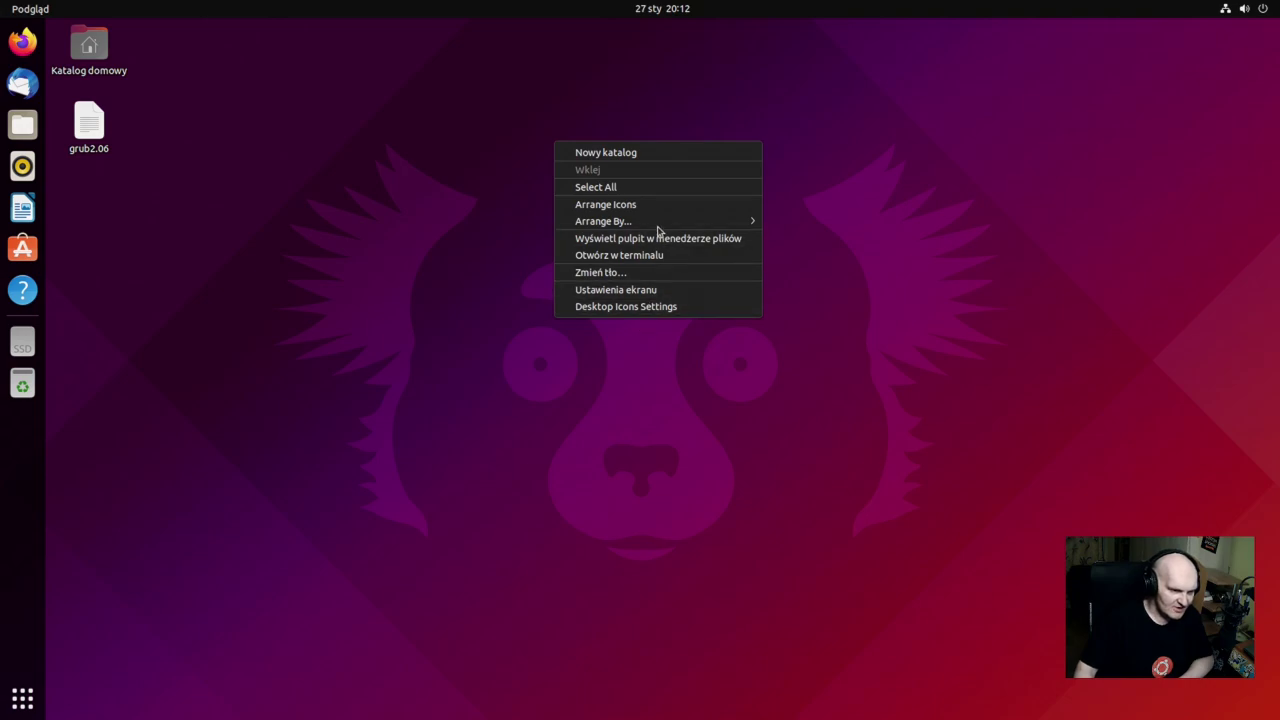
pyautogui.click(625, 295)
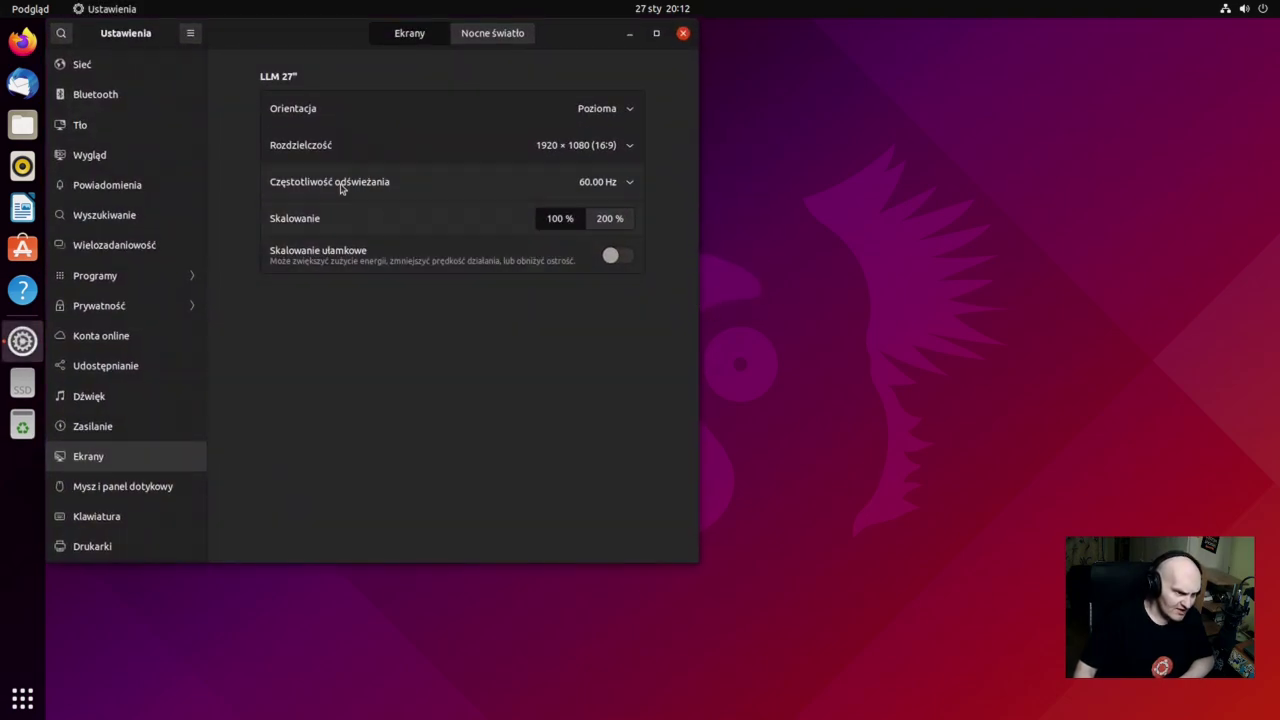
pyautogui.click(143, 128)
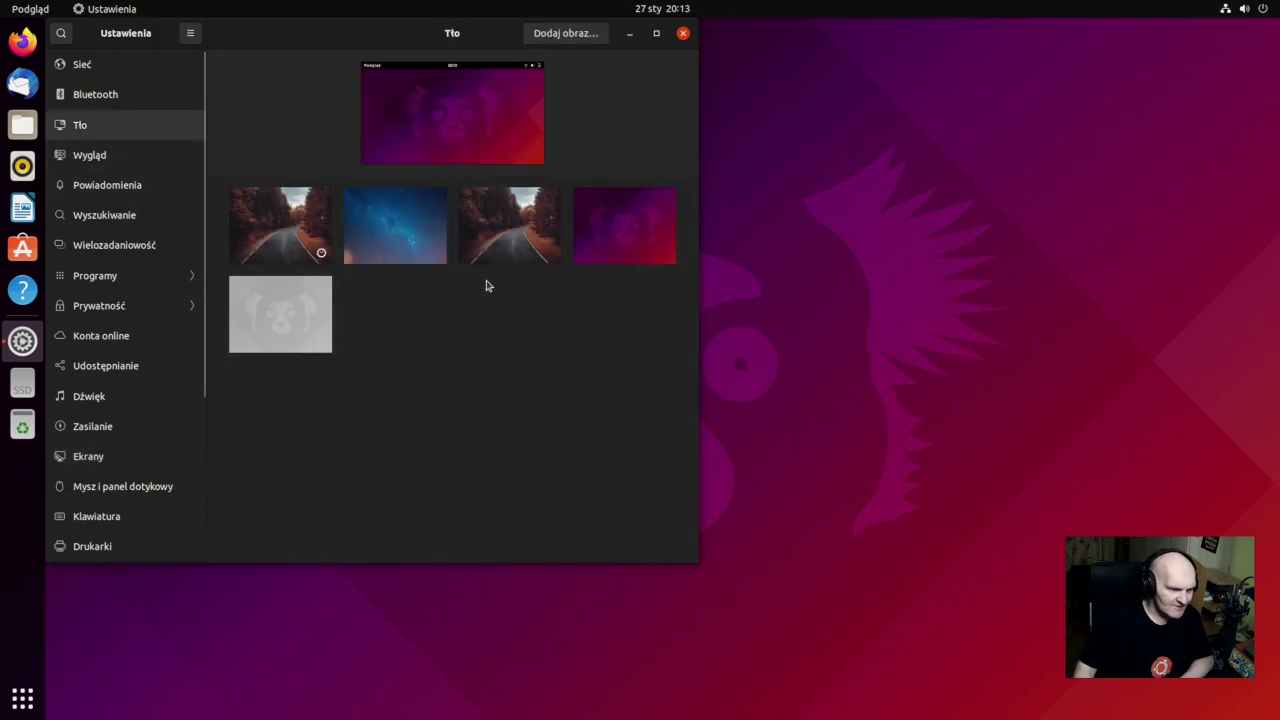
pyautogui.click(385, 240)
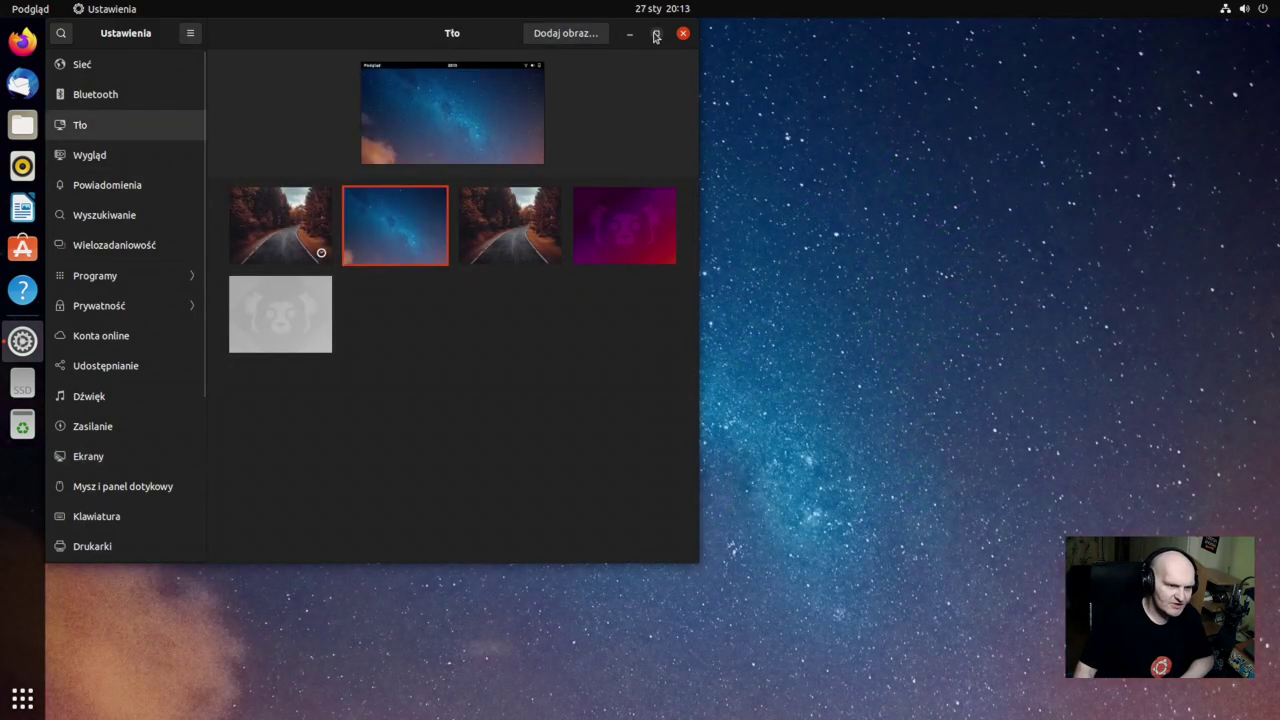
pyautogui.click(682, 34)
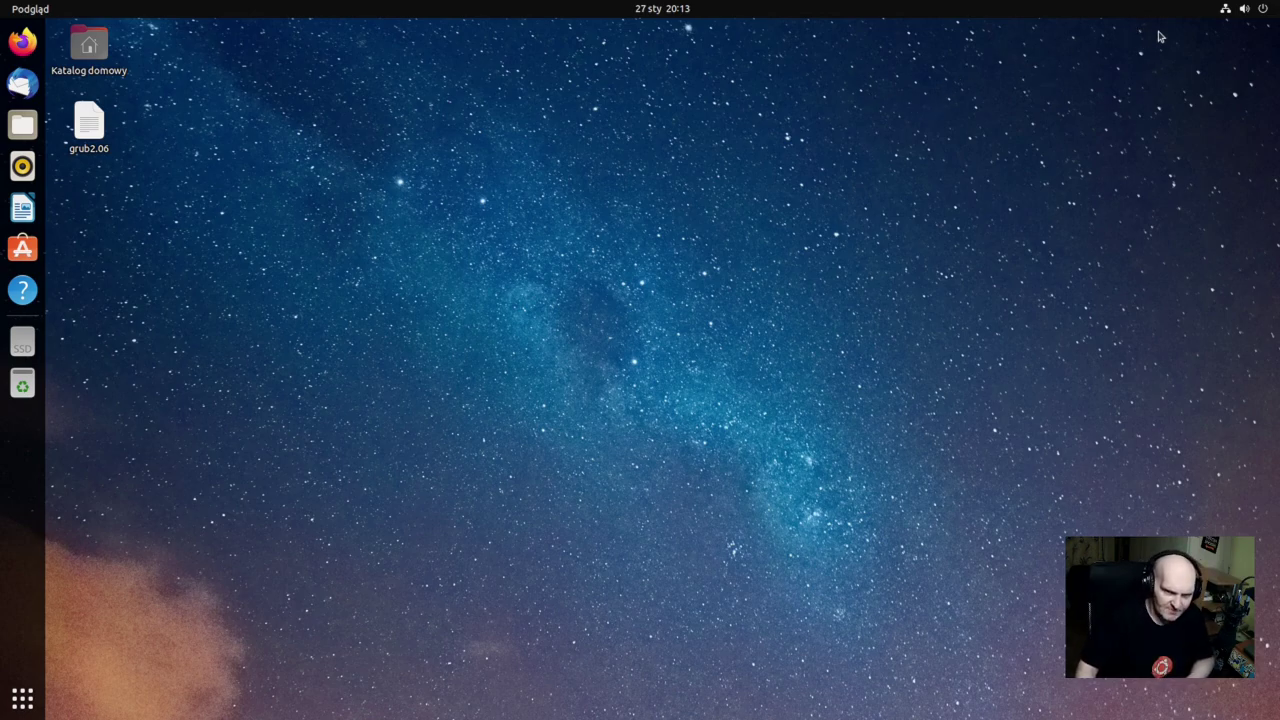
# View the system menu and the calendar with its notification area, and close them.
pyautogui.click(1257, 13)
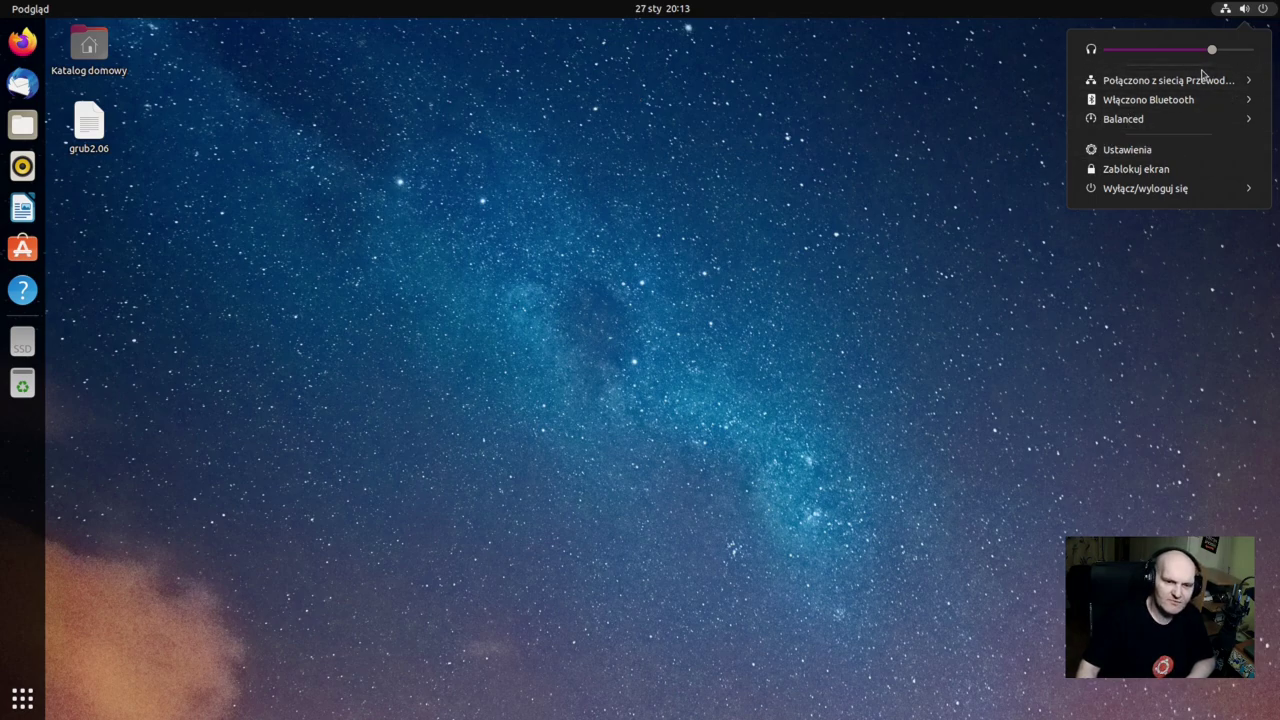
pyautogui.click(663, 9)
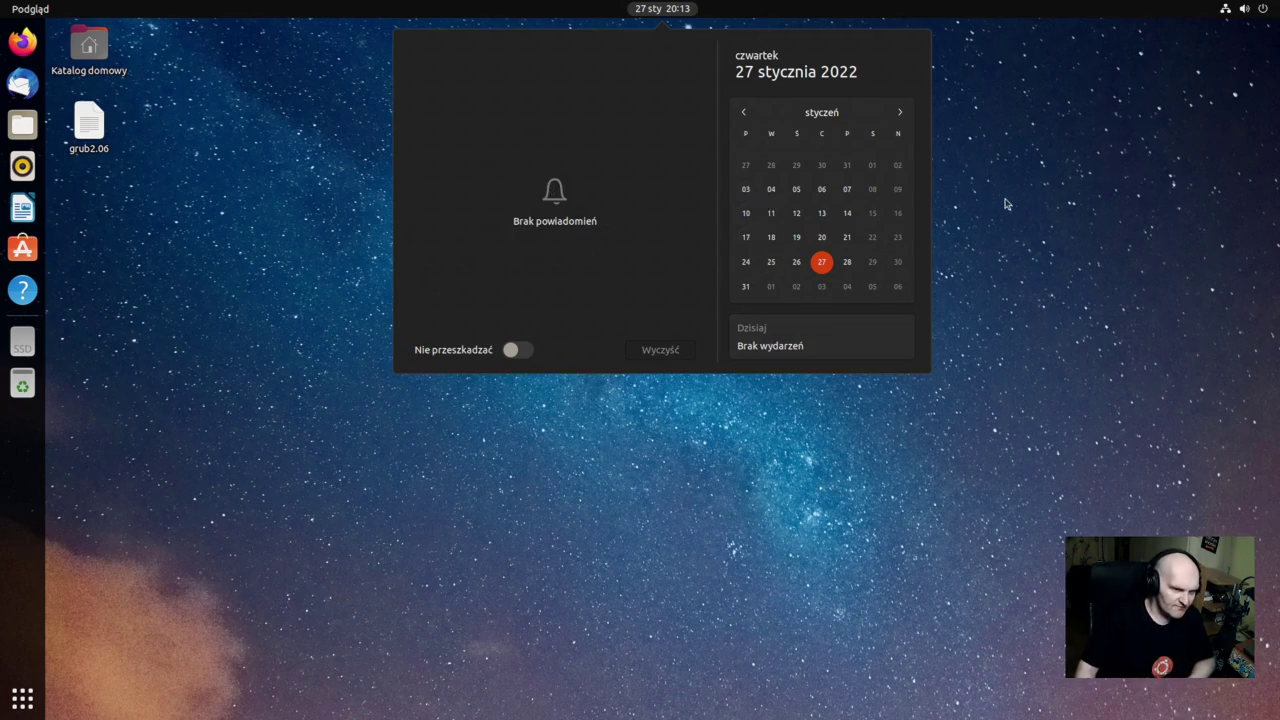
pyautogui.click(1041, 203)
# Examine the system menu's options for power mode, Bluetooth, wired network and shutdown or logout, and close it.
pyautogui.click(1277, 12)
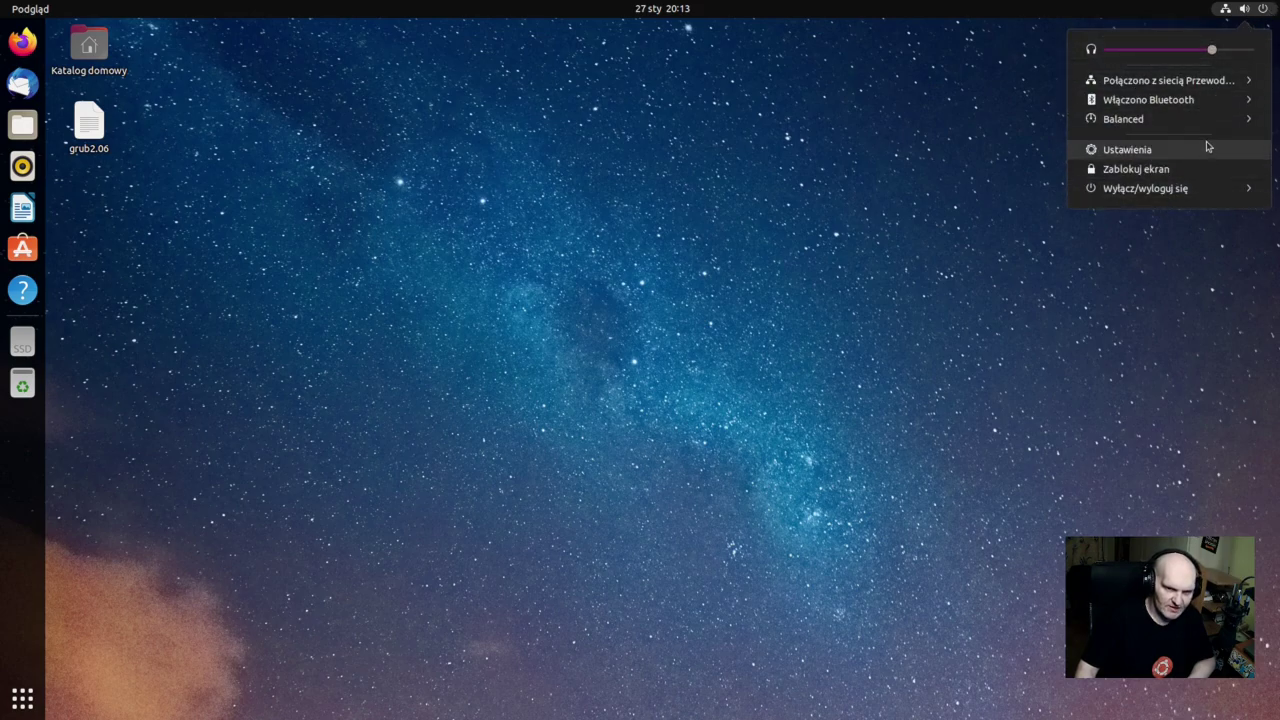
pyautogui.click(1175, 122)
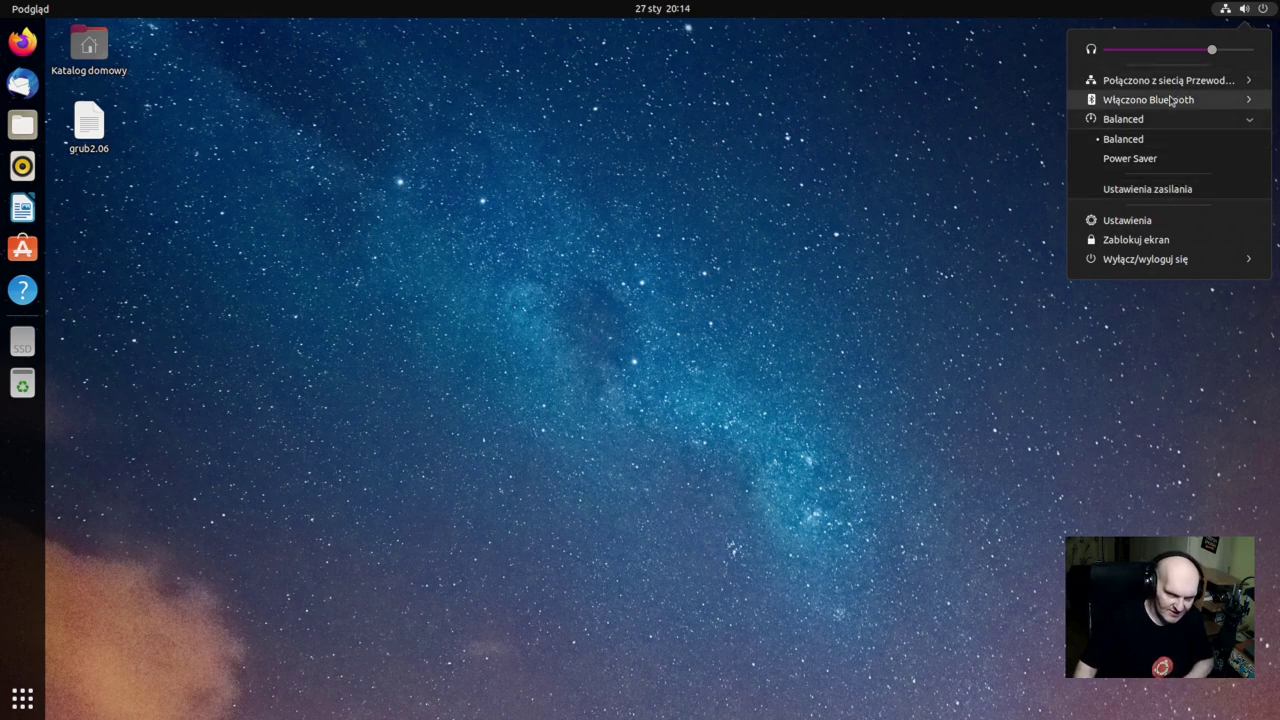
pyautogui.click(1175, 100)
pyautogui.click(1188, 82)
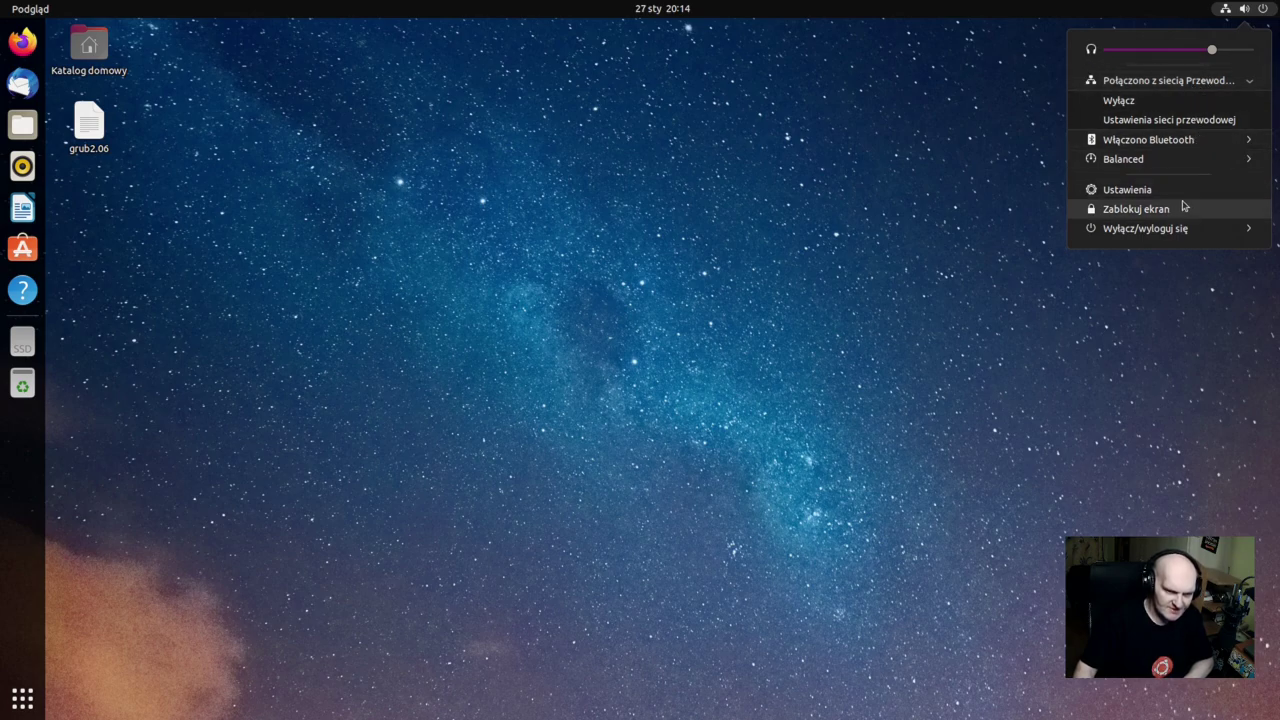
pyautogui.click(1173, 230)
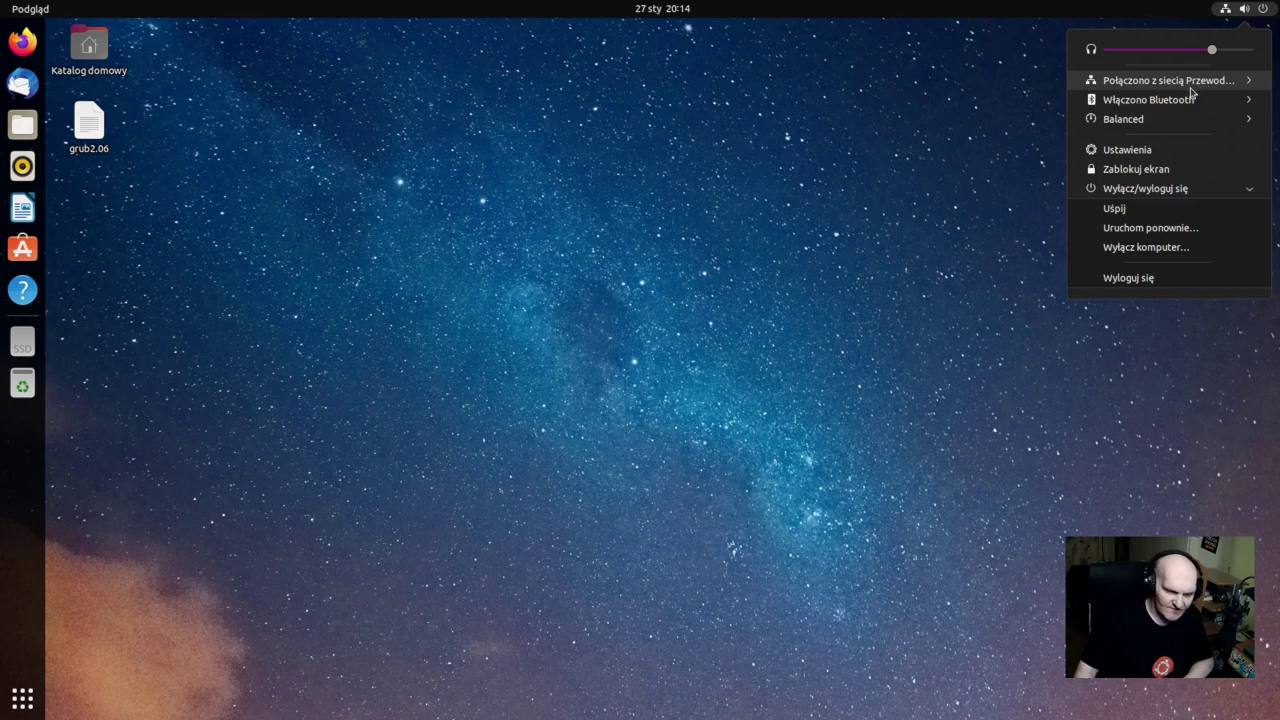
pyautogui.click(930, 277)
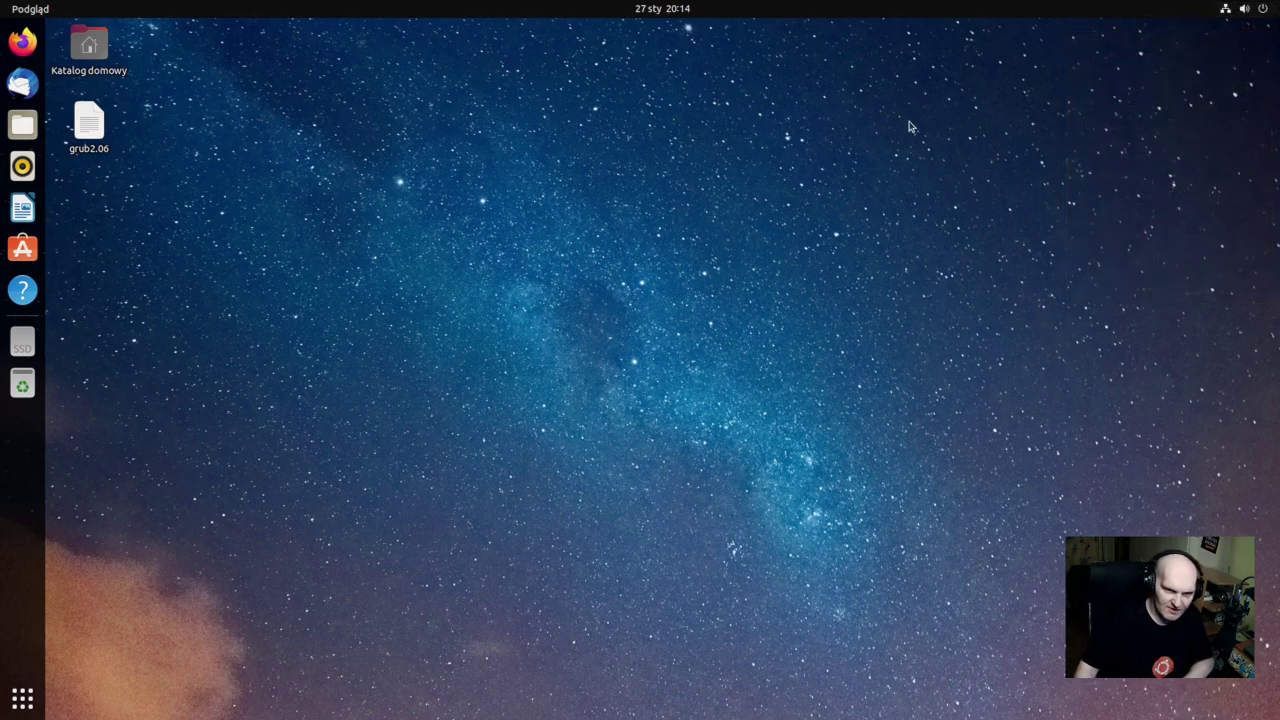
pyautogui.click(1268, 10)
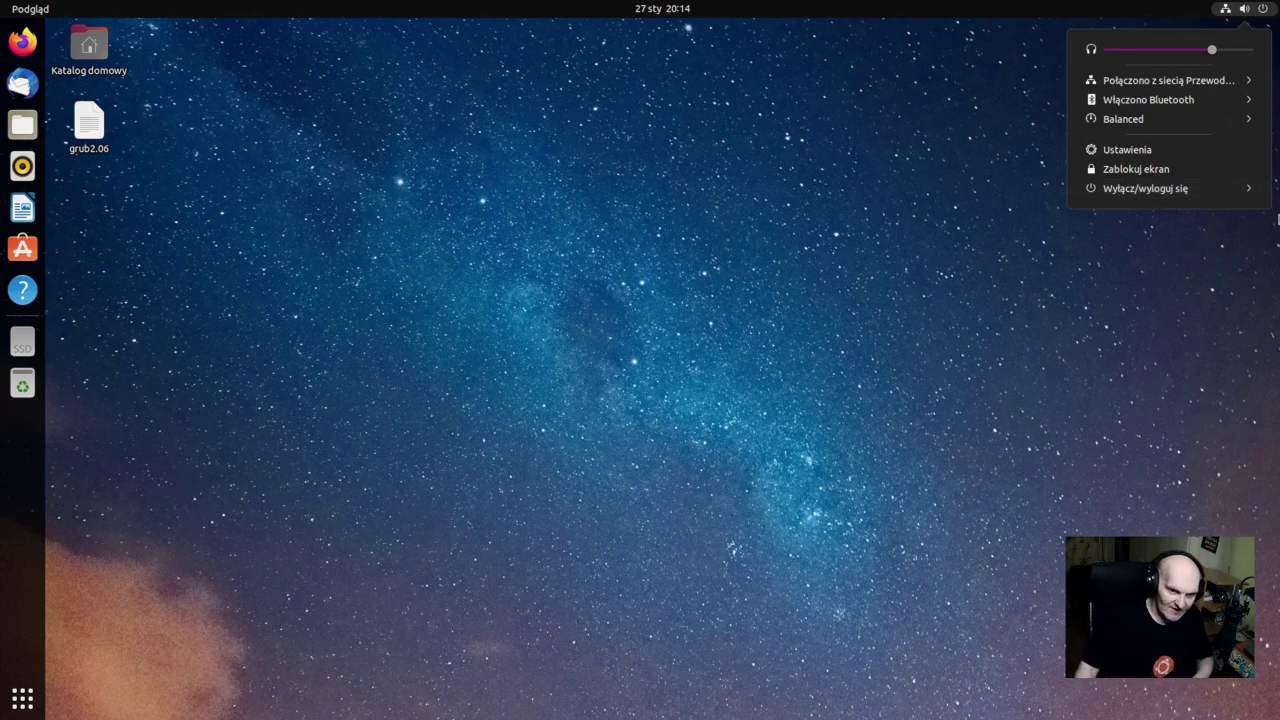
pyautogui.click(812, 288)
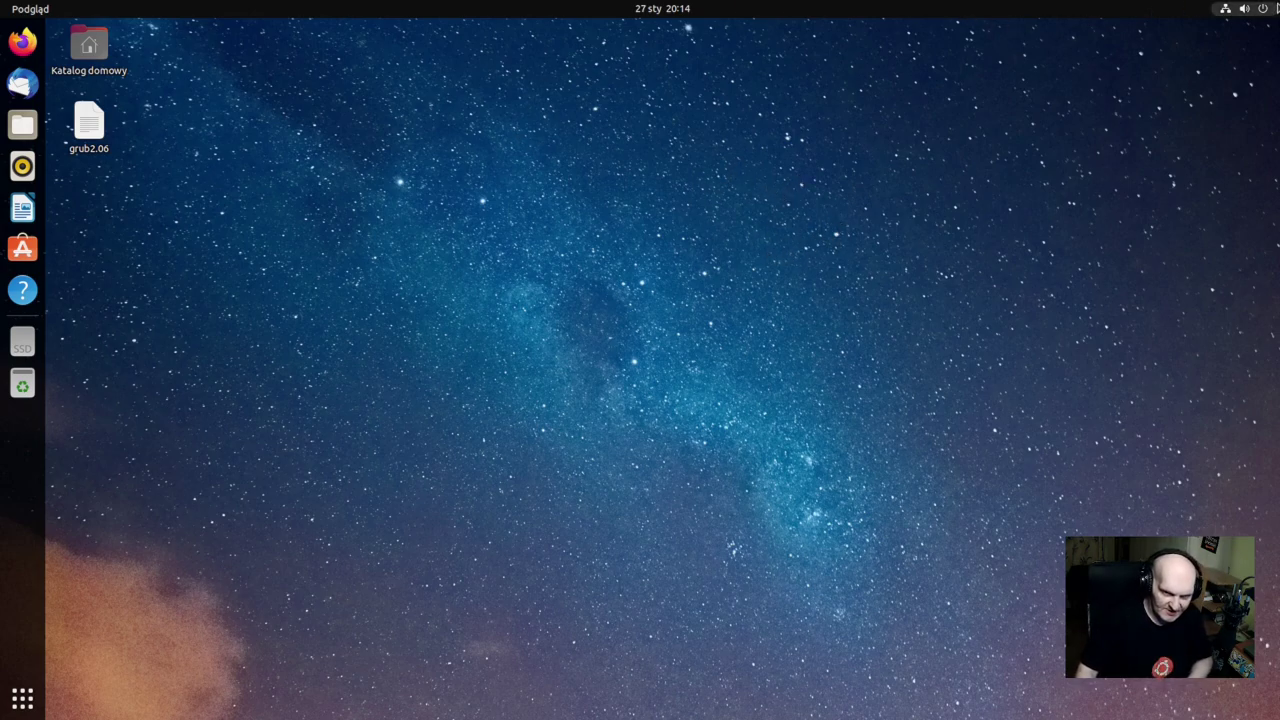
# Open the system settings, move the window to the middle of the desktop and show the Sieć (network) page.
pyautogui.click(1276, 9)
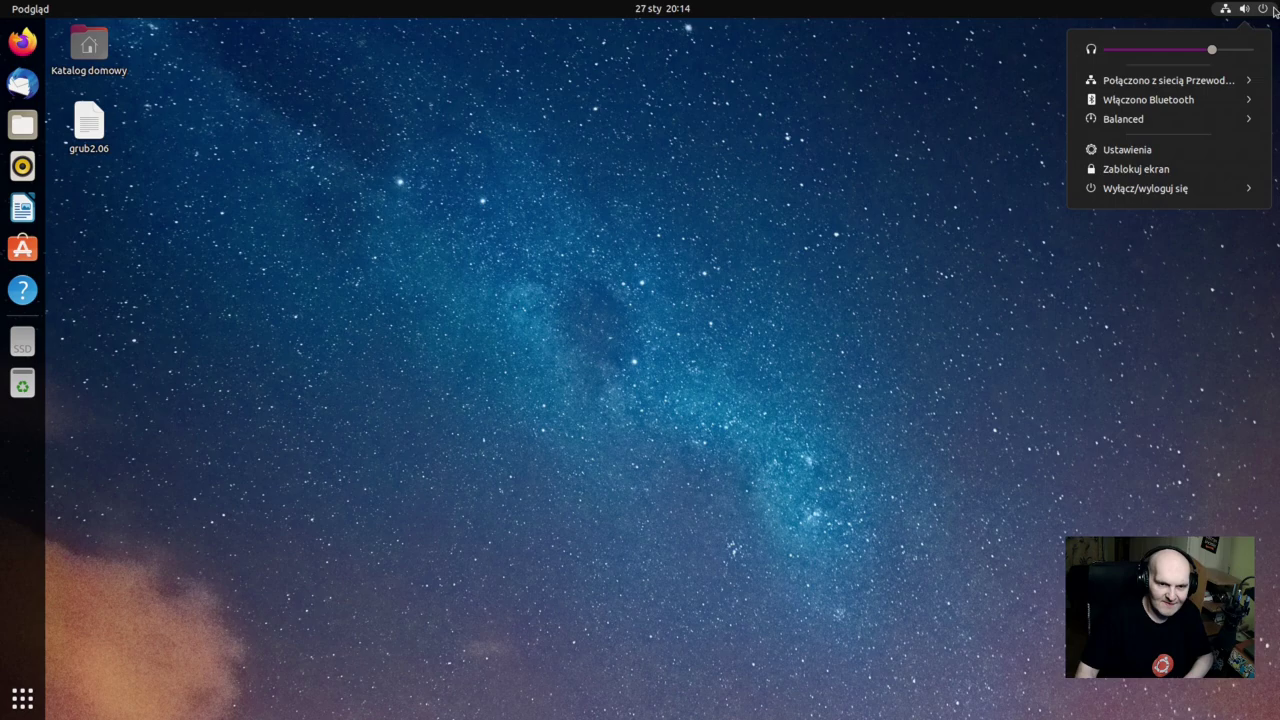
pyautogui.click(1127, 150)
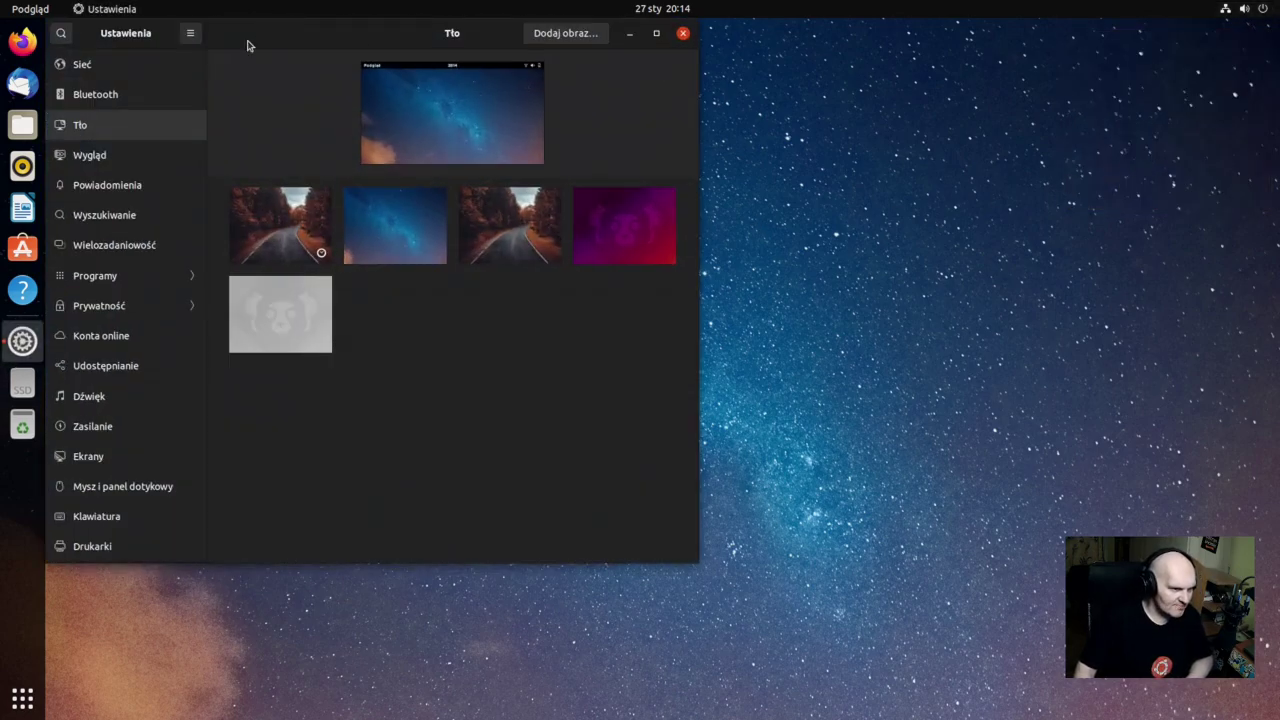
pyautogui.moveTo(249, 45); pyautogui.dragTo(484, 74)
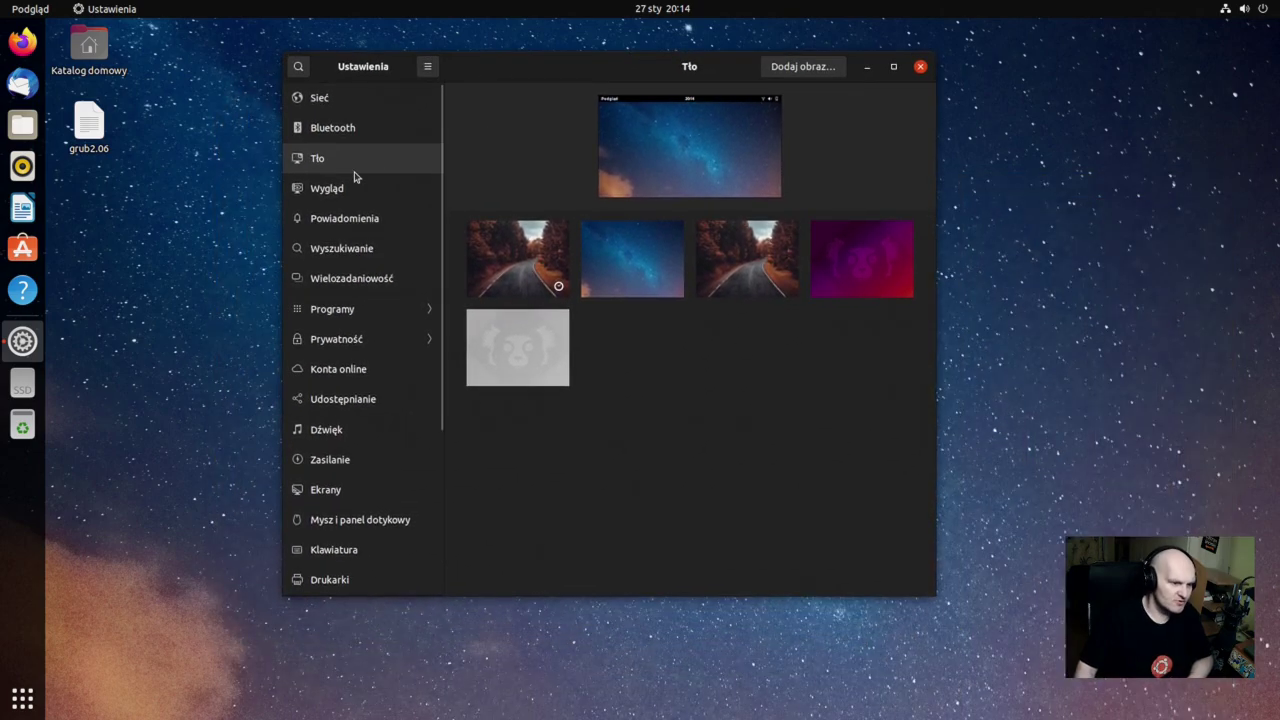
pyautogui.click(361, 108)
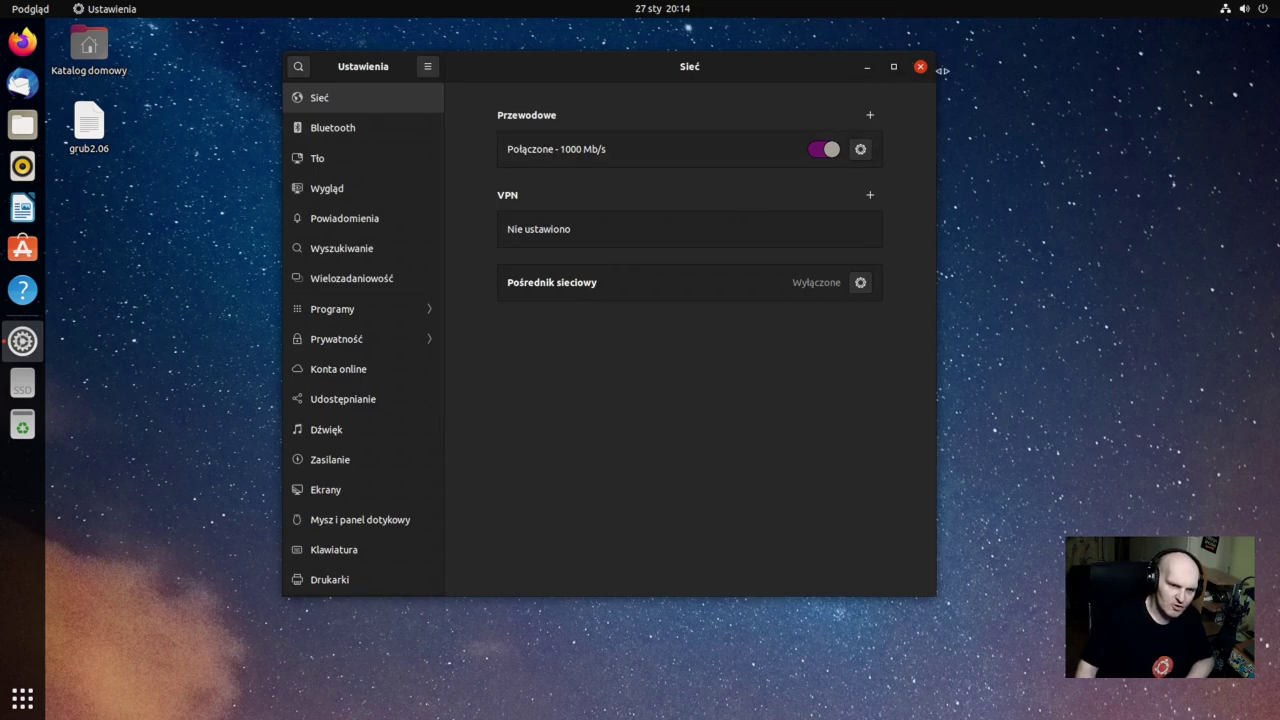
# View the home folder in the file manager, moving its window over the settings, and close it.
pyautogui.click(22, 140)
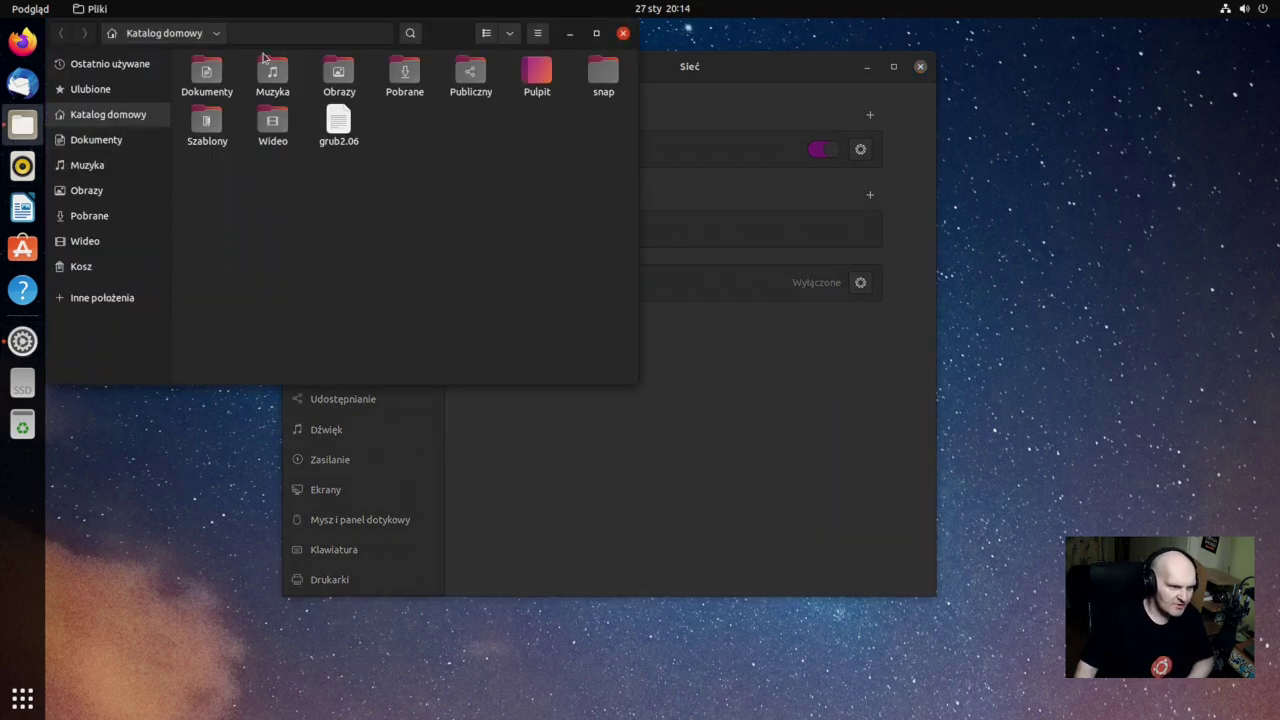
pyautogui.moveTo(452, 40); pyautogui.dragTo(697, 131)
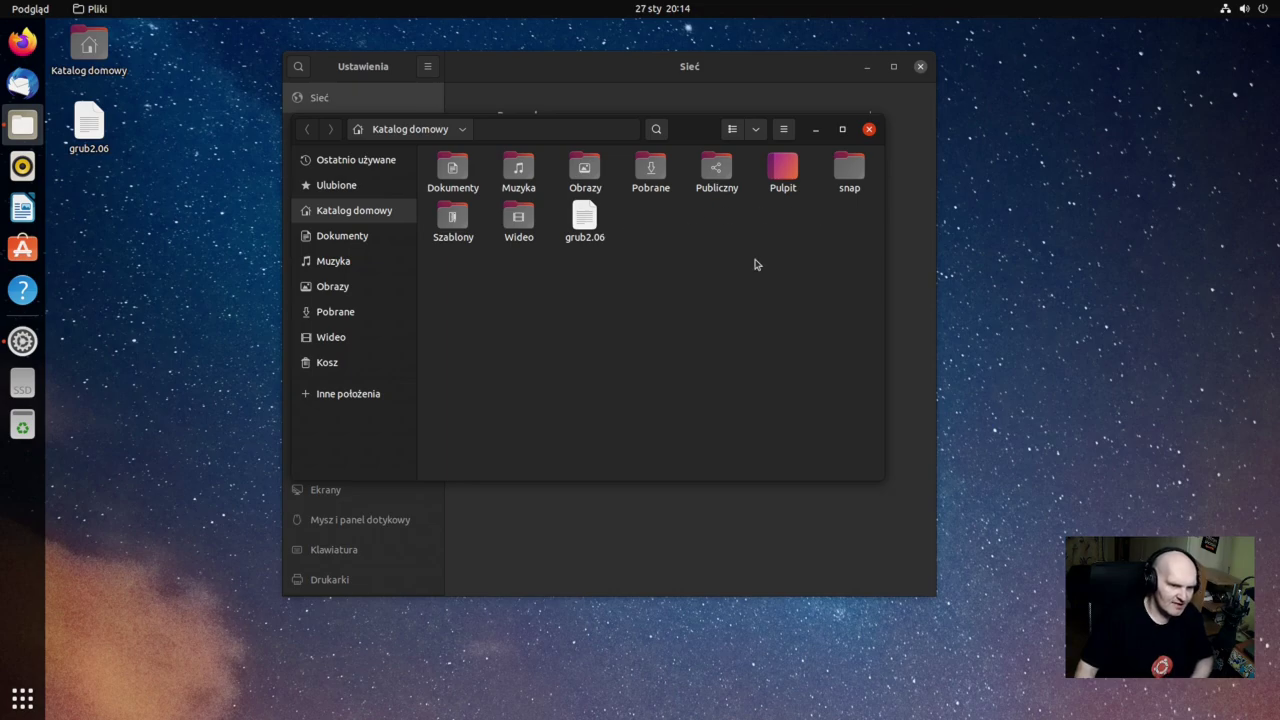
pyautogui.click(869, 130)
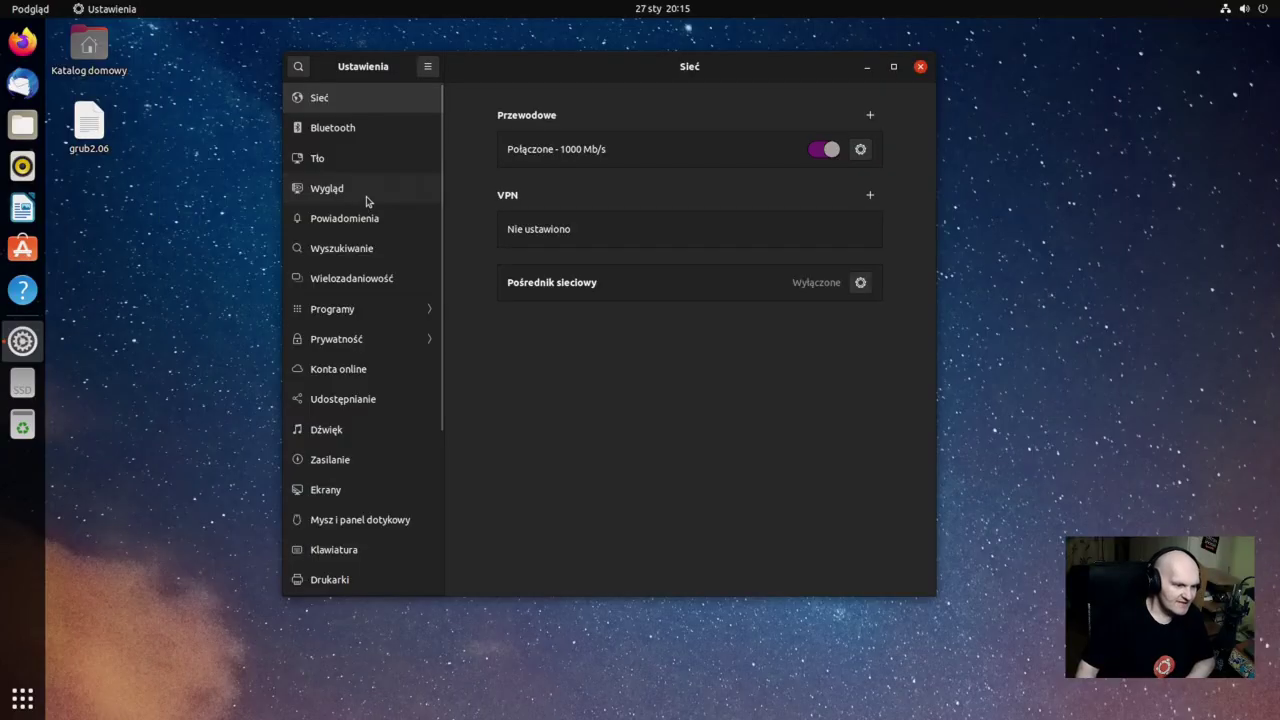
# Try the Jasny (light) window colour on the Wygląd page and switch back to Ciemny (dark).
pyautogui.click(366, 196)
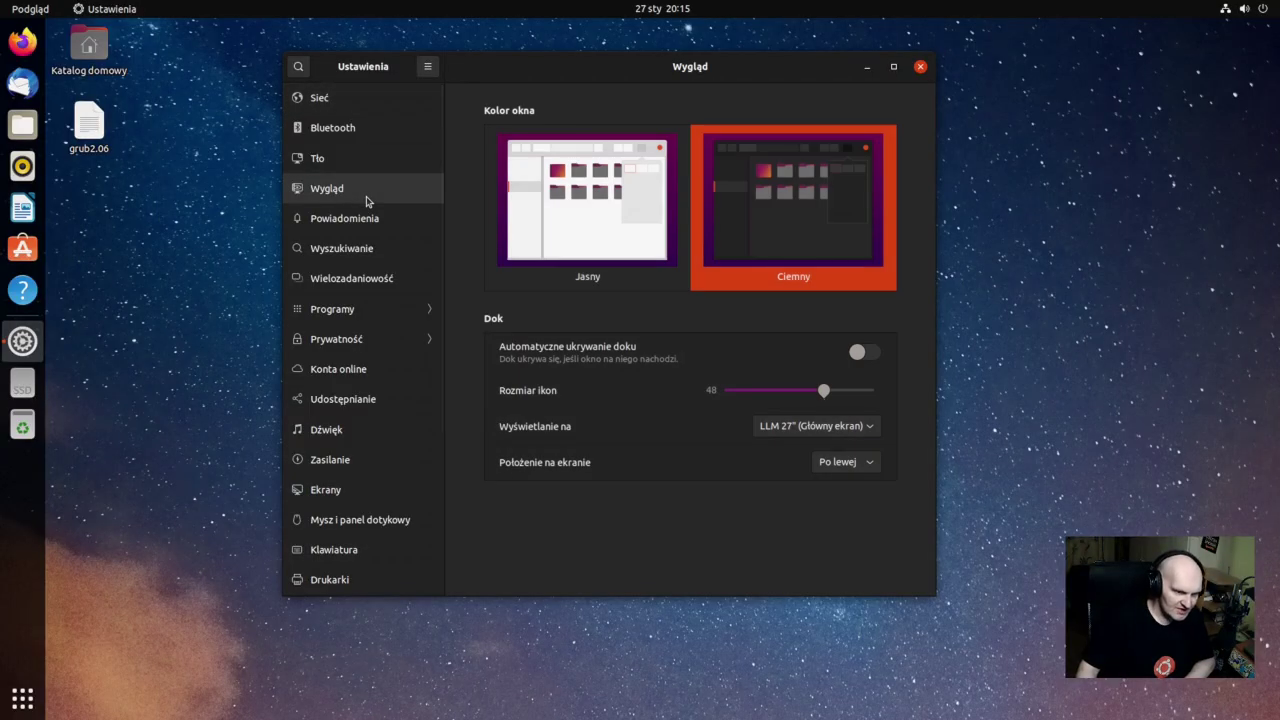
pyautogui.click(565, 252)
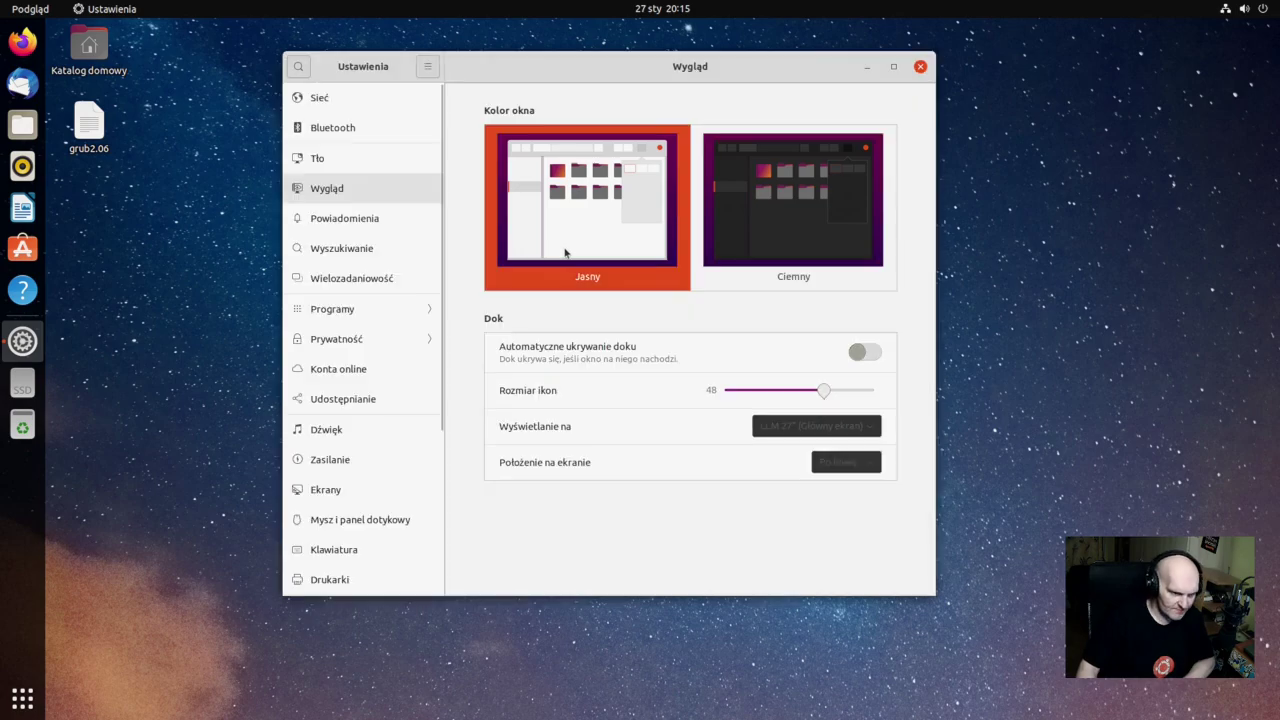
pyautogui.click(745, 240)
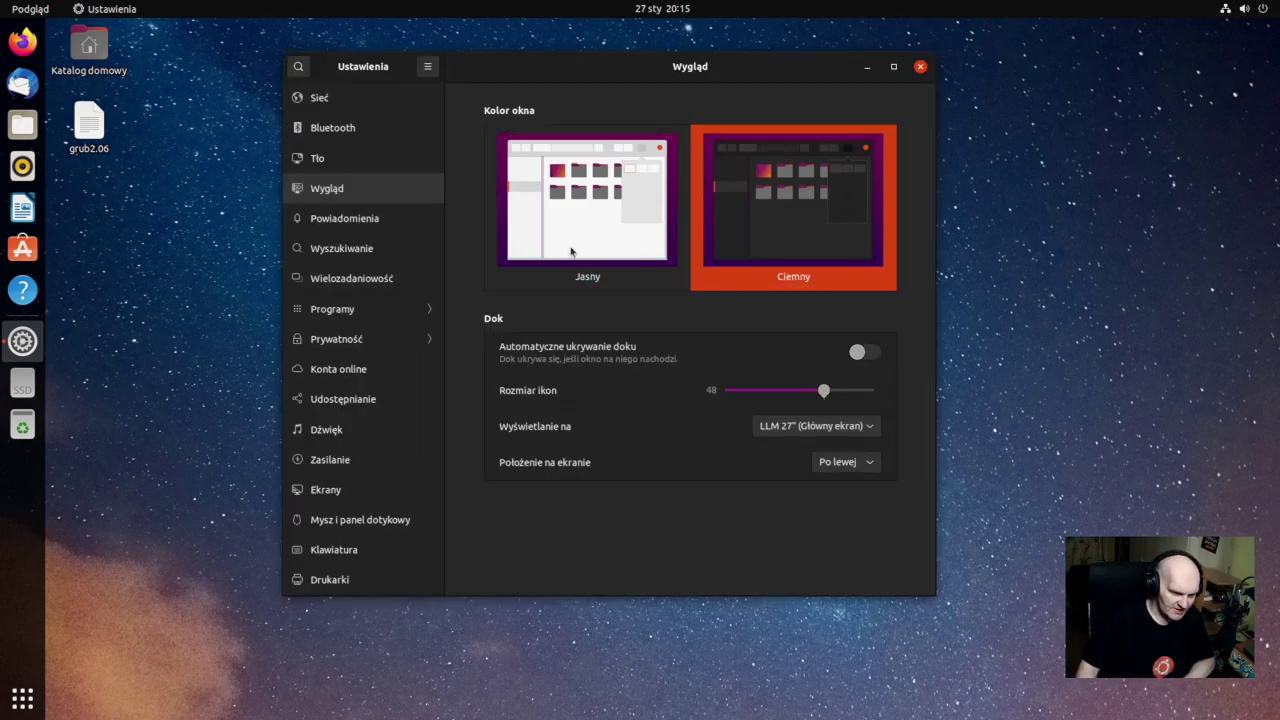
pyautogui.click(590, 252)
pyautogui.click(723, 246)
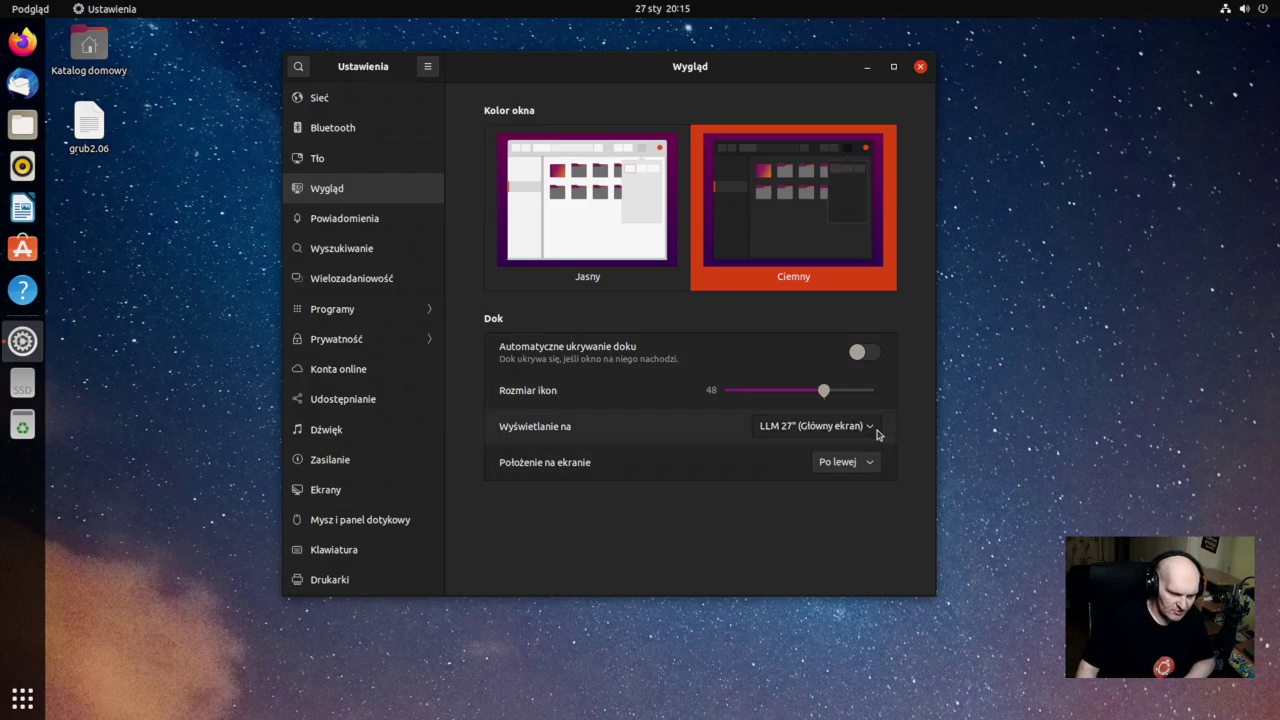
# Examine the Powiadomienia, Wyszukiwanie and Wielozadaniowość settings pages, shifting the settings window slightly down on the desktop.
pyautogui.click(340, 224)
pyautogui.click(333, 252)
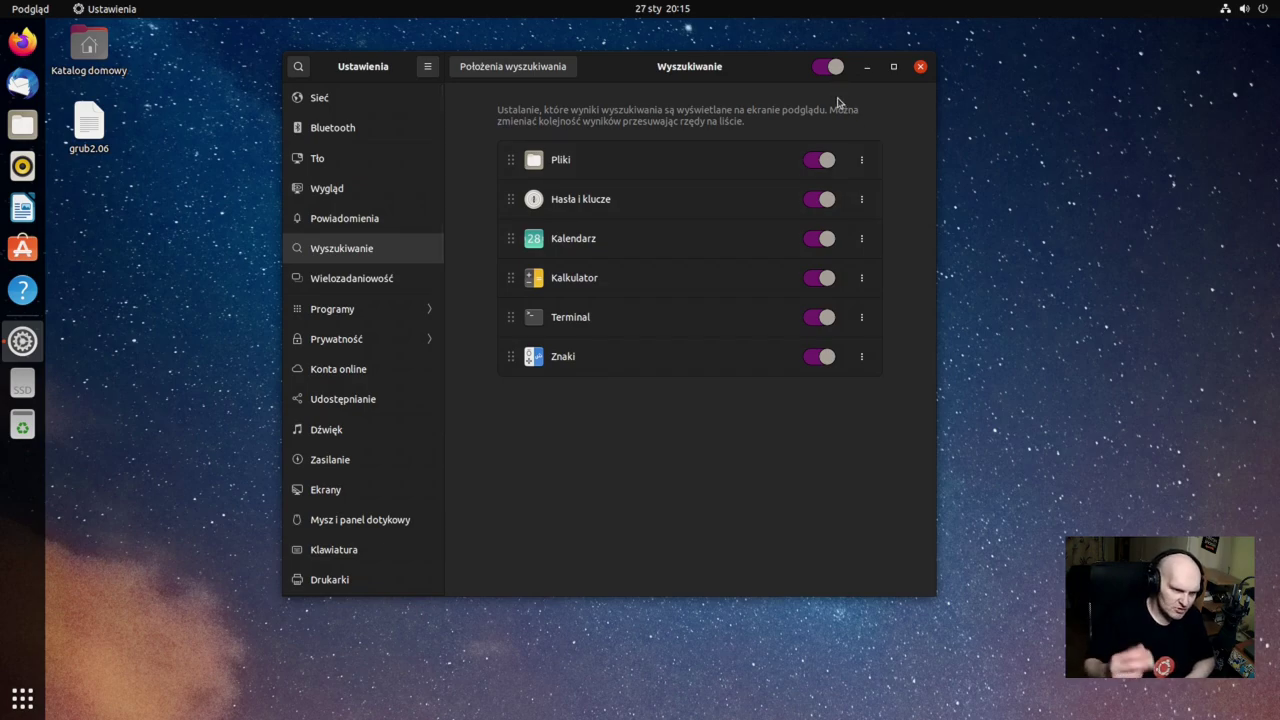
pyautogui.click(329, 284)
pyautogui.moveTo(559, 63); pyautogui.dragTo(585, 93)
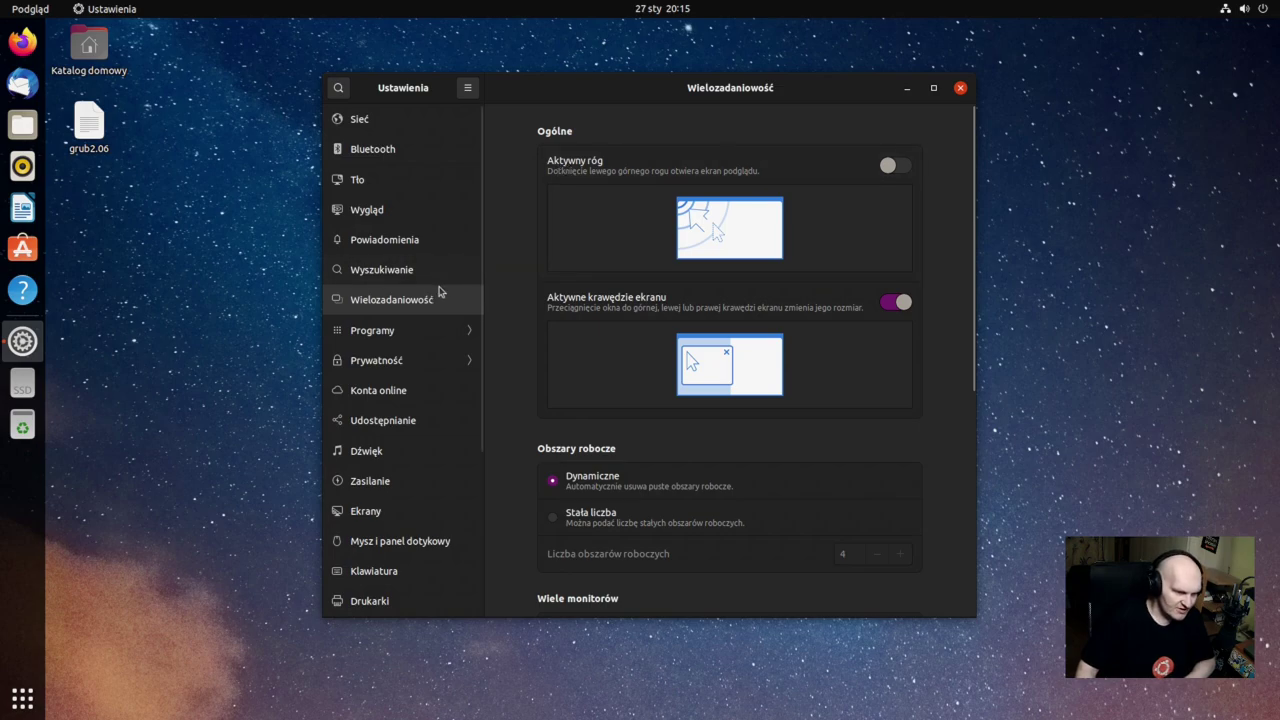
pyautogui.scroll(-1, 780, 262)
pyautogui.scroll(-6, 770, 280)
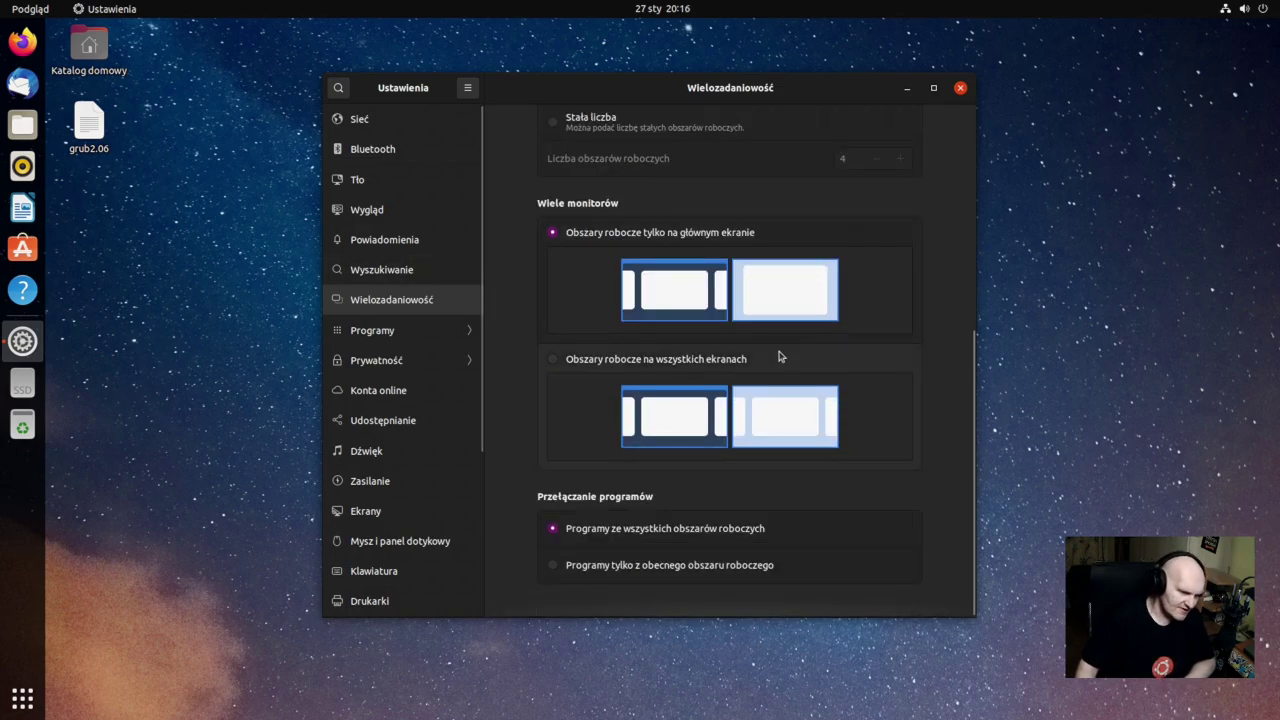
pyautogui.scroll(7, 938, 365)
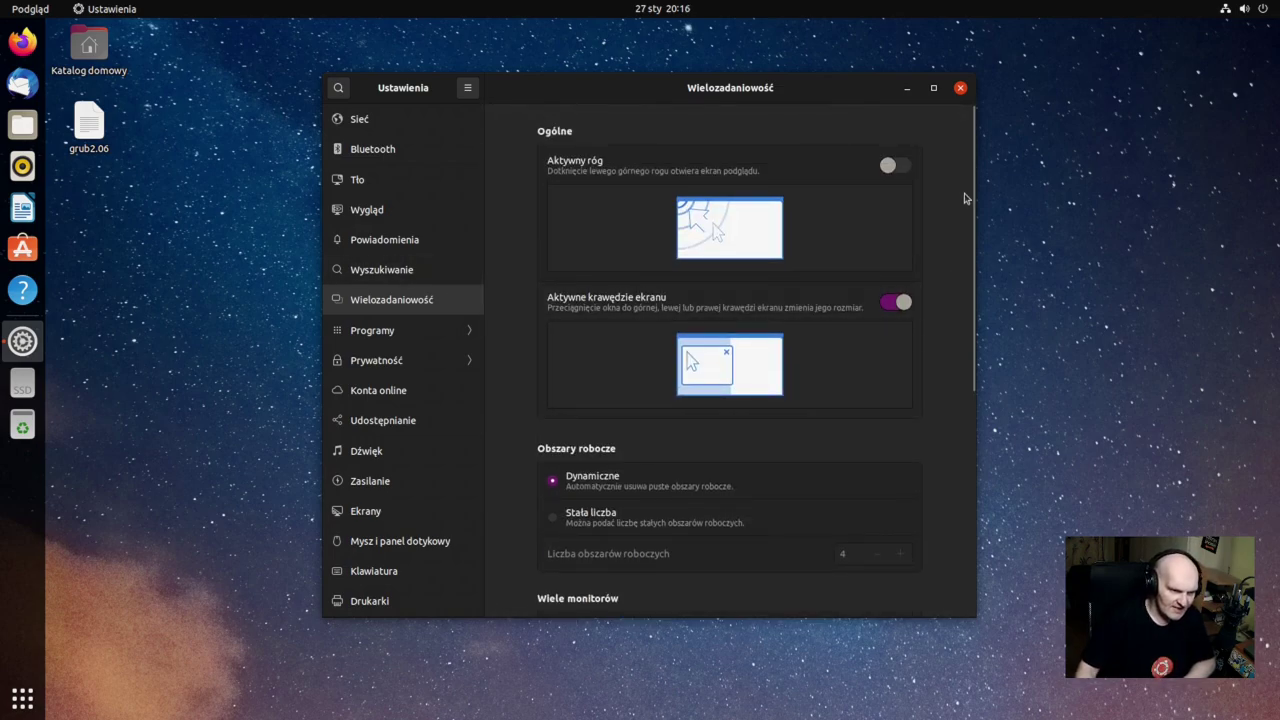
# Enable Aktywny róg (hot corner), test it by opening the activities overview from the screen corner, and disable it again.
pyautogui.click(887, 174)
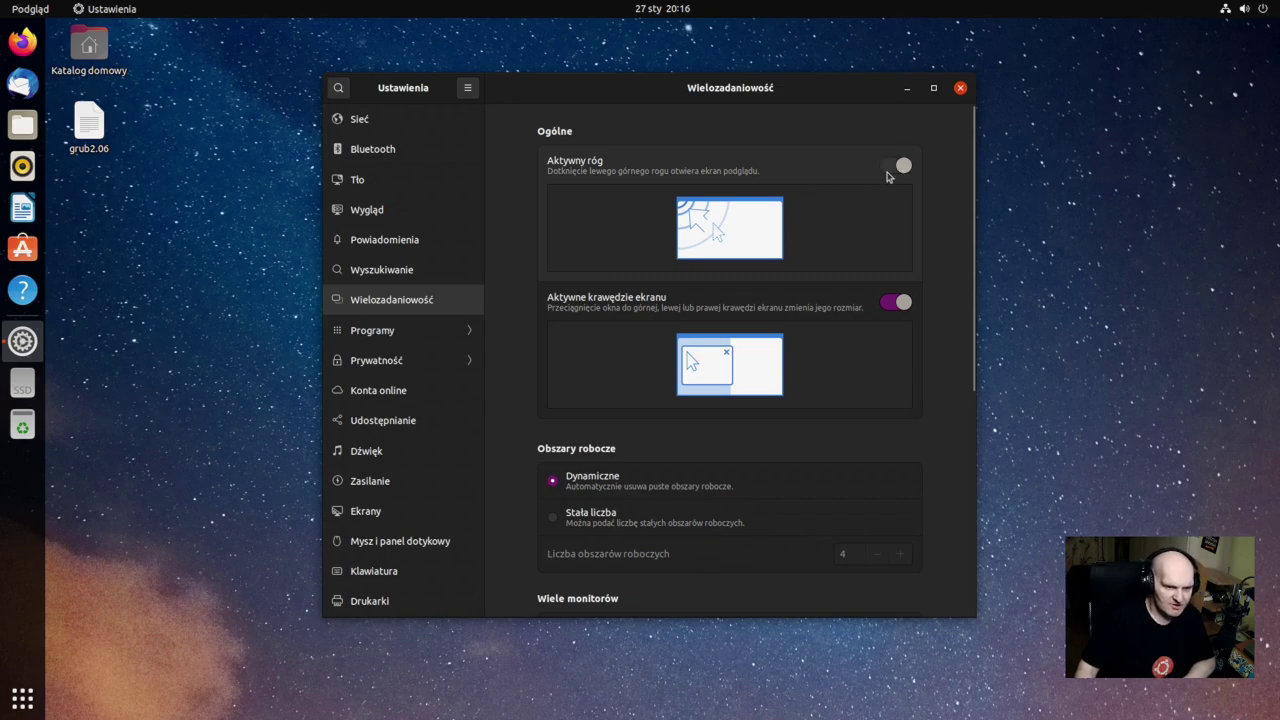
pyautogui.moveTo(0, 0)
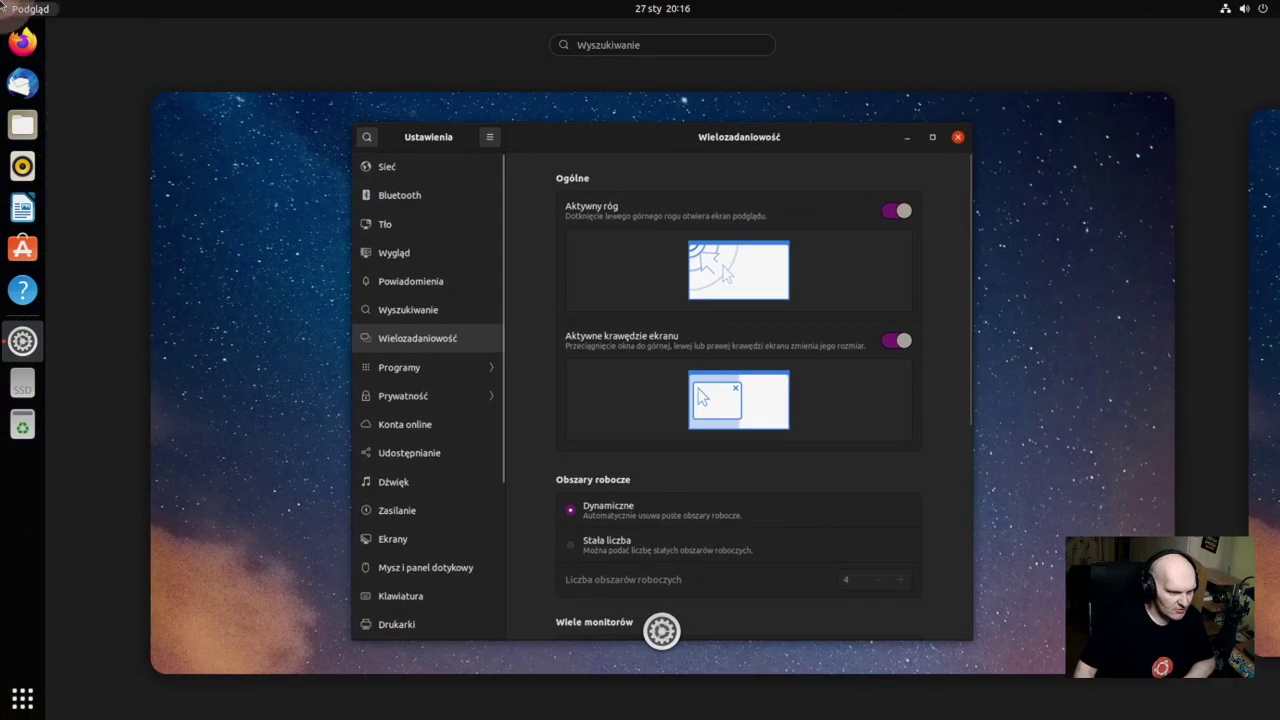
pyautogui.click(790, 204)
pyautogui.click(880, 170)
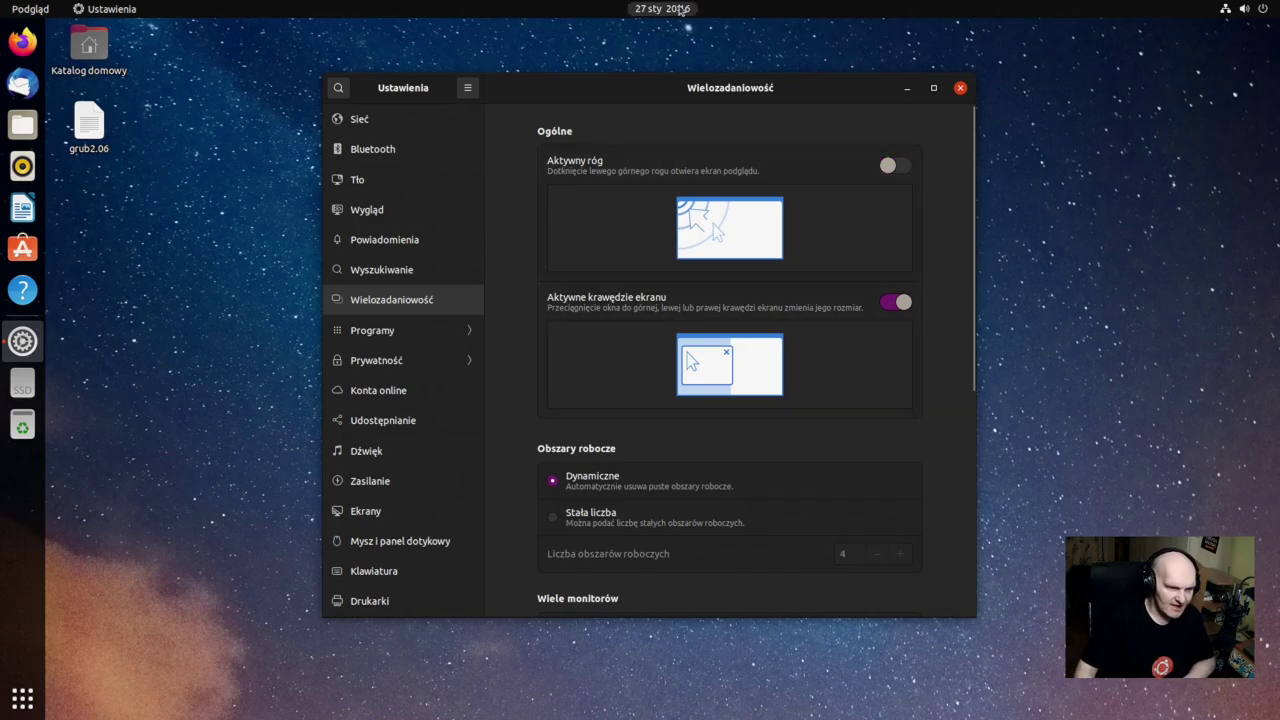
# Move the settings window up to just below the top bar and review the workspace, multi-monitor and application-switching options.
pyautogui.moveTo(644, 89); pyautogui.dragTo(643, 34)
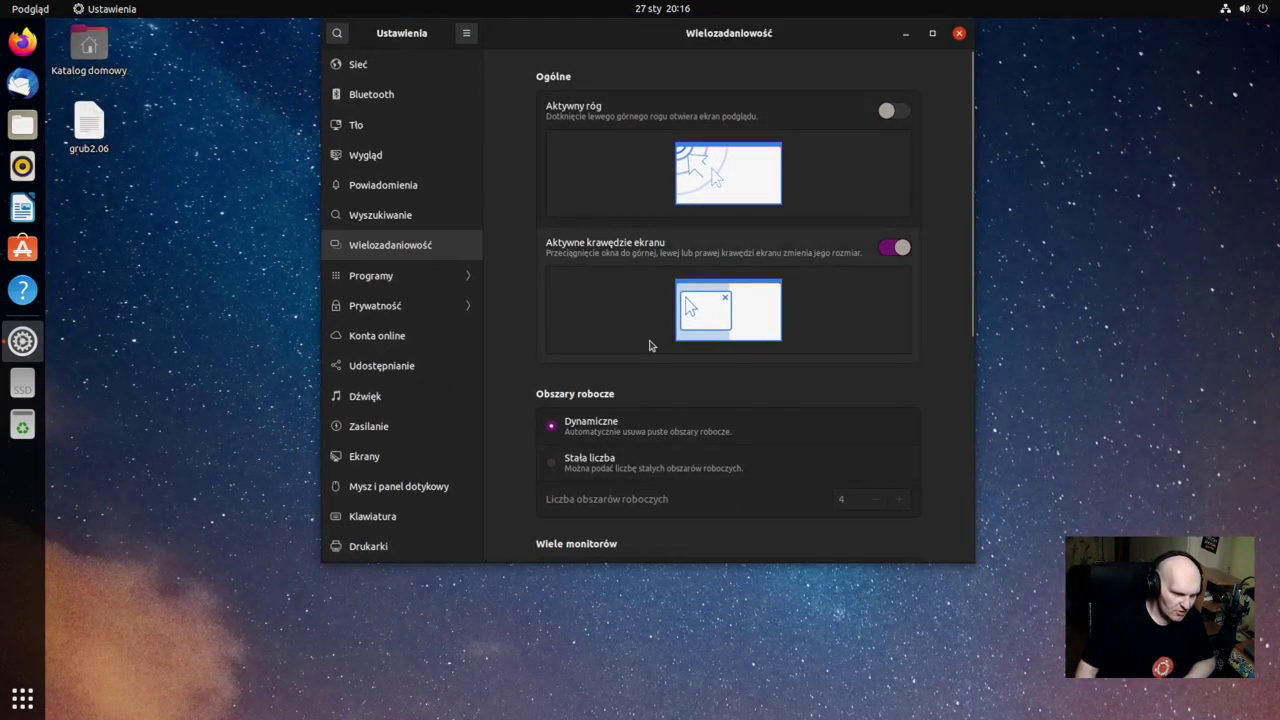
pyautogui.scroll(-5, 652, 350)
pyautogui.scroll(-1, 657, 372)
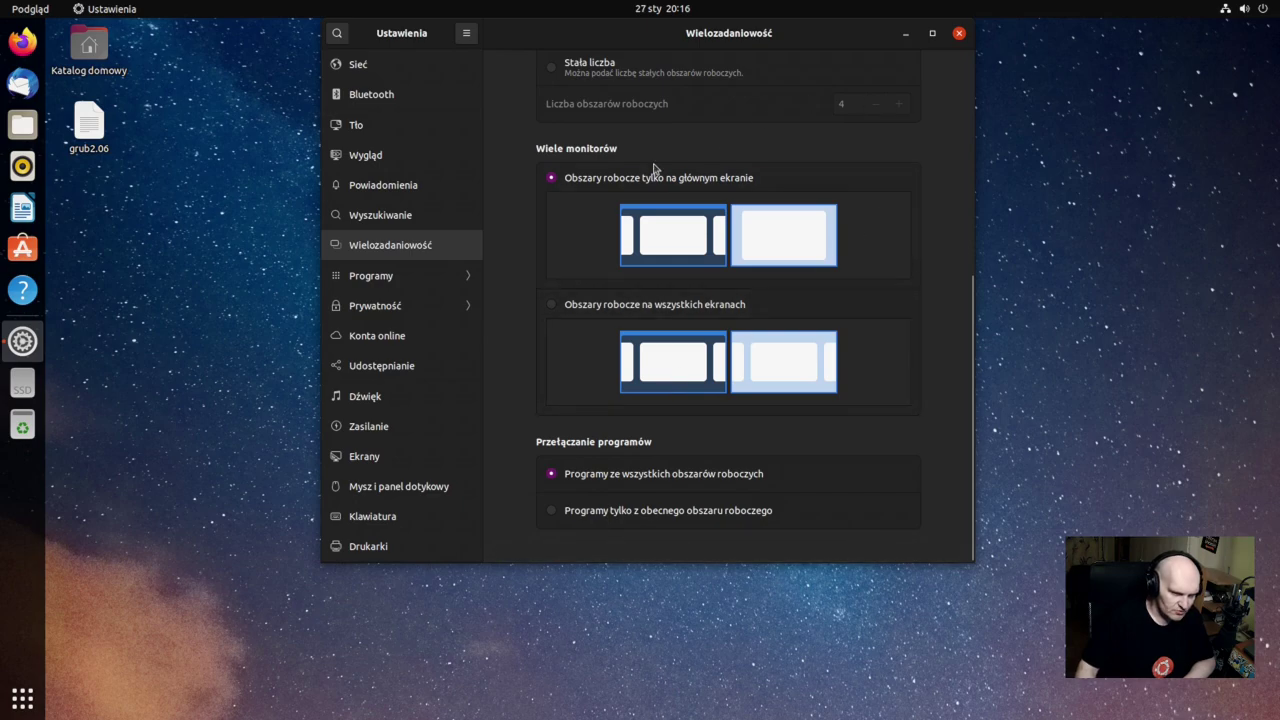
pyautogui.scroll(5, 550, 305)
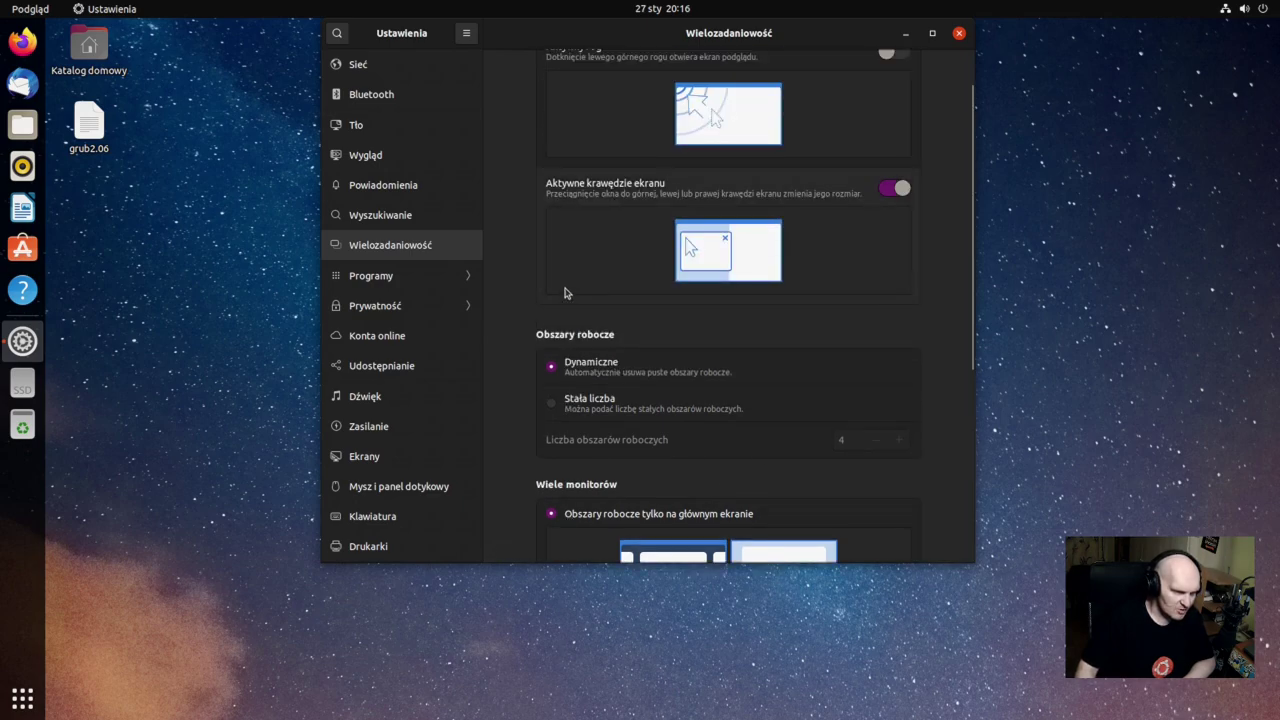
# Browse the Programy list in the settings, viewing the pages for Cheese, Klient poczty Thunderbird, Kopie zapasowe and Kreator nośnika rozruchowego.
pyautogui.click(403, 282)
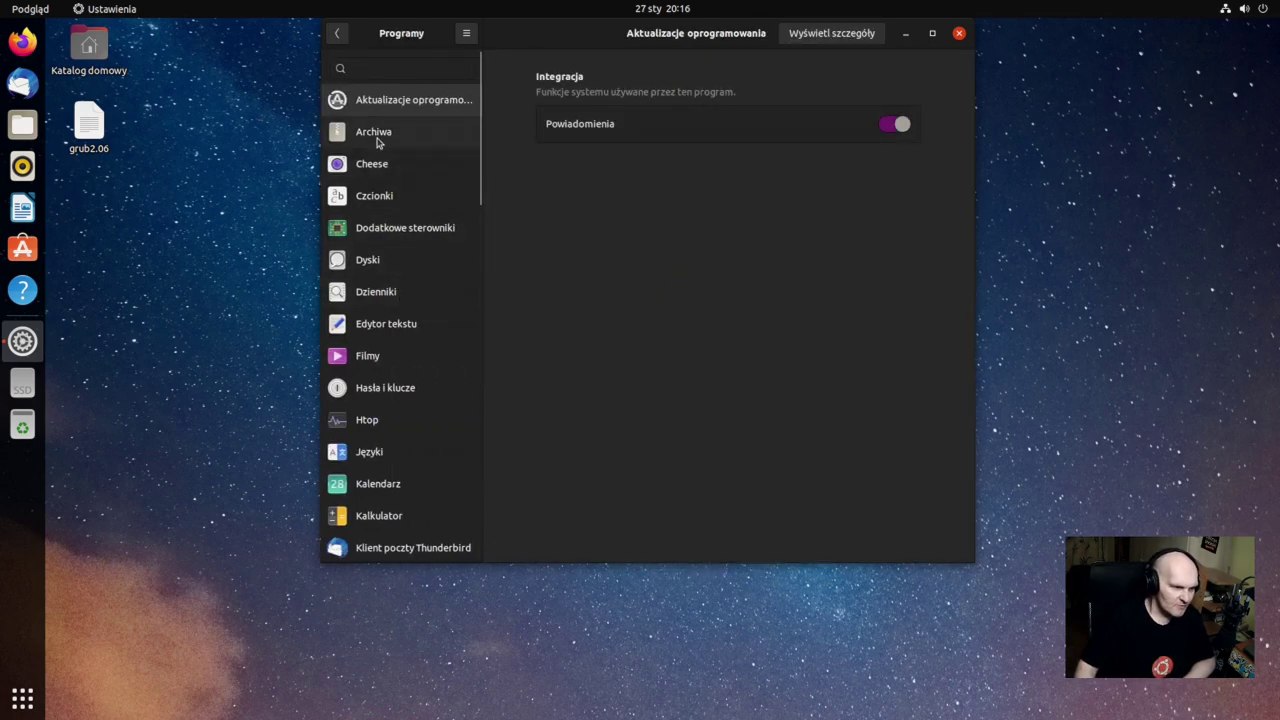
pyautogui.click(379, 170)
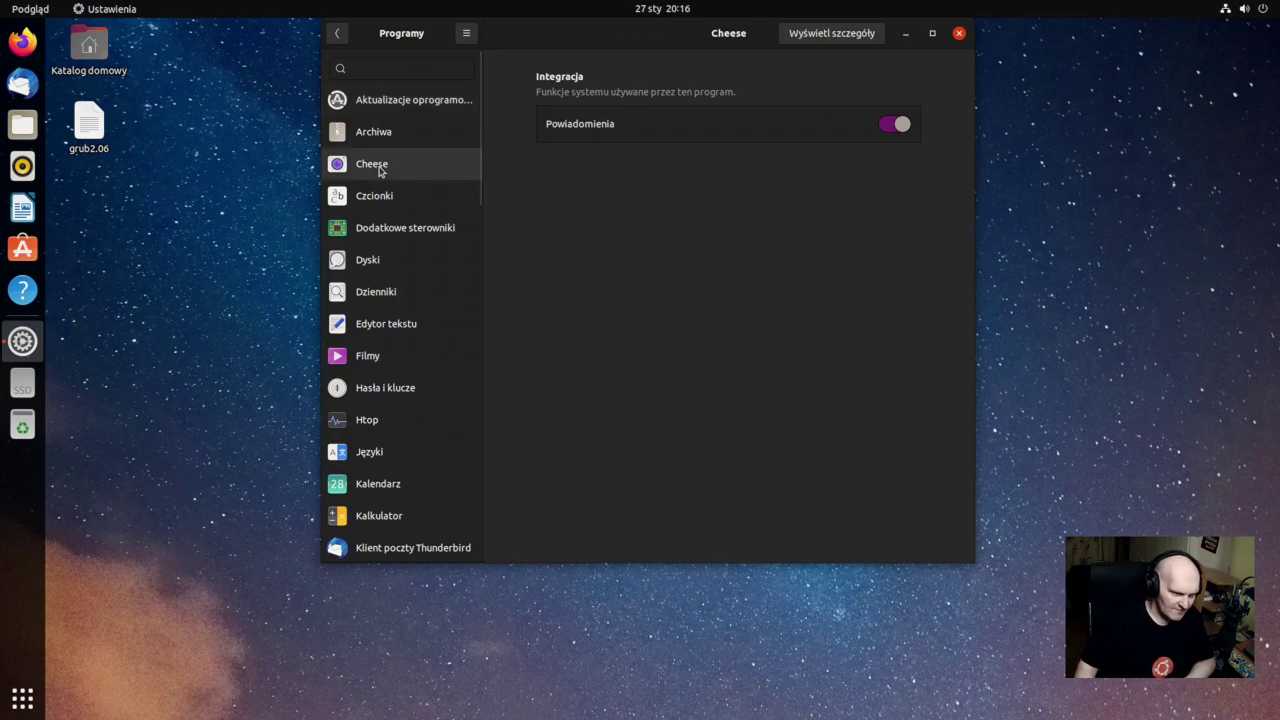
pyautogui.scroll(-1, 387, 410)
pyautogui.scroll(-5, 387, 420)
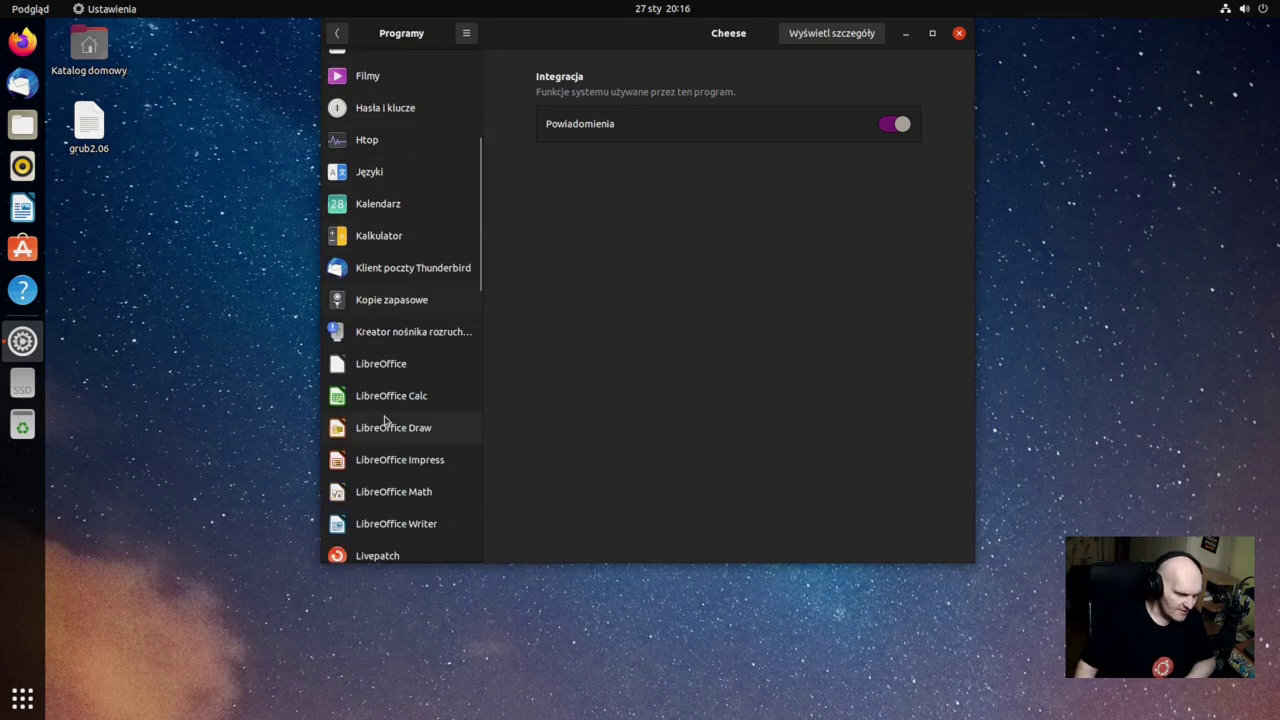
pyautogui.click(437, 269)
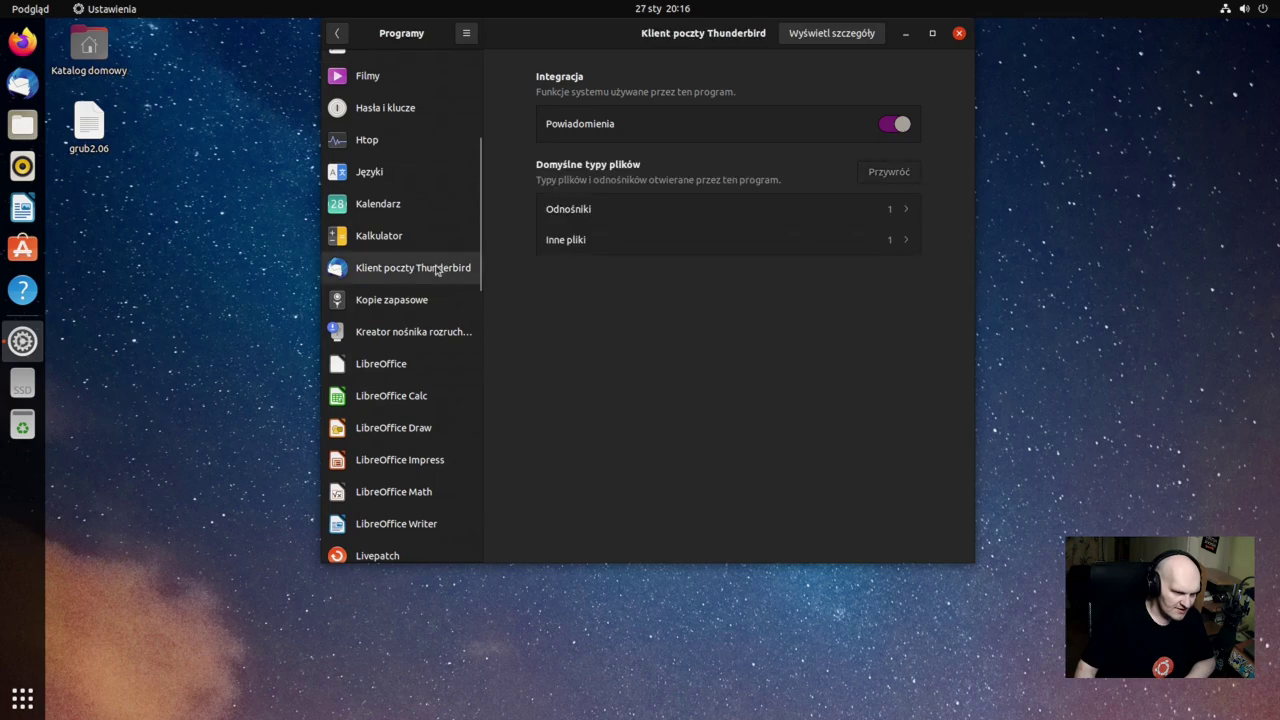
pyautogui.click(410, 301)
pyautogui.click(410, 332)
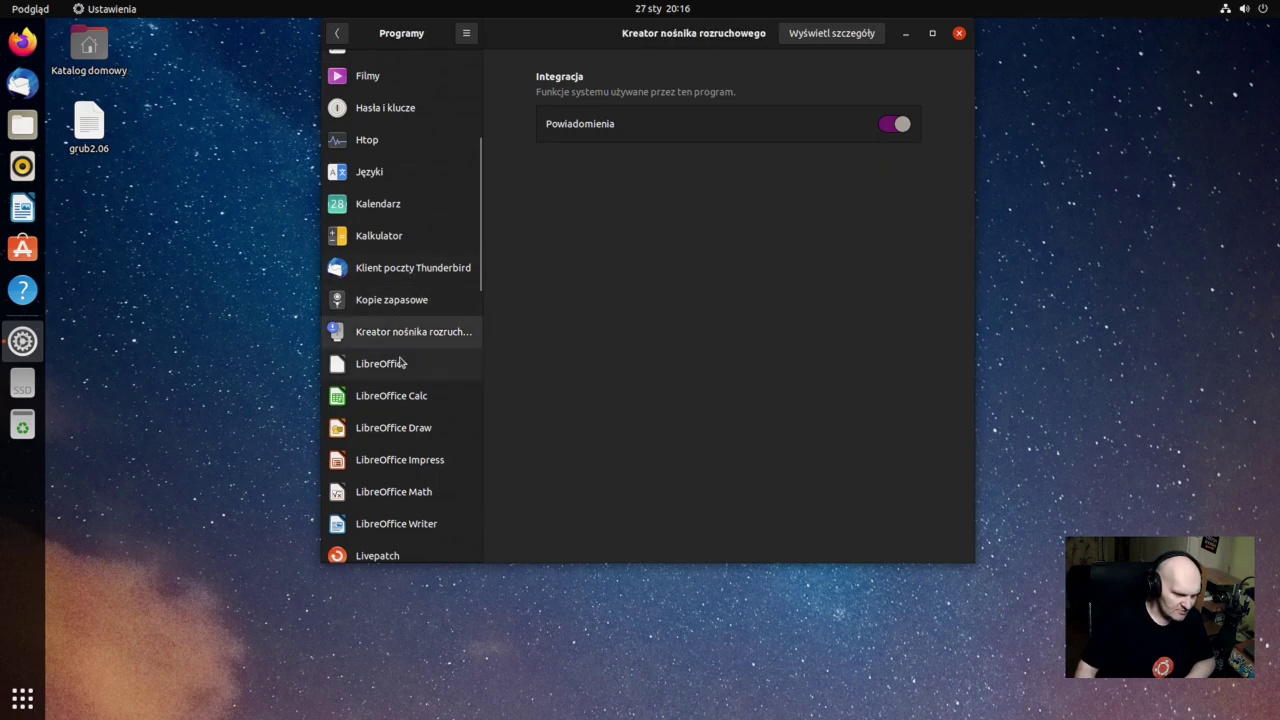
pyautogui.scroll(-1, 409, 470)
pyautogui.scroll(-7, 405, 480)
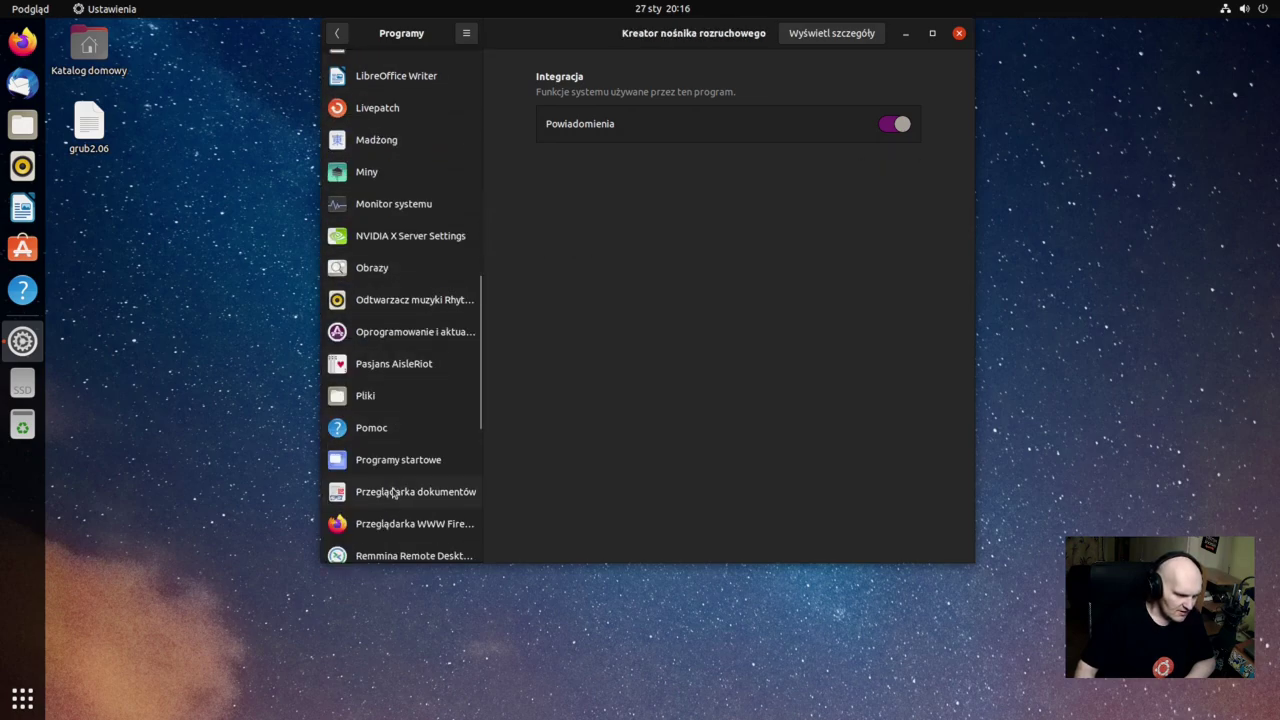
# Examine Firefox's permissions, integration, default file types and disk usage, and return to the main settings list.
pyautogui.click(392, 521)
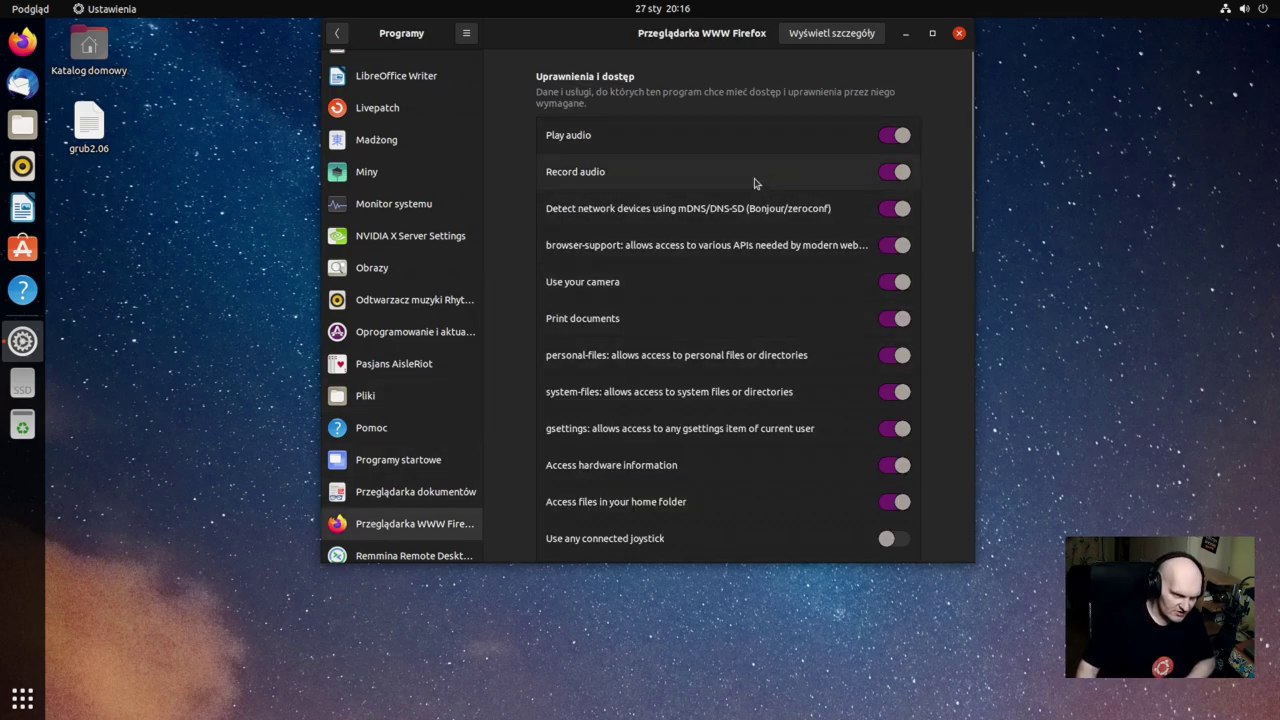
pyautogui.scroll(-12, 762, 186)
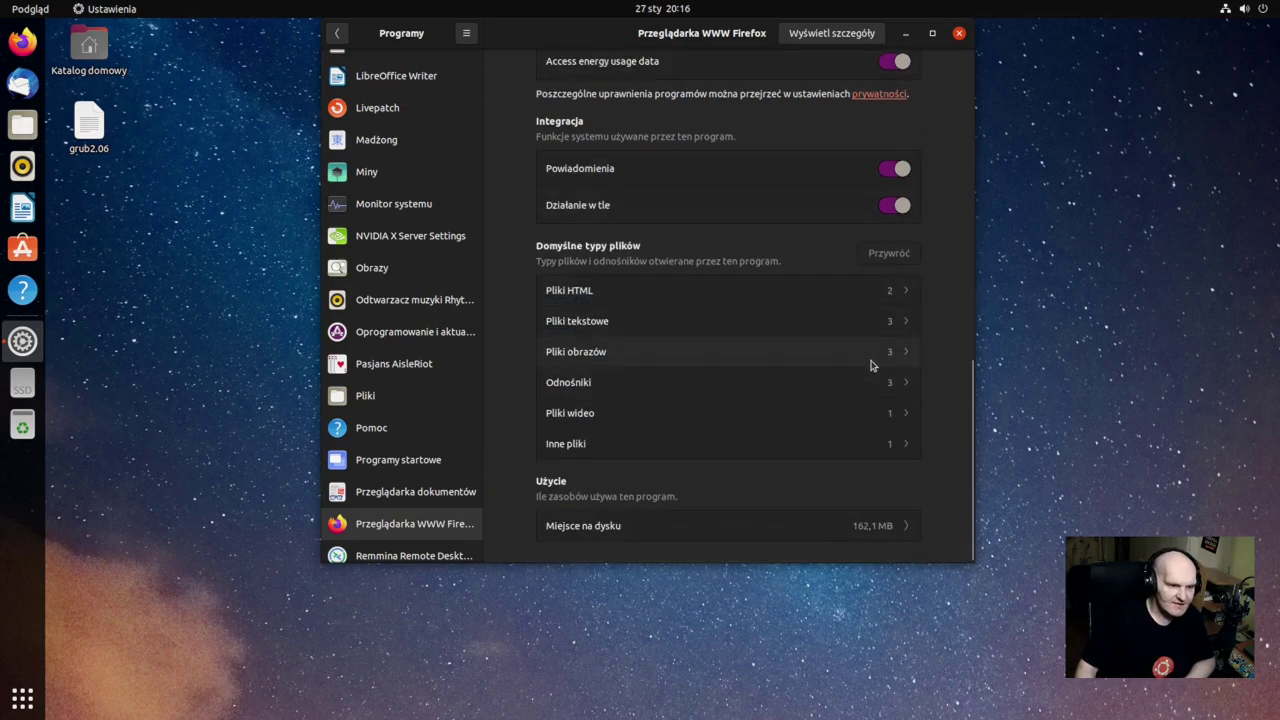
pyautogui.scroll(4, 800, 368)
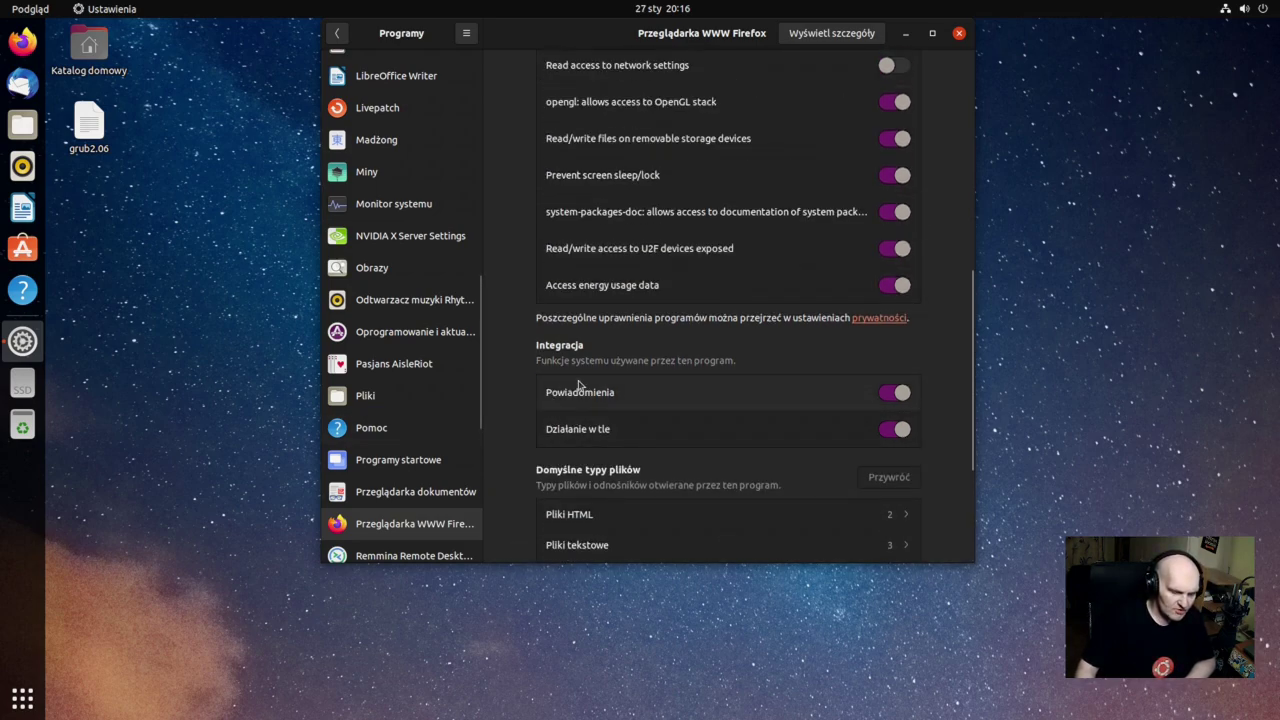
pyautogui.scroll(1, 738, 330)
pyautogui.scroll(9, 738, 330)
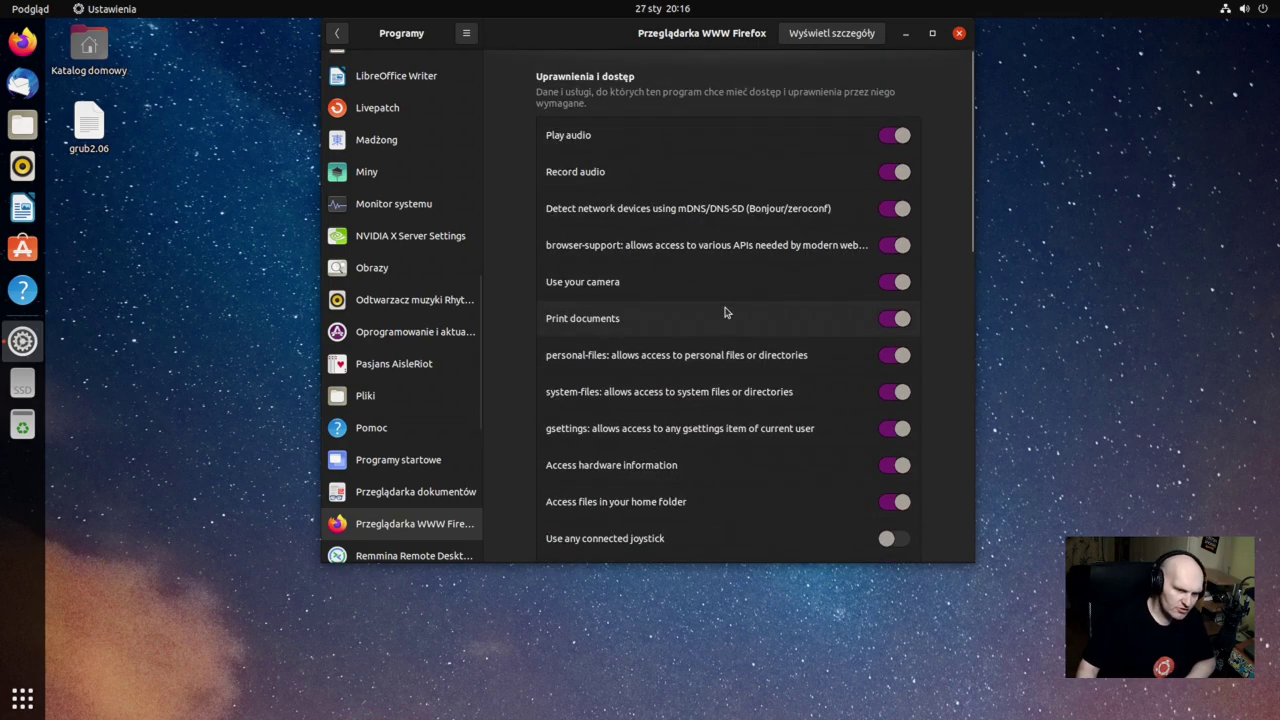
pyautogui.click(336, 36)
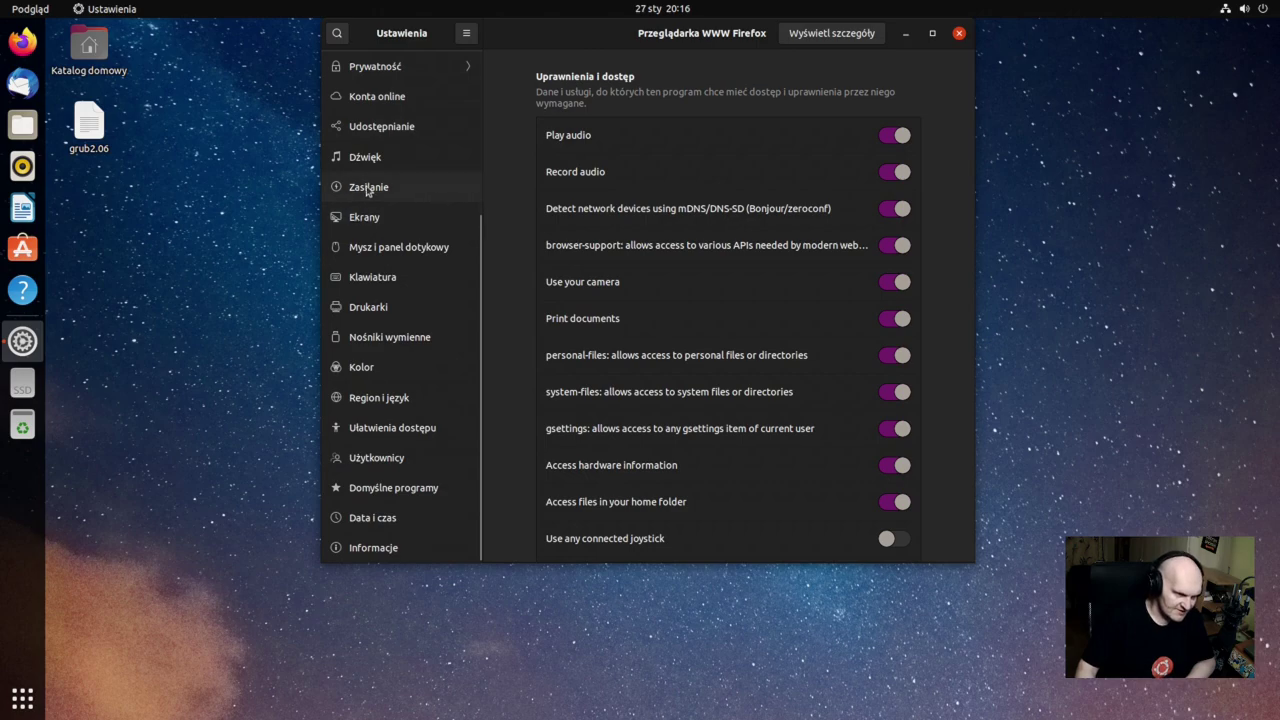
# Show the Dźwięk (sound) page and view the available output devices without changing the selection.
pyautogui.click(396, 166)
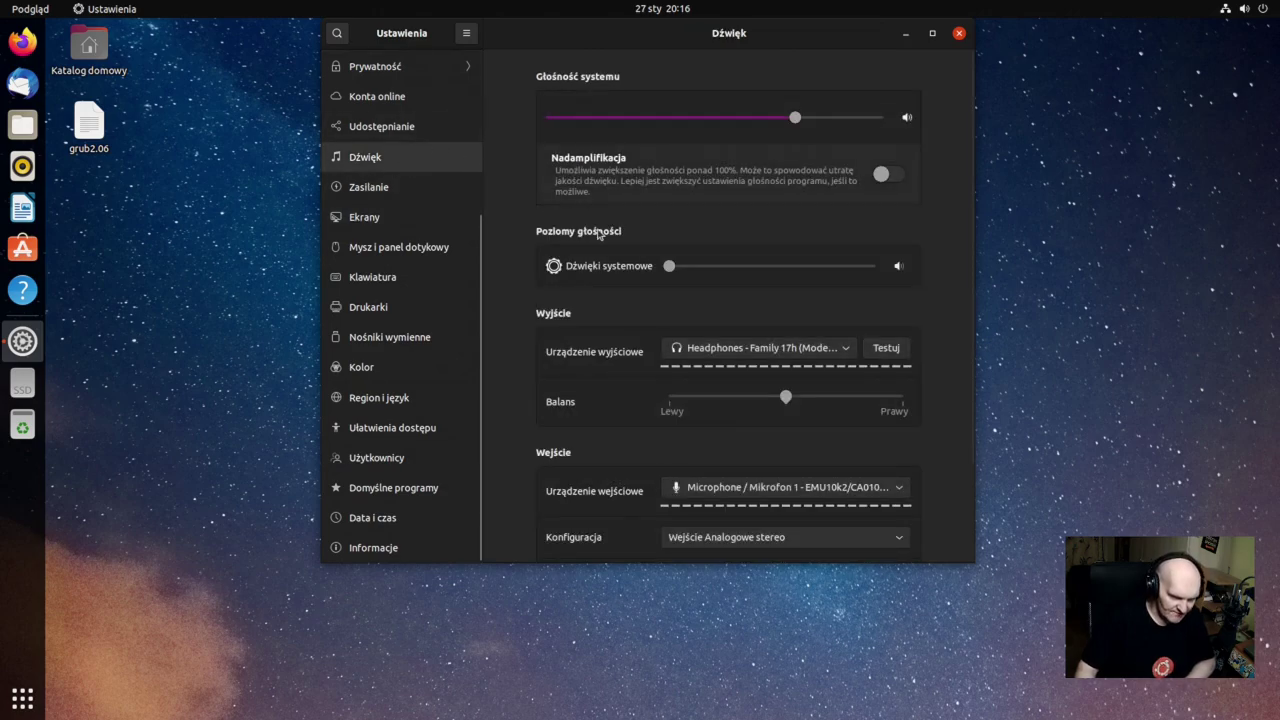
pyautogui.click(801, 356)
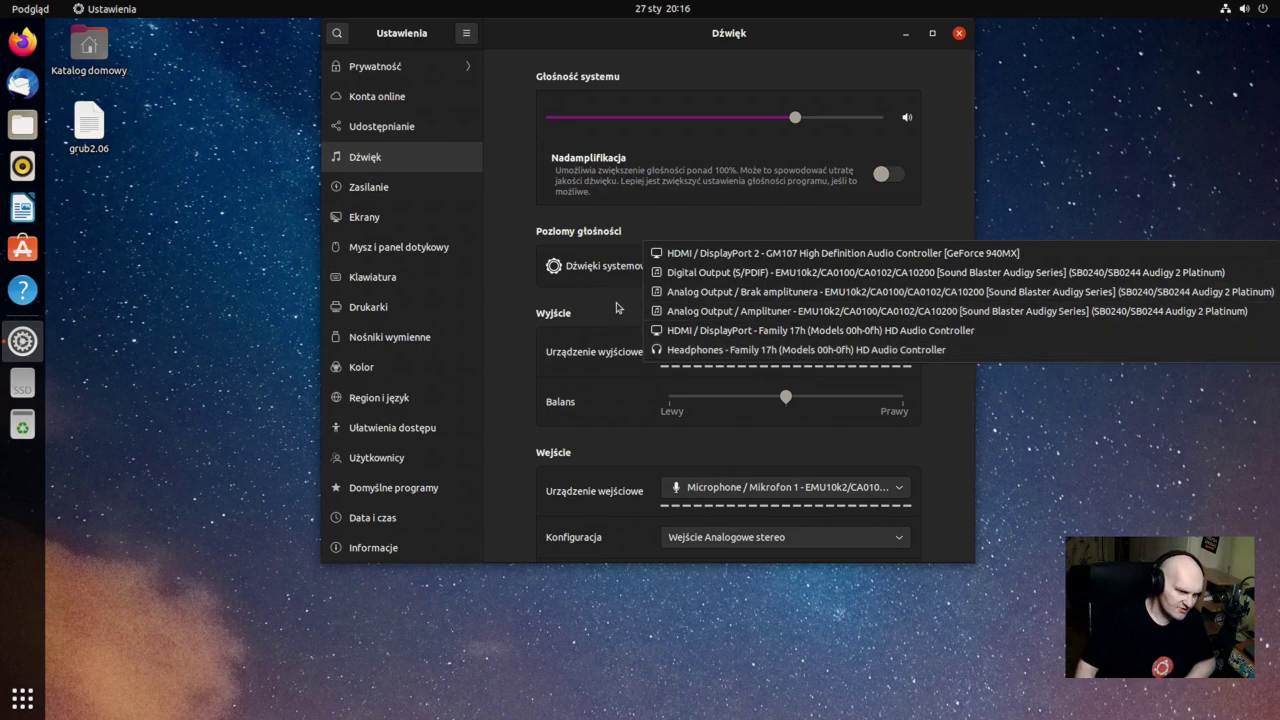
pyautogui.click(504, 305)
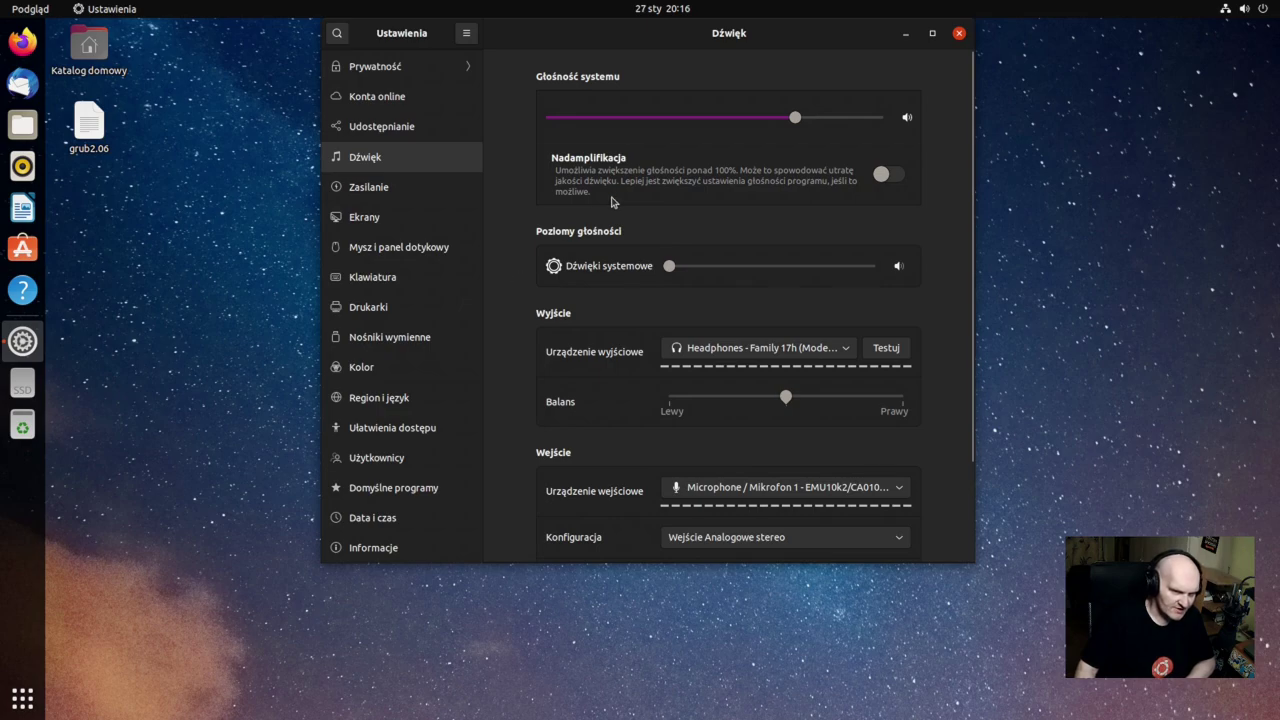
# View the Zasilanie (power) page and the Ekrany (displays) page, including its Nocne światło (night light) options.
pyautogui.click(412, 199)
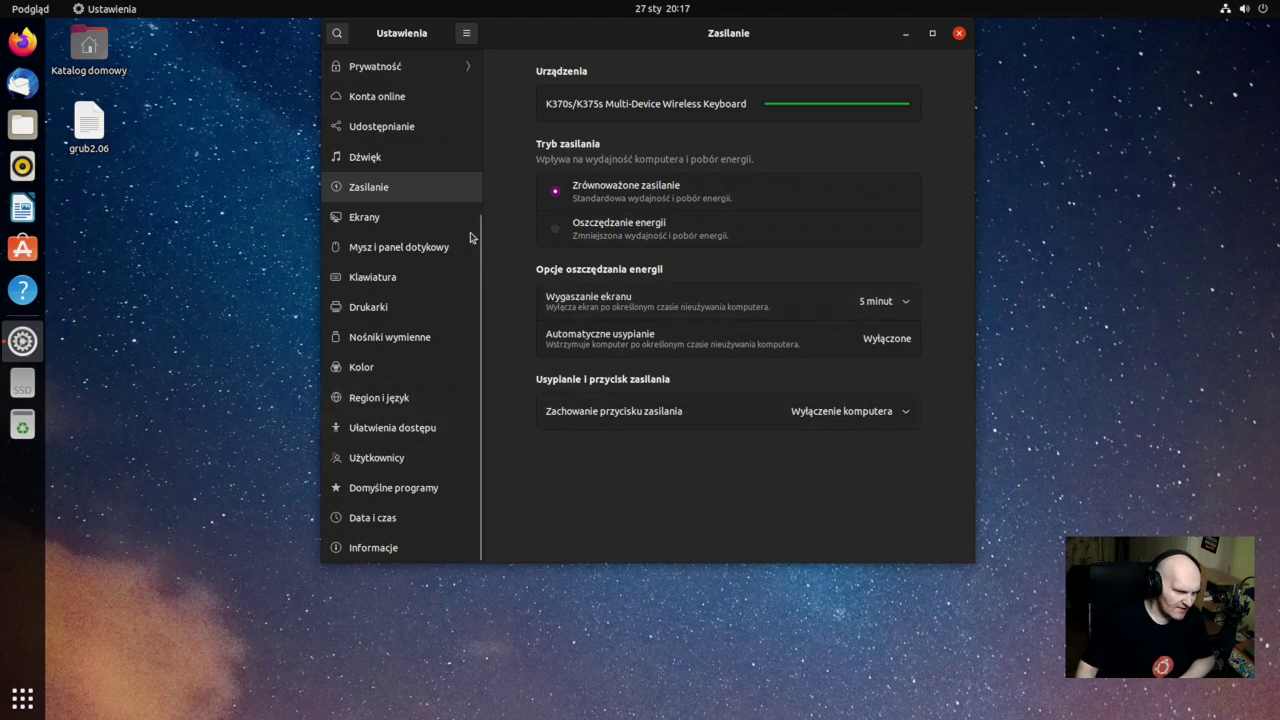
pyautogui.click(424, 223)
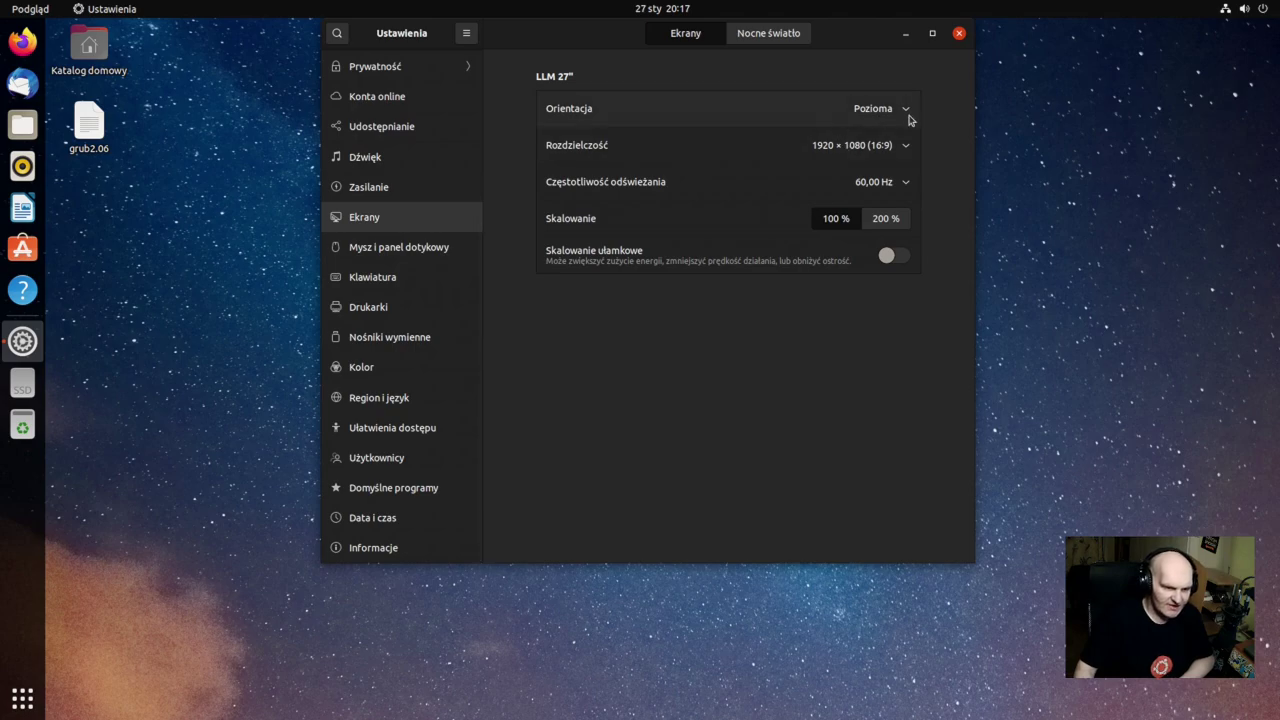
pyautogui.click(782, 40)
pyautogui.click(711, 43)
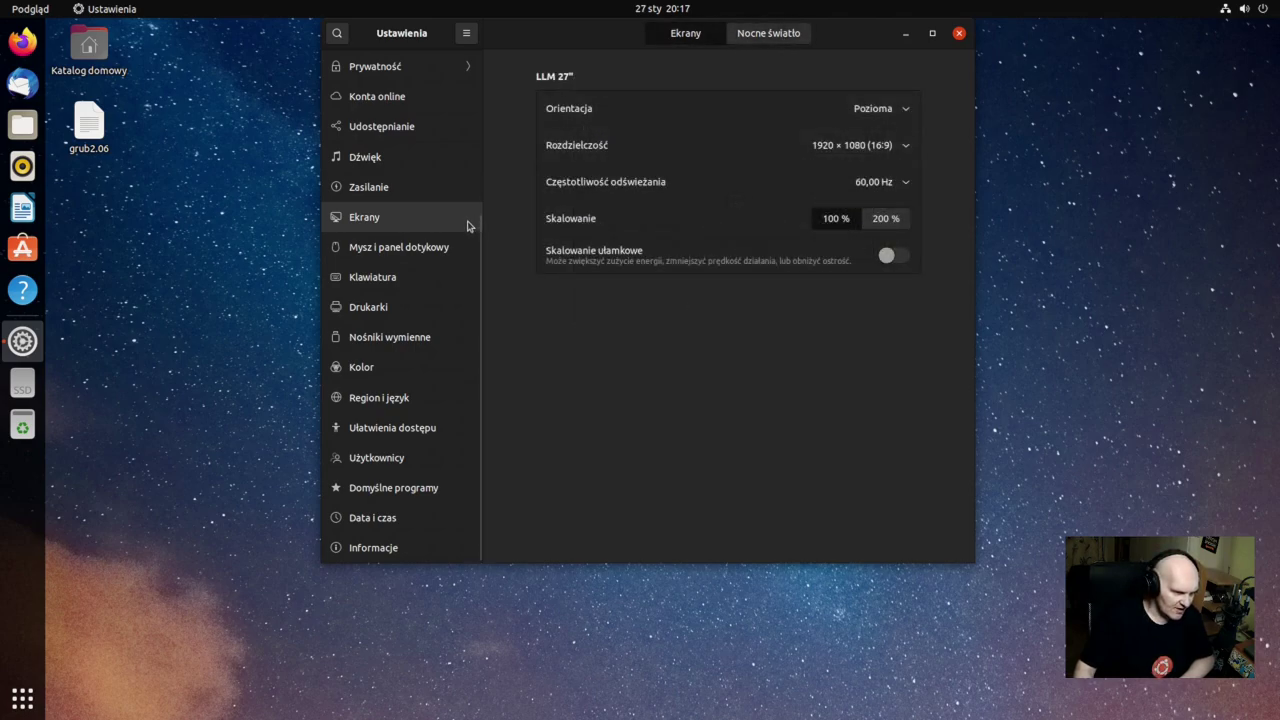
# View the settings pages for mouse and touchpad, keyboard, printers, removable media and colour (Kolor) one after another.
pyautogui.click(413, 258)
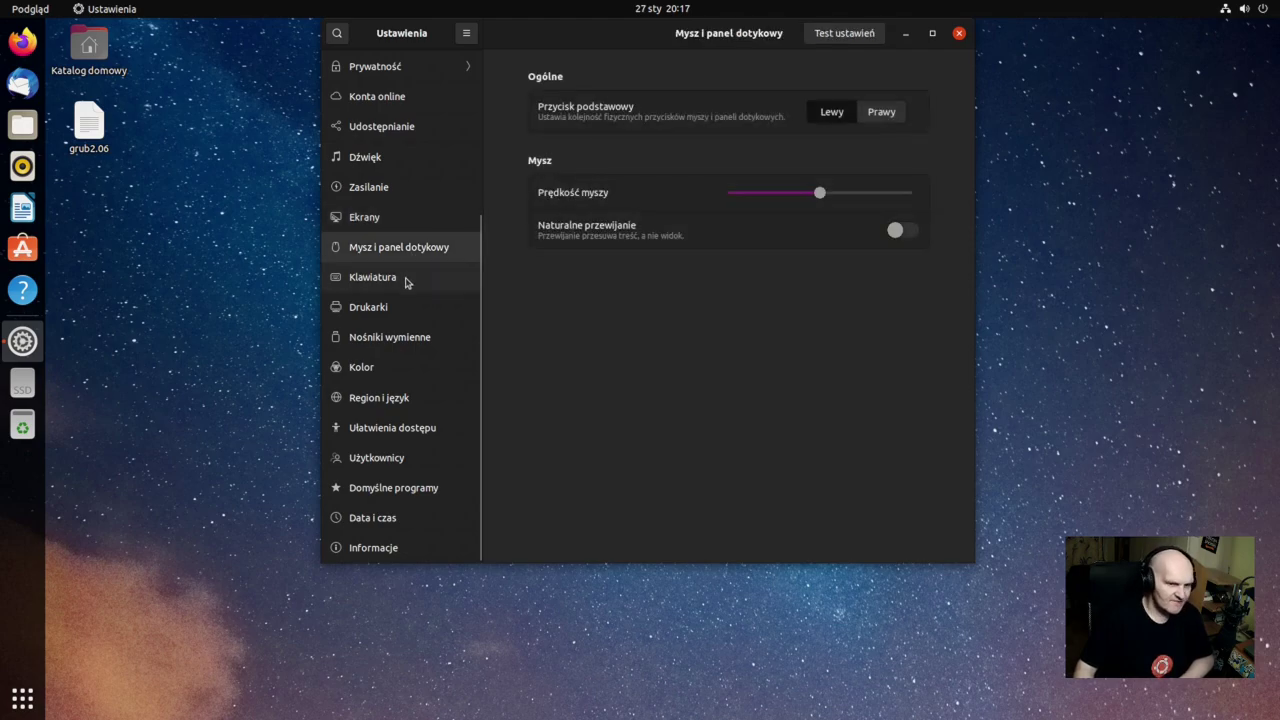
pyautogui.click(409, 278)
pyautogui.click(368, 307)
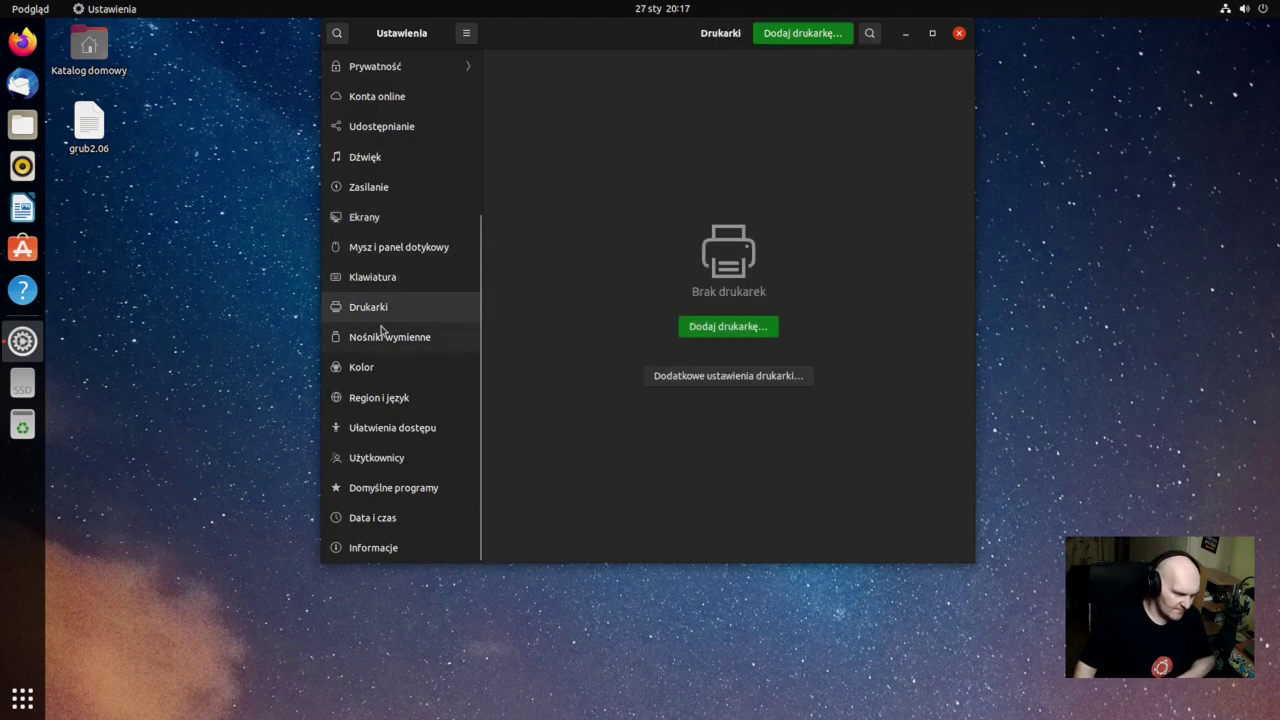
pyautogui.click(377, 336)
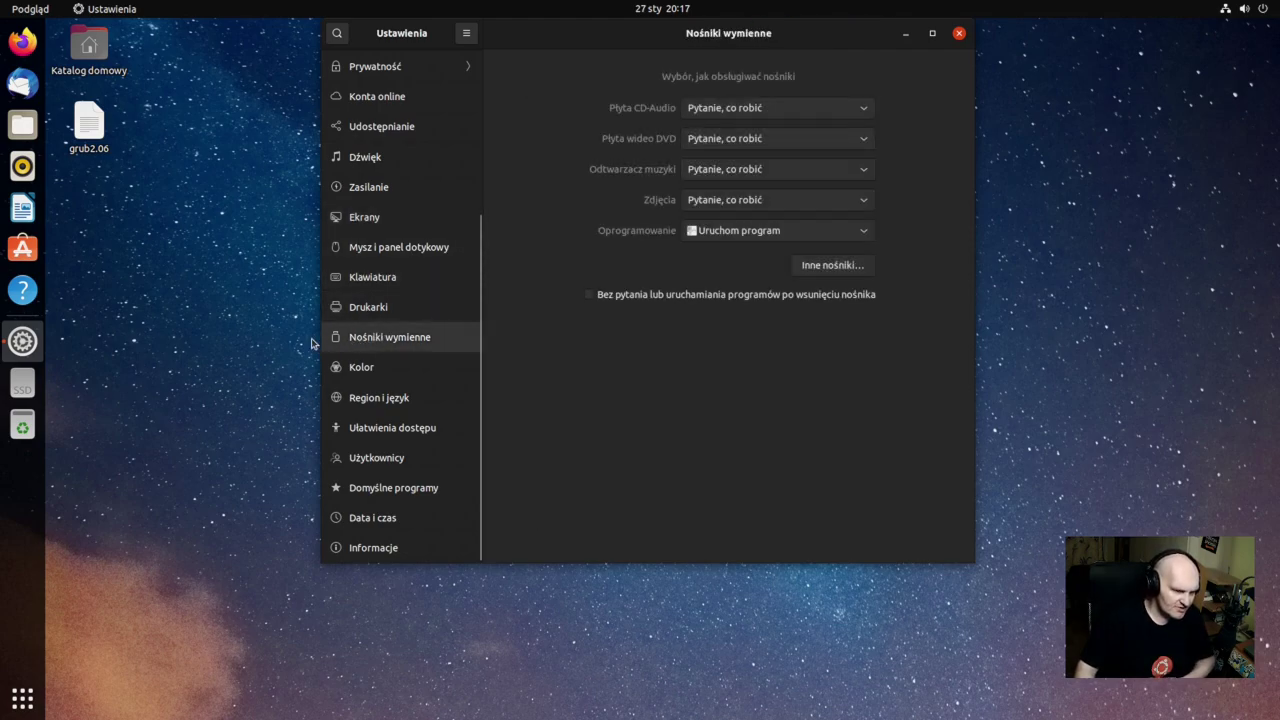
pyautogui.click(372, 368)
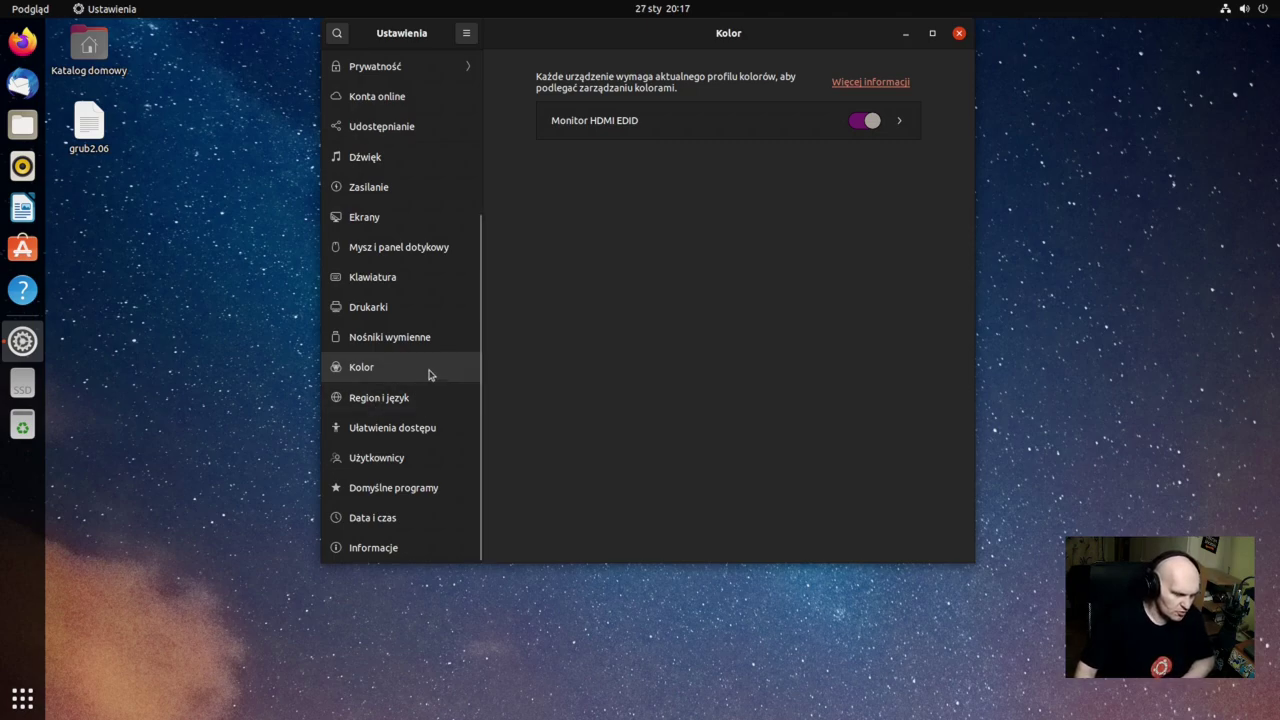
# View the settings pages for region and language, accessibility, users, default programs, date and time, and system information (Informacje).
pyautogui.click(413, 408)
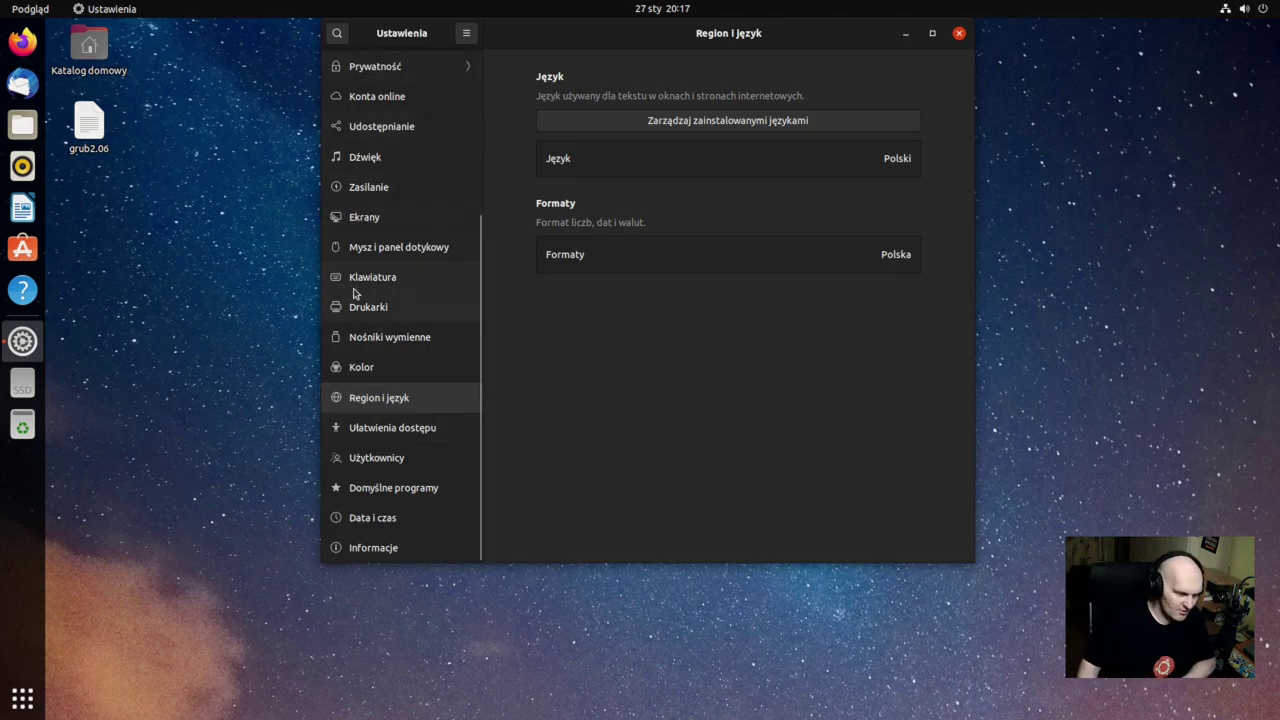
pyautogui.click(425, 441)
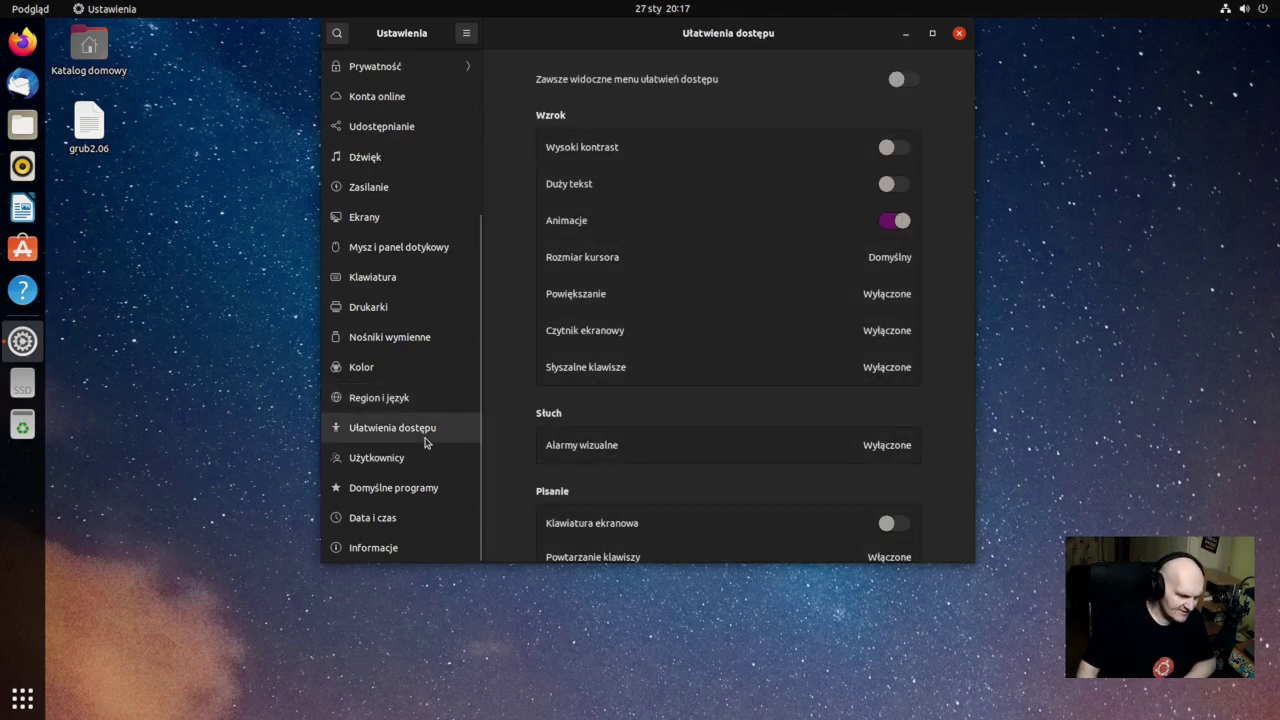
pyautogui.click(411, 470)
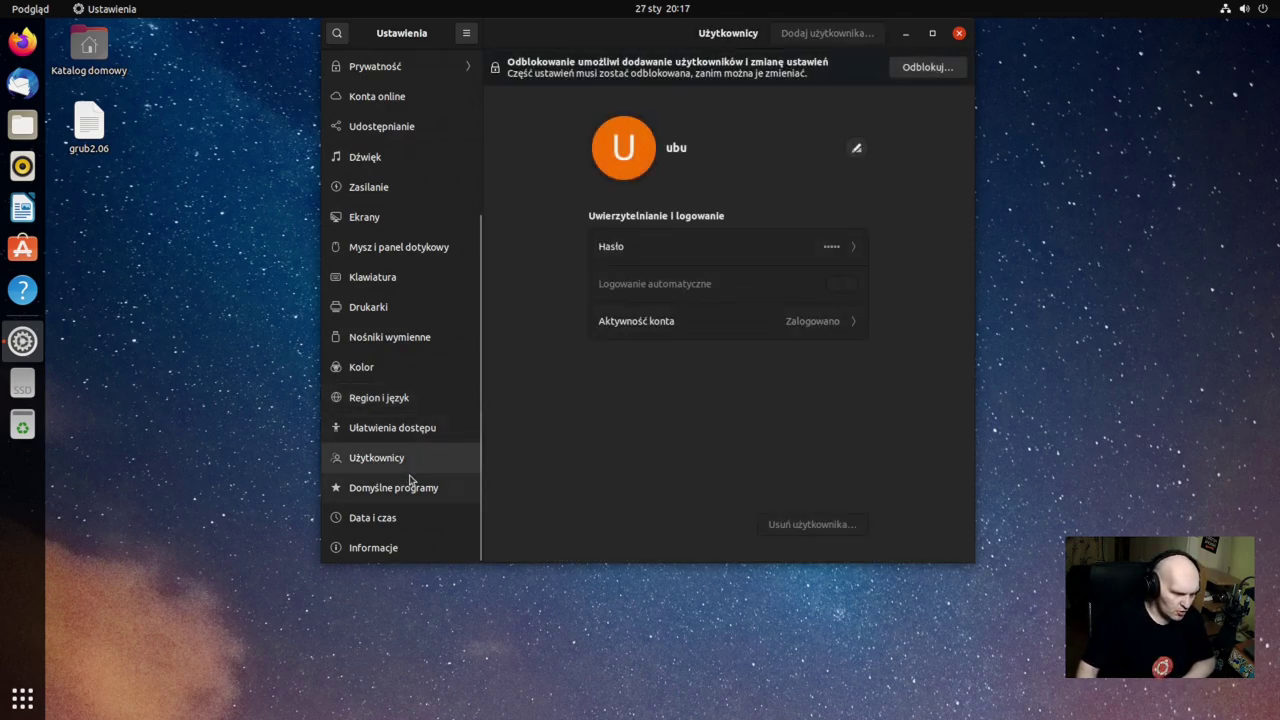
pyautogui.click(409, 487)
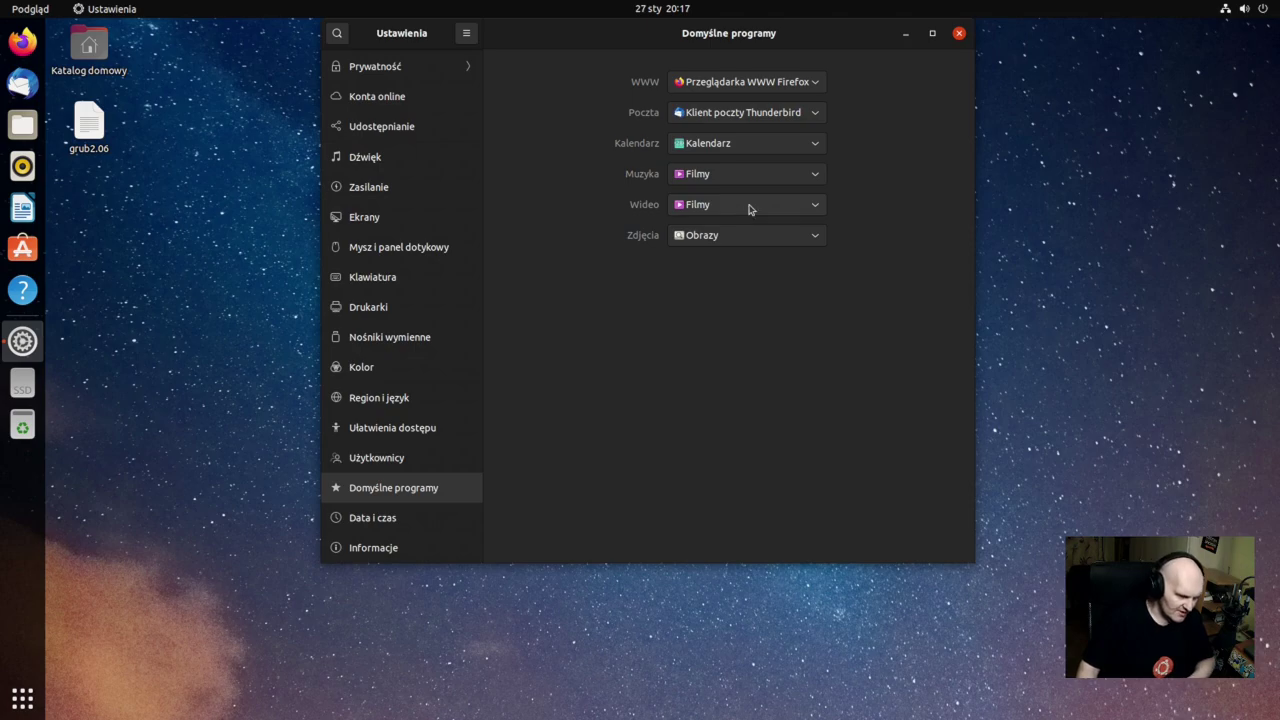
pyautogui.click(417, 516)
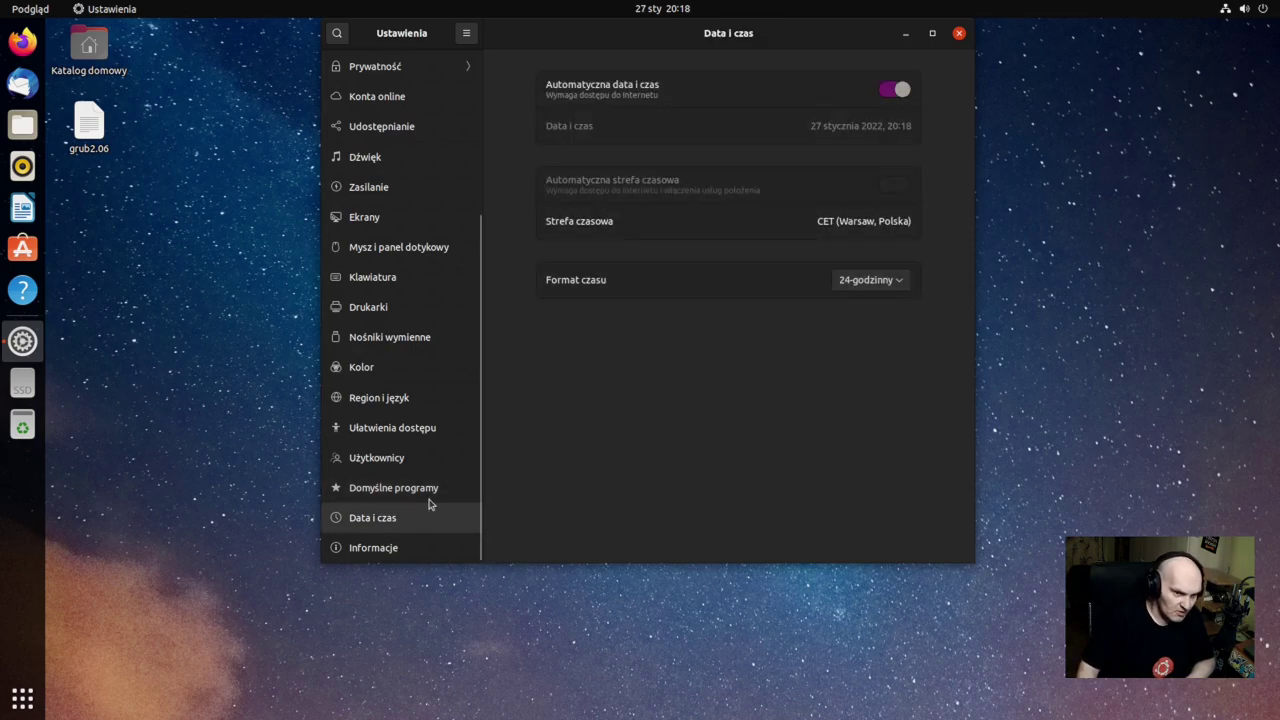
pyautogui.click(416, 549)
pyautogui.scroll(-1, 707, 368)
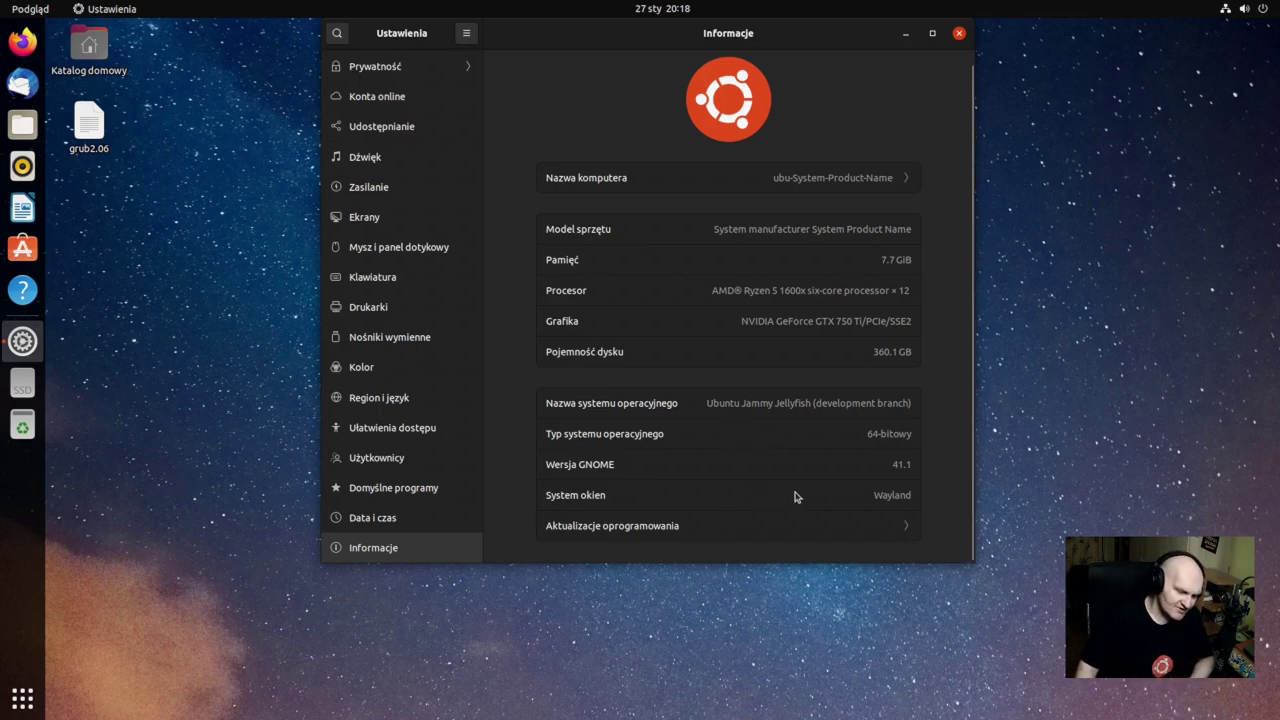
# Look through the Ubuntu software, other software, updates, authentication and additional drivers pages of Oprogramowanie i aktualizacje, and close it.
pyautogui.click(706, 532)
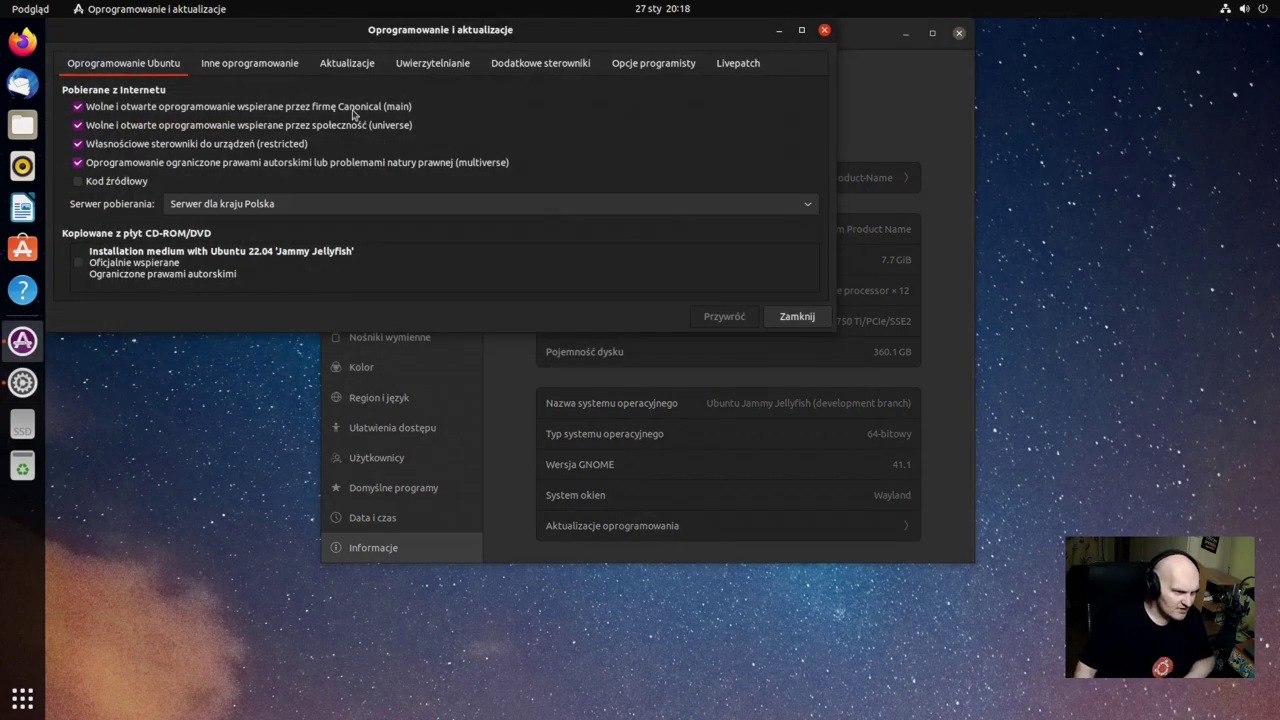
pyautogui.click(266, 68)
pyautogui.click(355, 68)
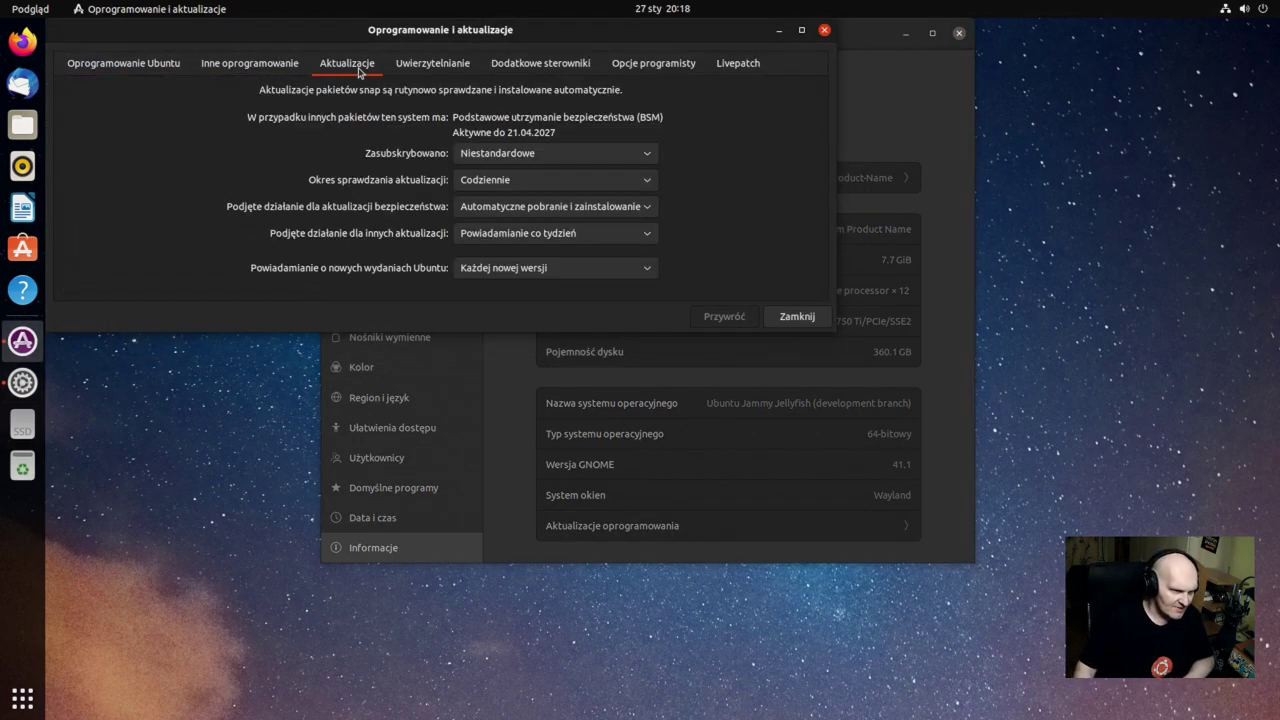
pyautogui.click(403, 67)
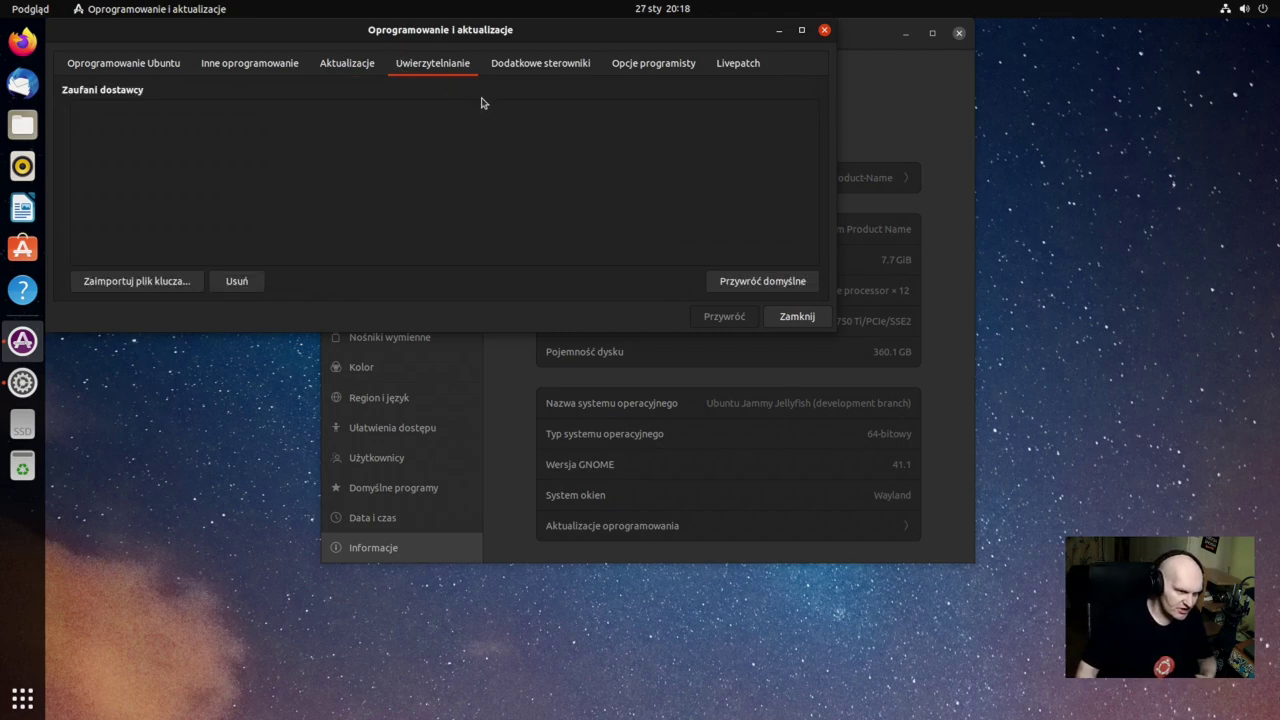
pyautogui.click(531, 69)
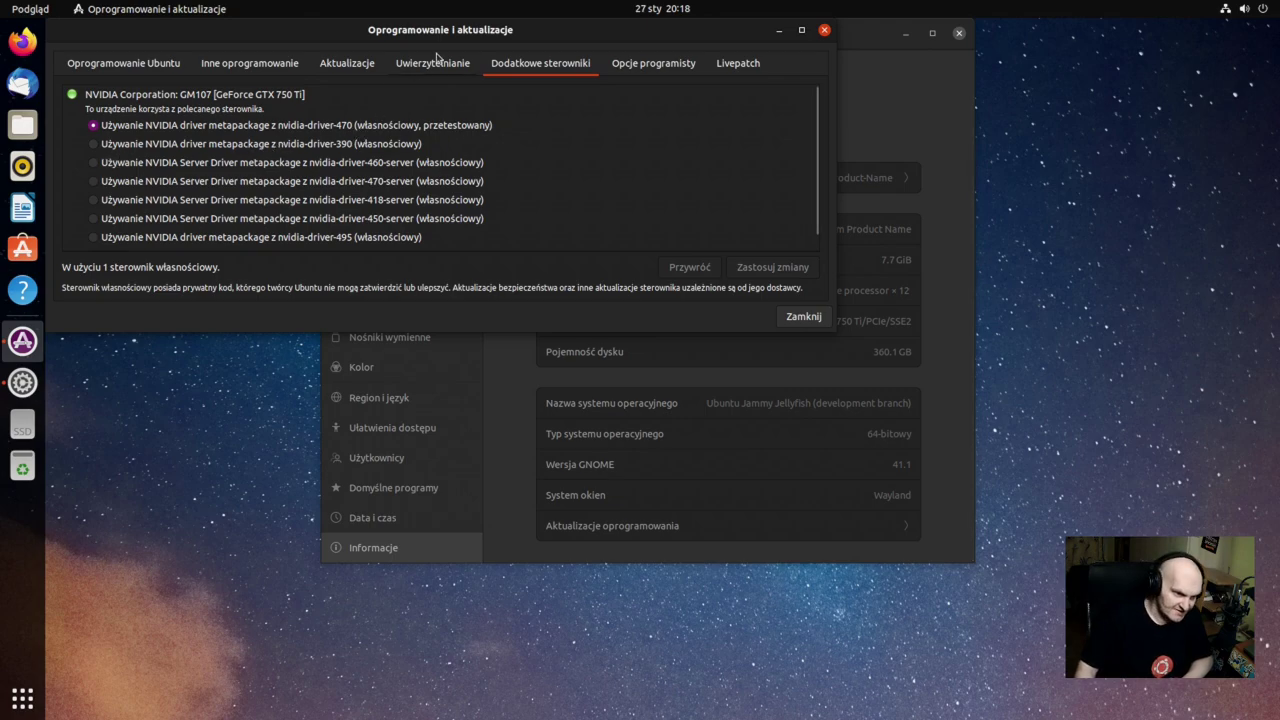
pyautogui.click(822, 30)
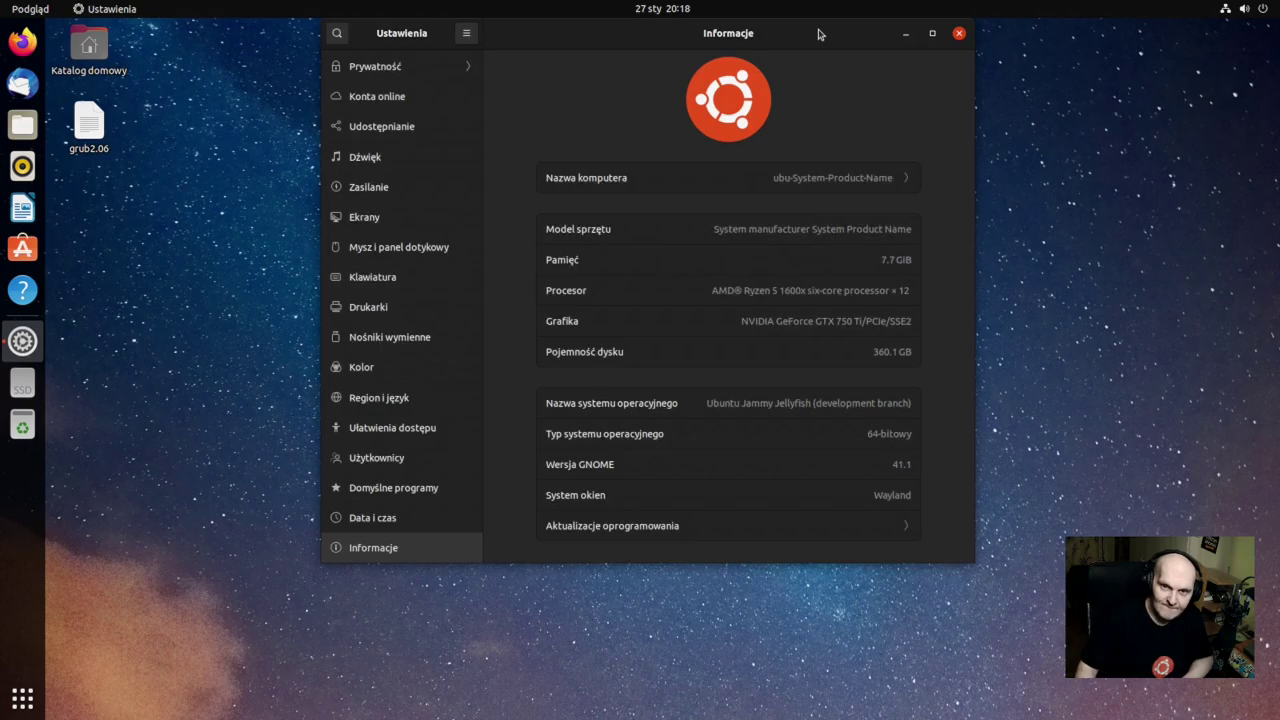
# Move the Ustawienia window slightly, look over the list of settings pages once more, and close the window.
pyautogui.moveTo(784, 36); pyautogui.dragTo(806, 72)
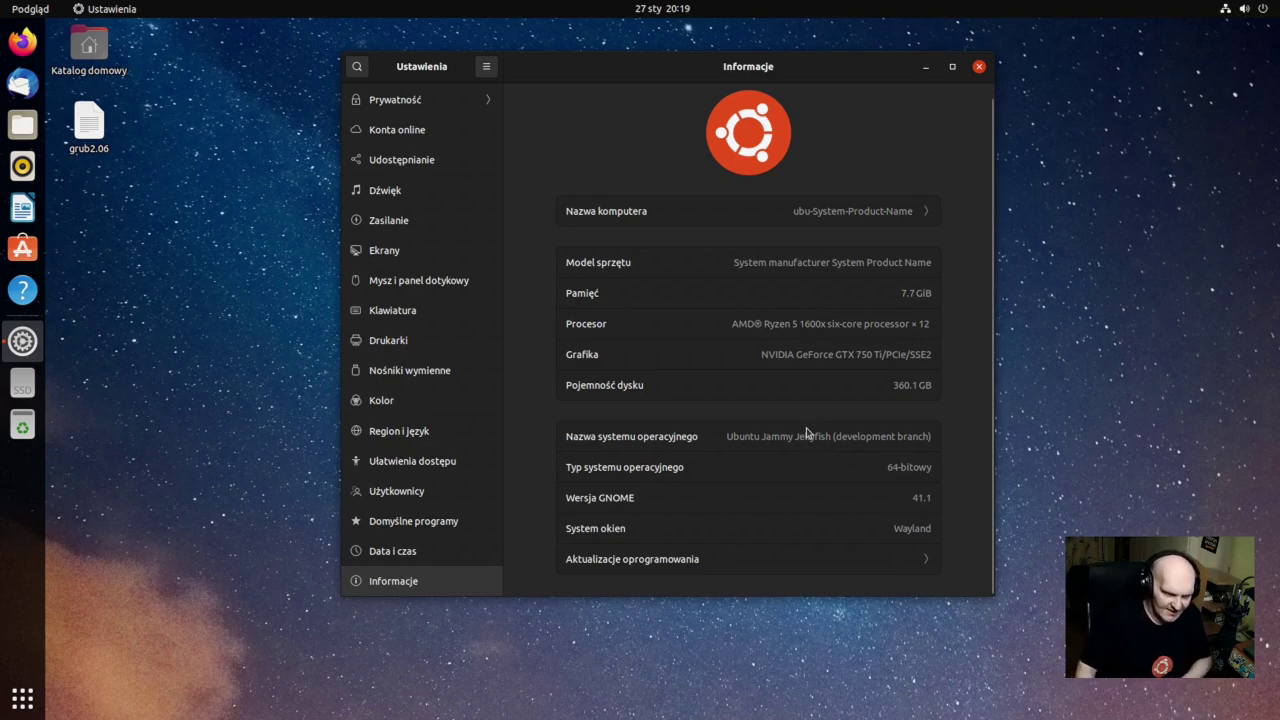
pyautogui.scroll(5, 414, 486)
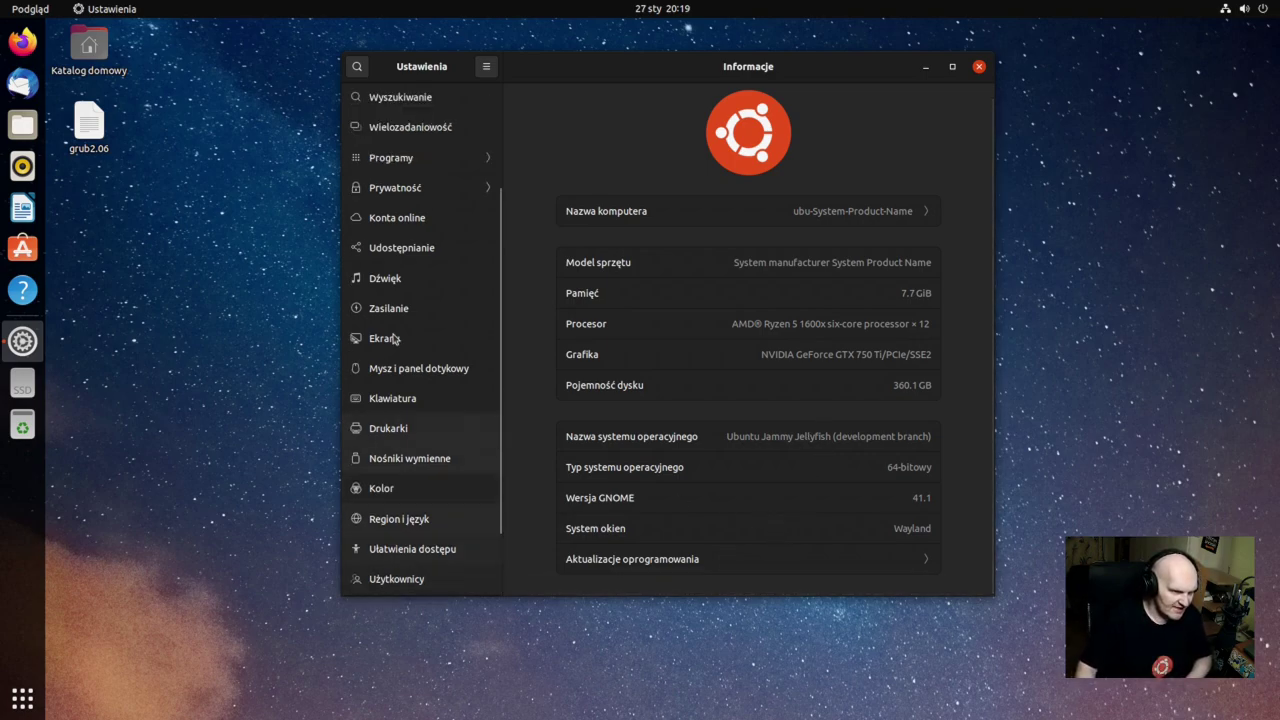
pyautogui.click(979, 66)
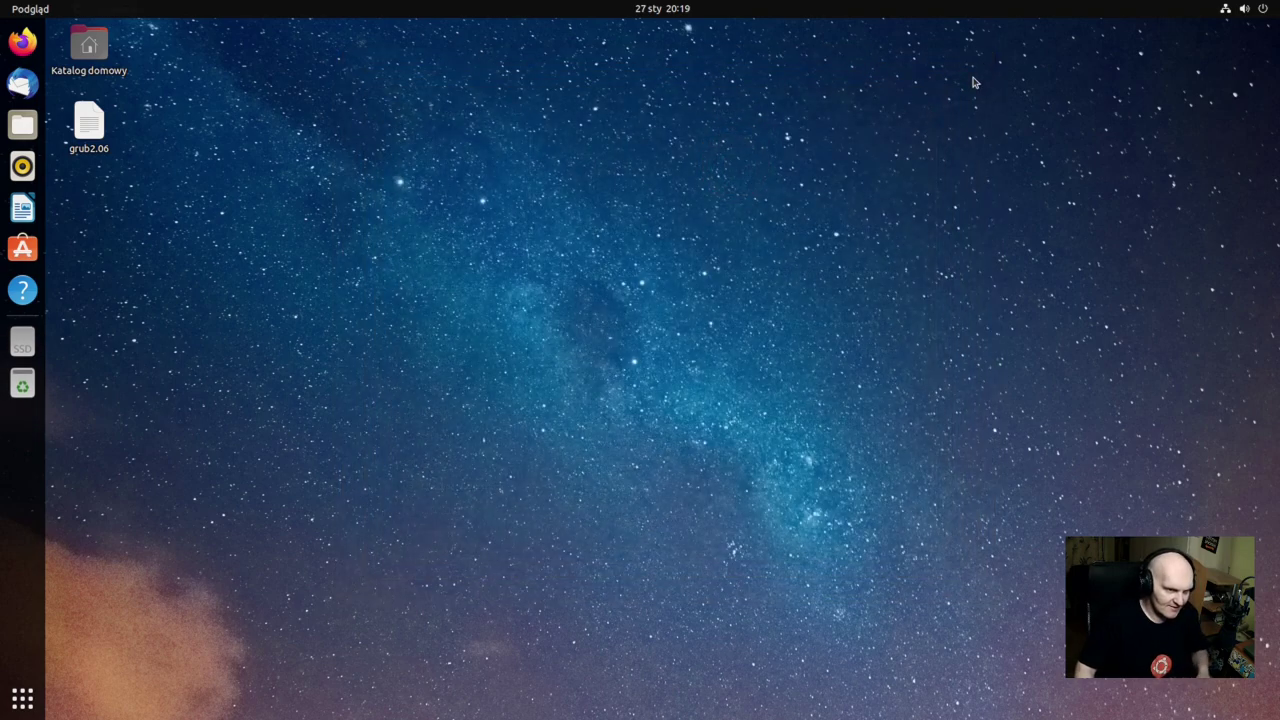
# Search for "nvid", open NVIDIA X Server Settings to inspect it in the current session, and quit it.
pyautogui.press('super')
pyautogui.write('nvid')
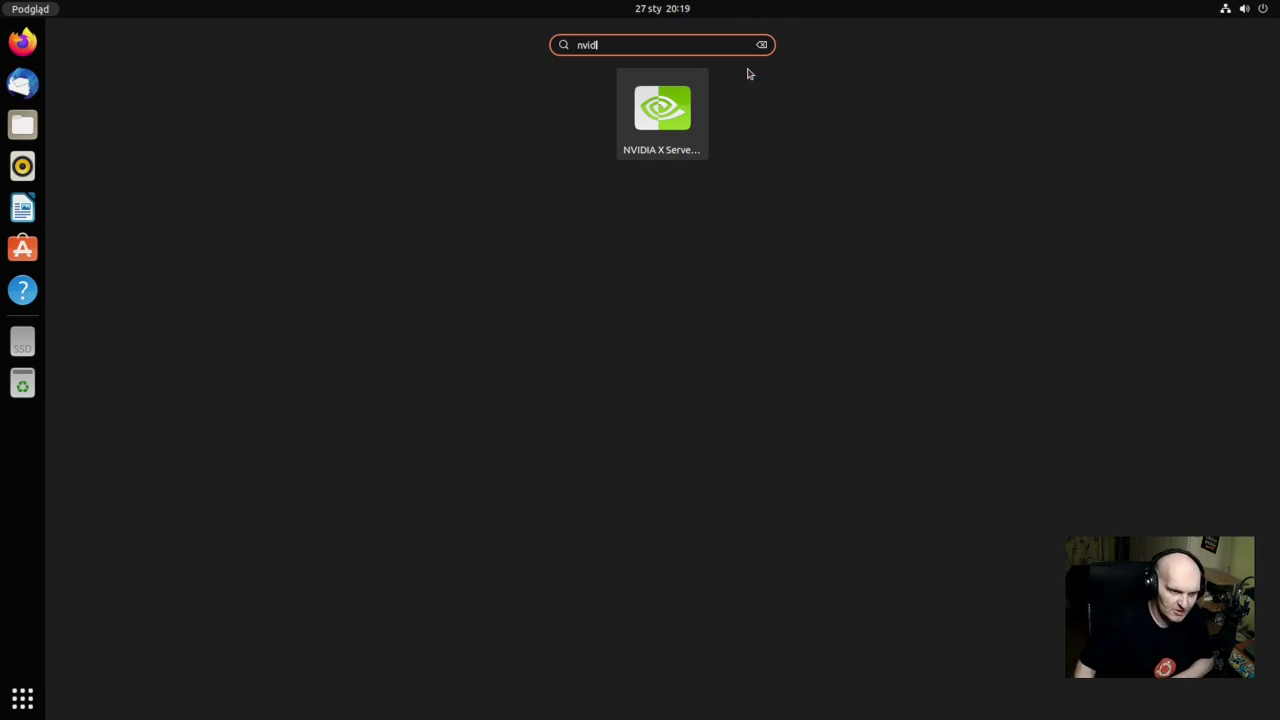
pyautogui.click(670, 138)
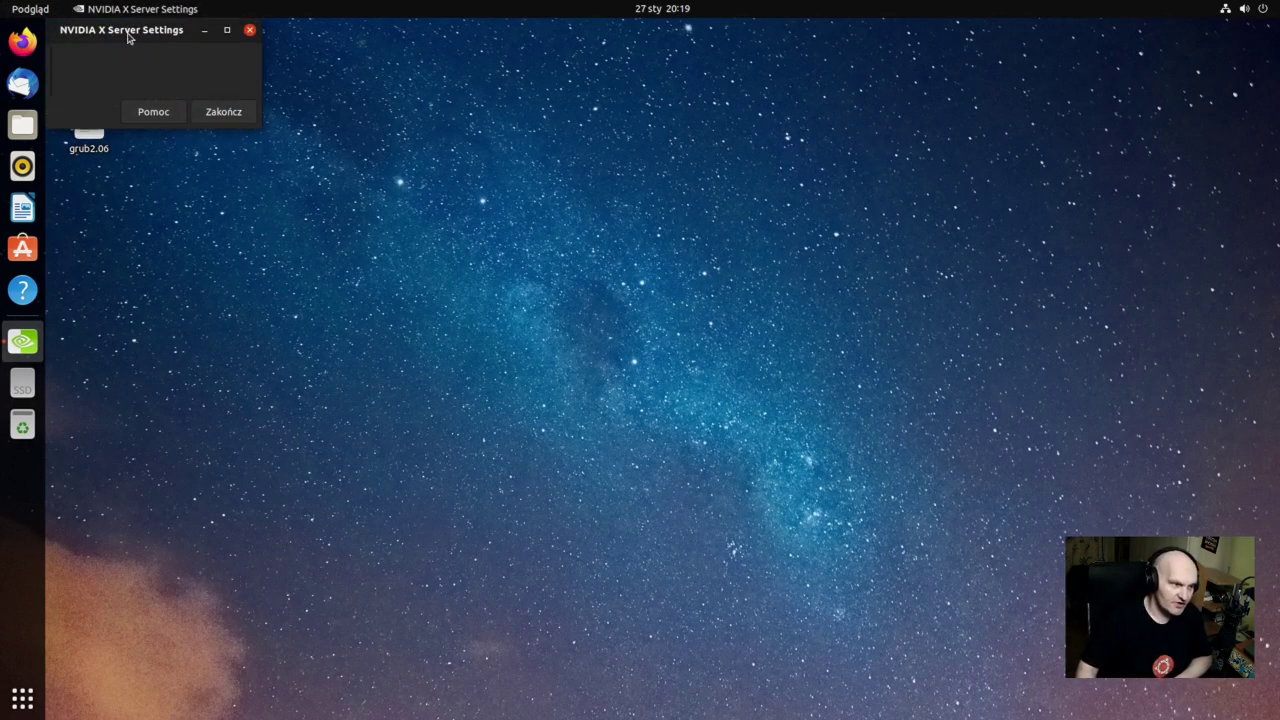
pyautogui.moveTo(128, 37); pyautogui.dragTo(700, 140)
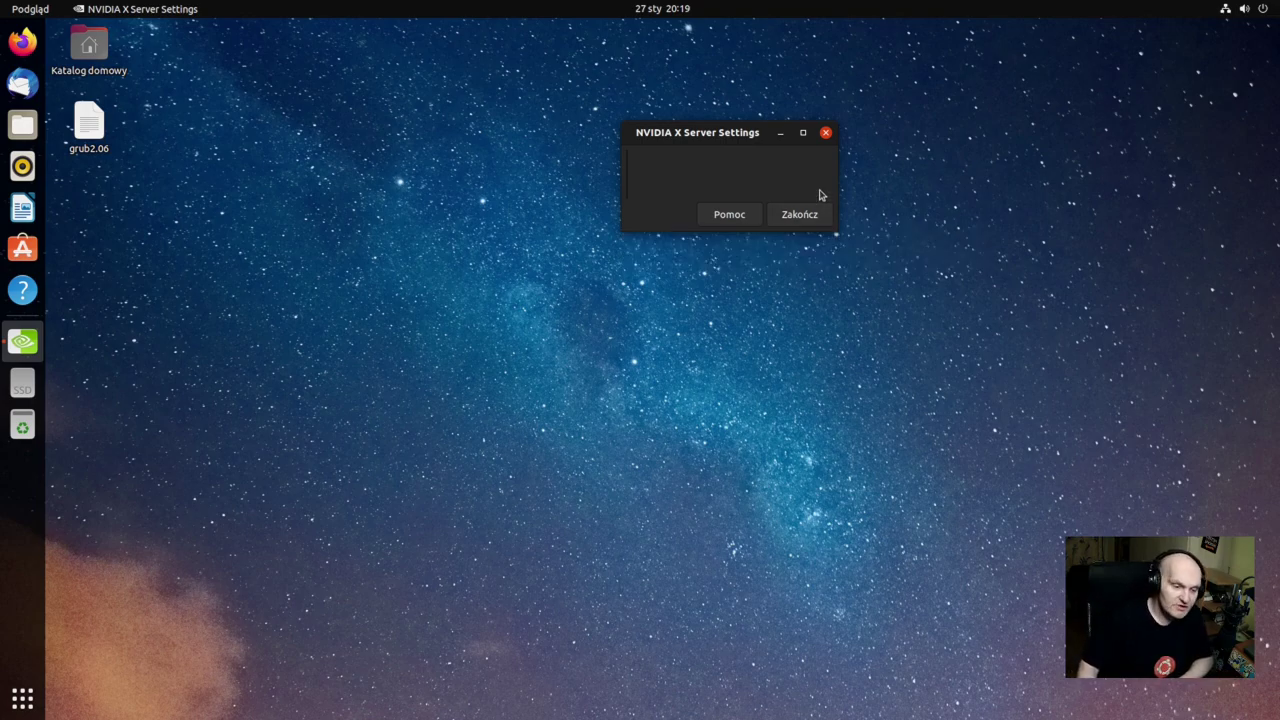
pyautogui.click(819, 220)
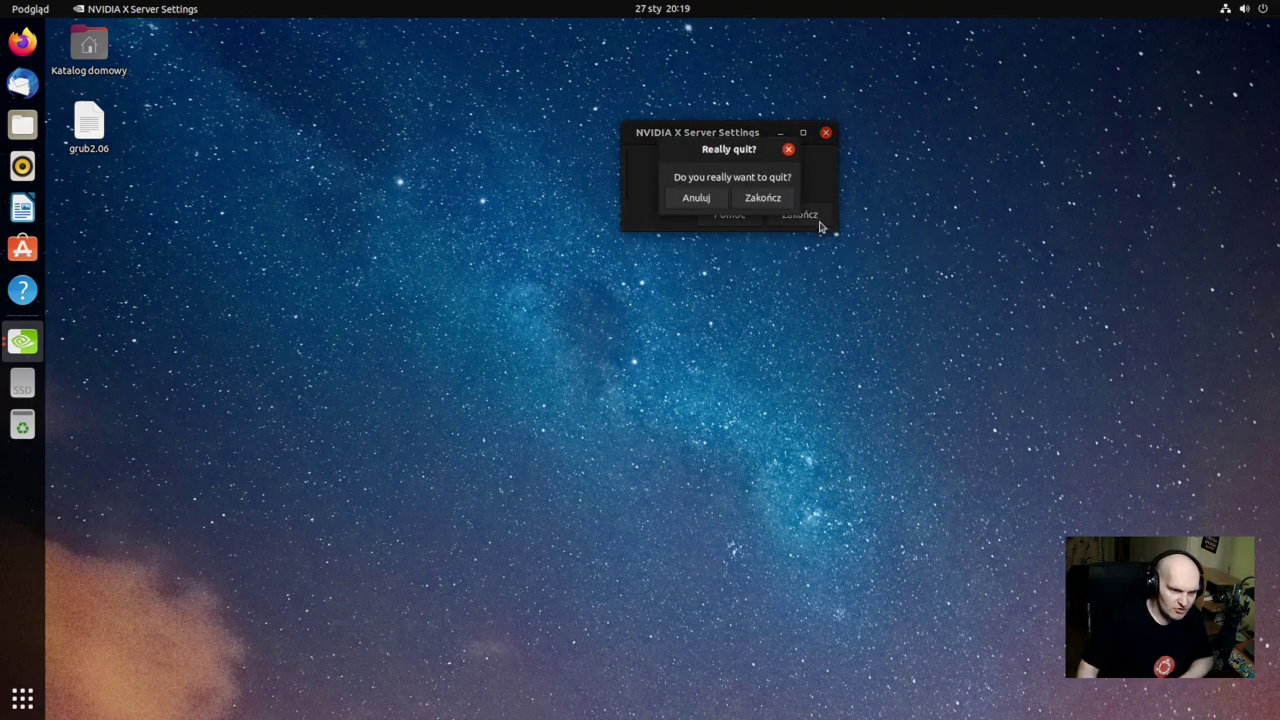
pyautogui.click(772, 200)
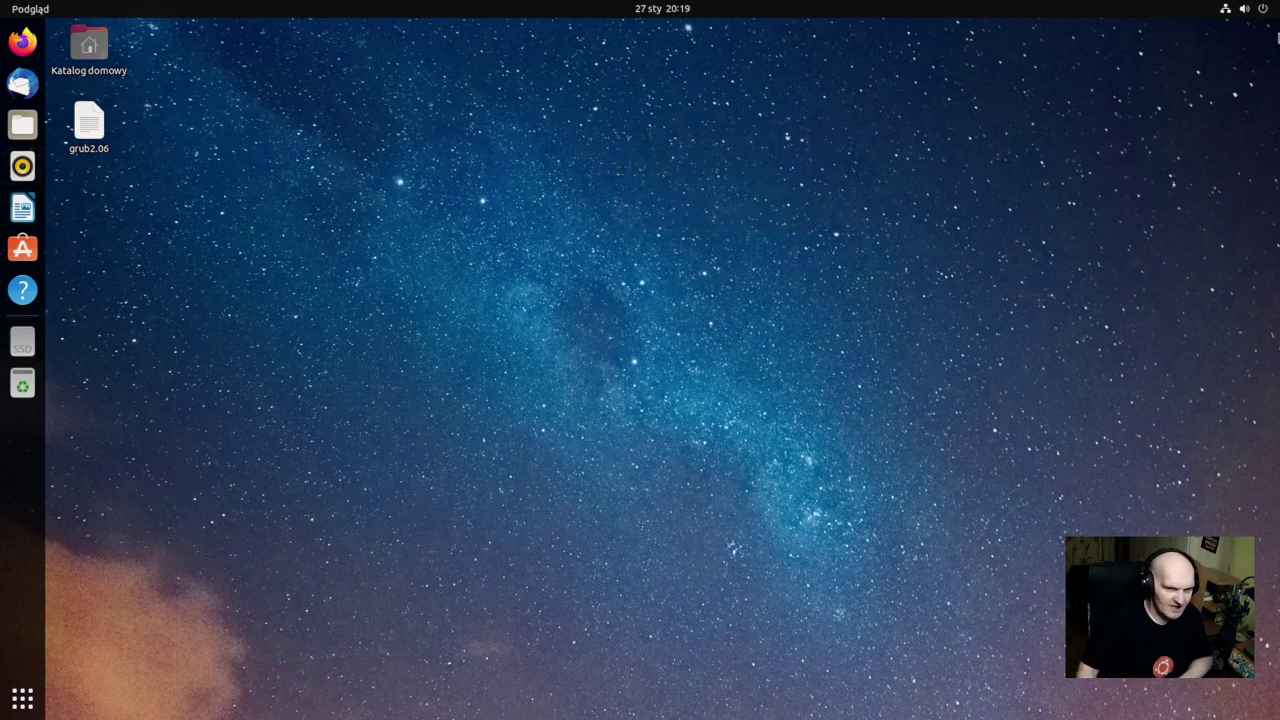
# Log out of the current desktop session and confirm the logout.
pyautogui.click(1258, 8)
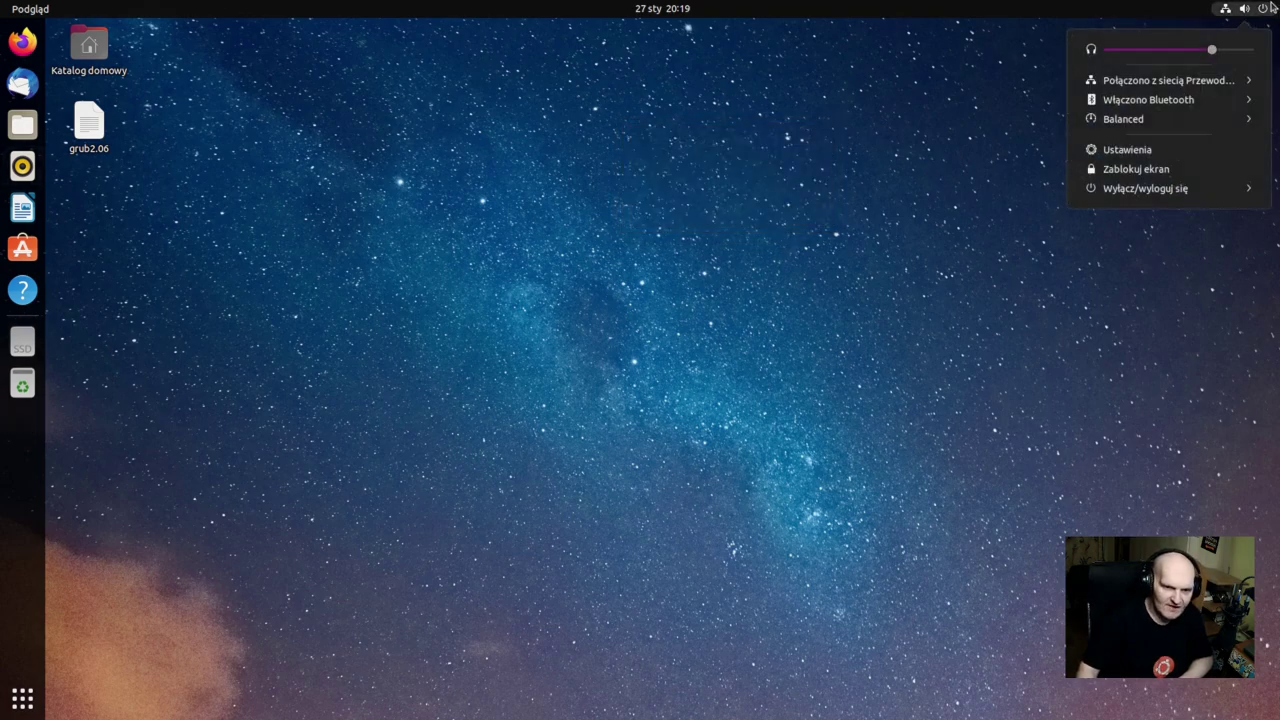
pyautogui.click(1090, 187)
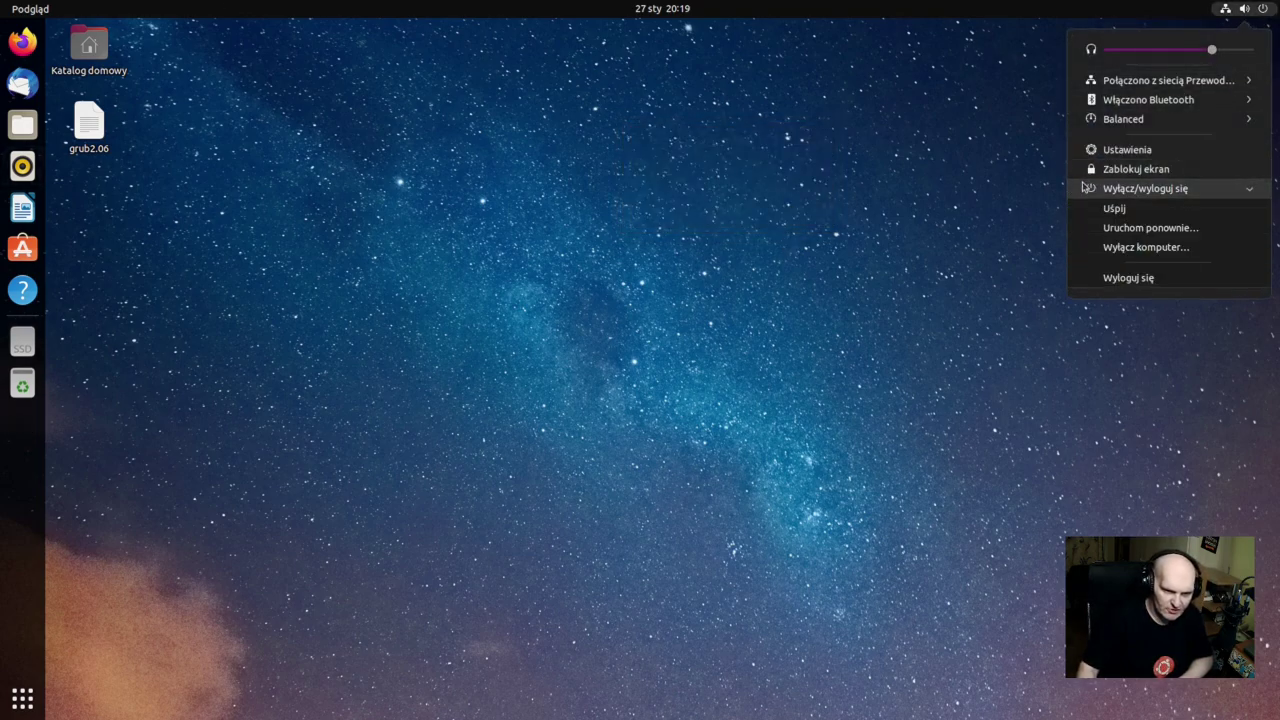
pyautogui.click(1158, 279)
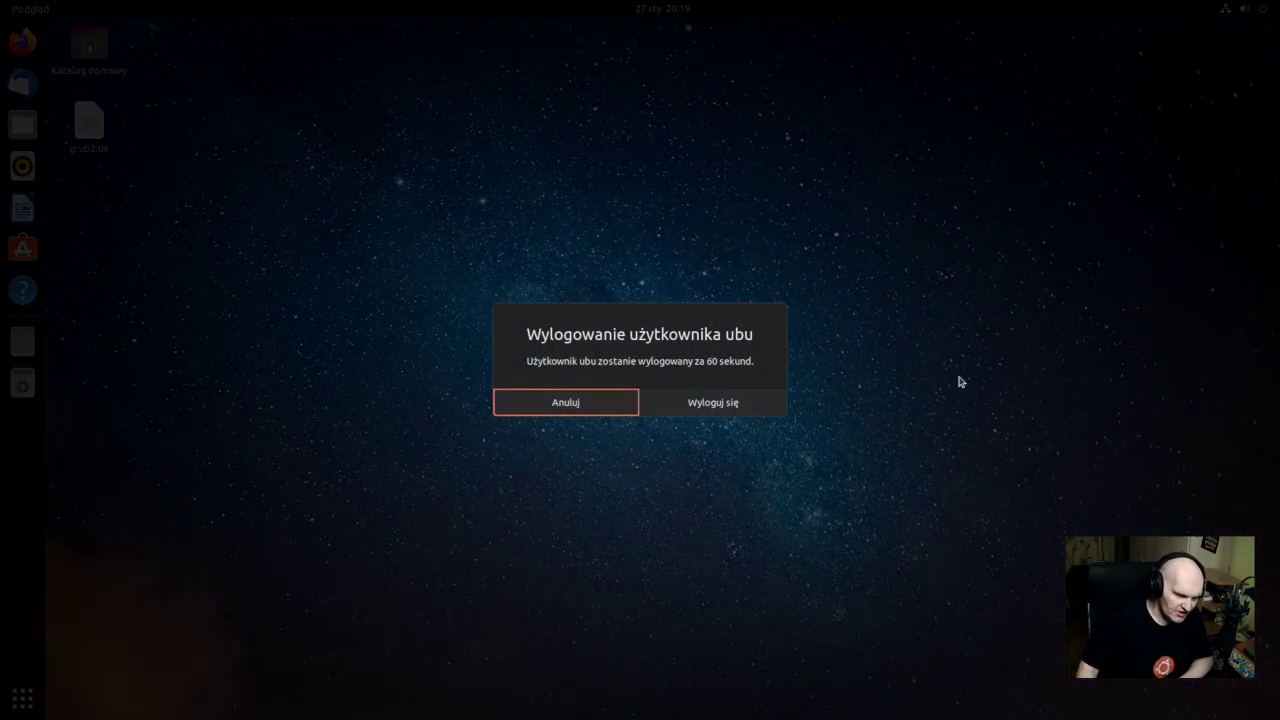
pyautogui.click(766, 410)
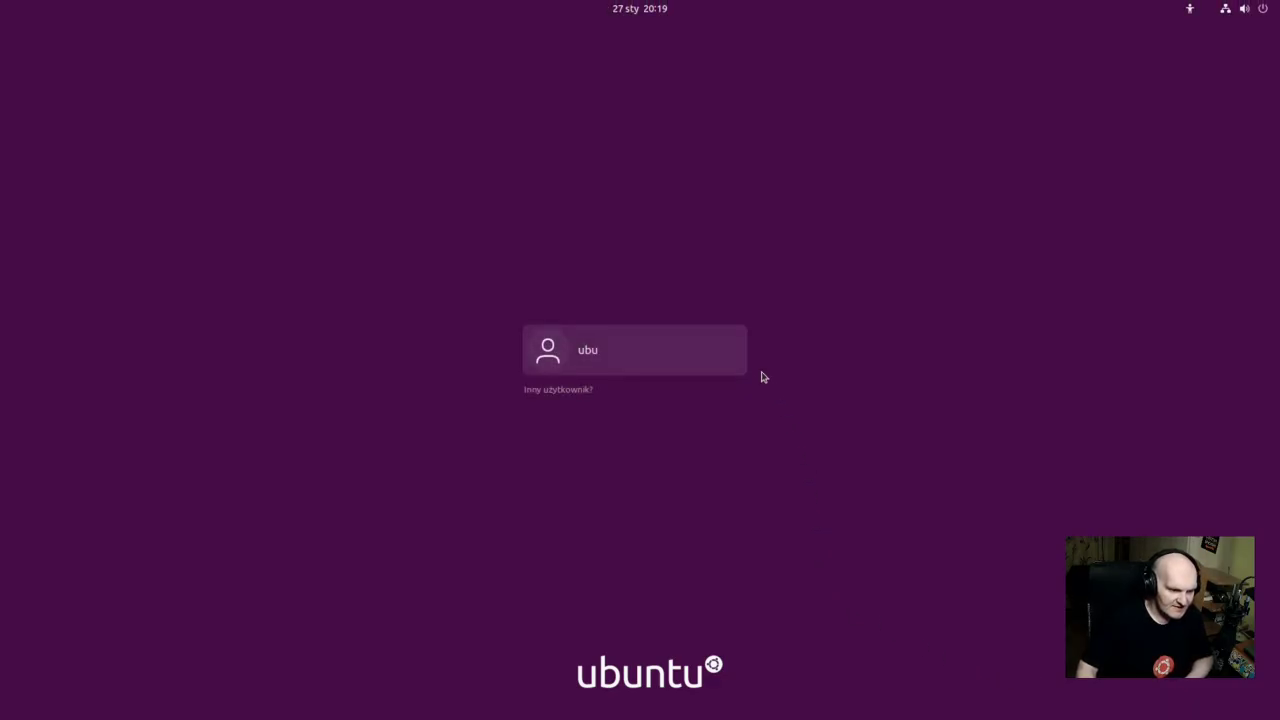
# Log back in to the user account with the Ubuntu on Xorg session, entering the account password.
pyautogui.click(726, 369)
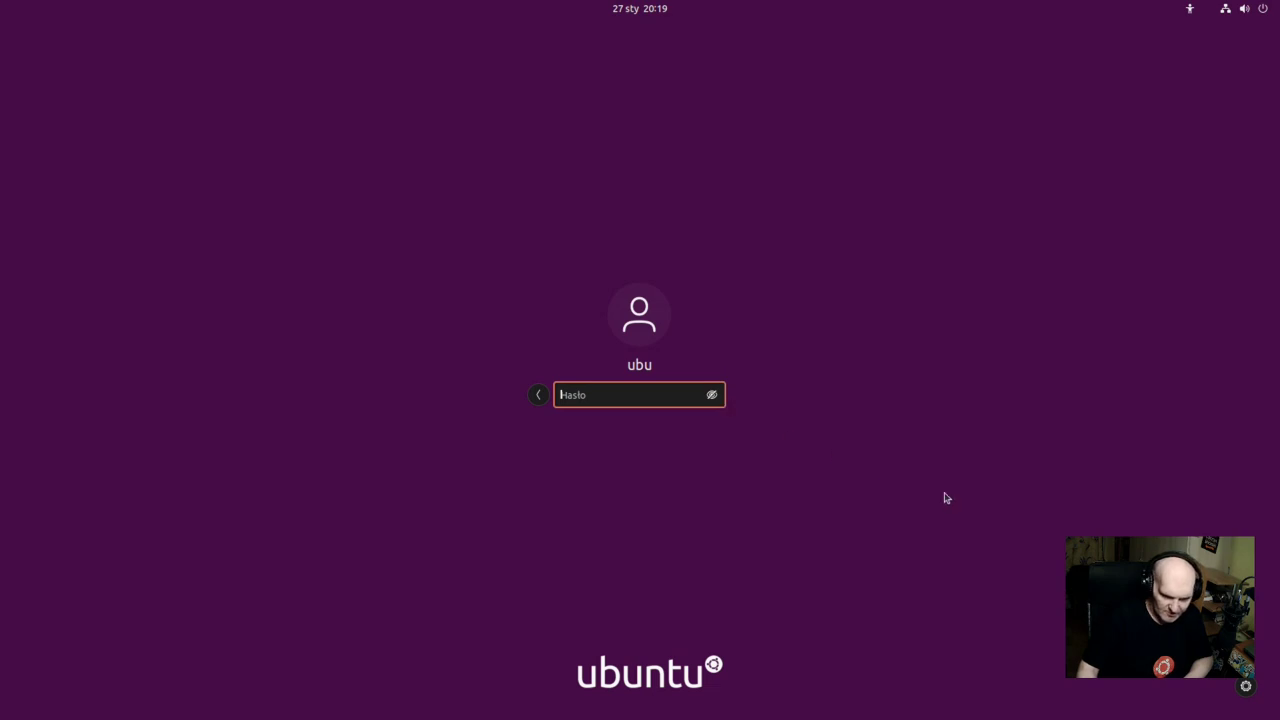
pyautogui.click(1247, 687)
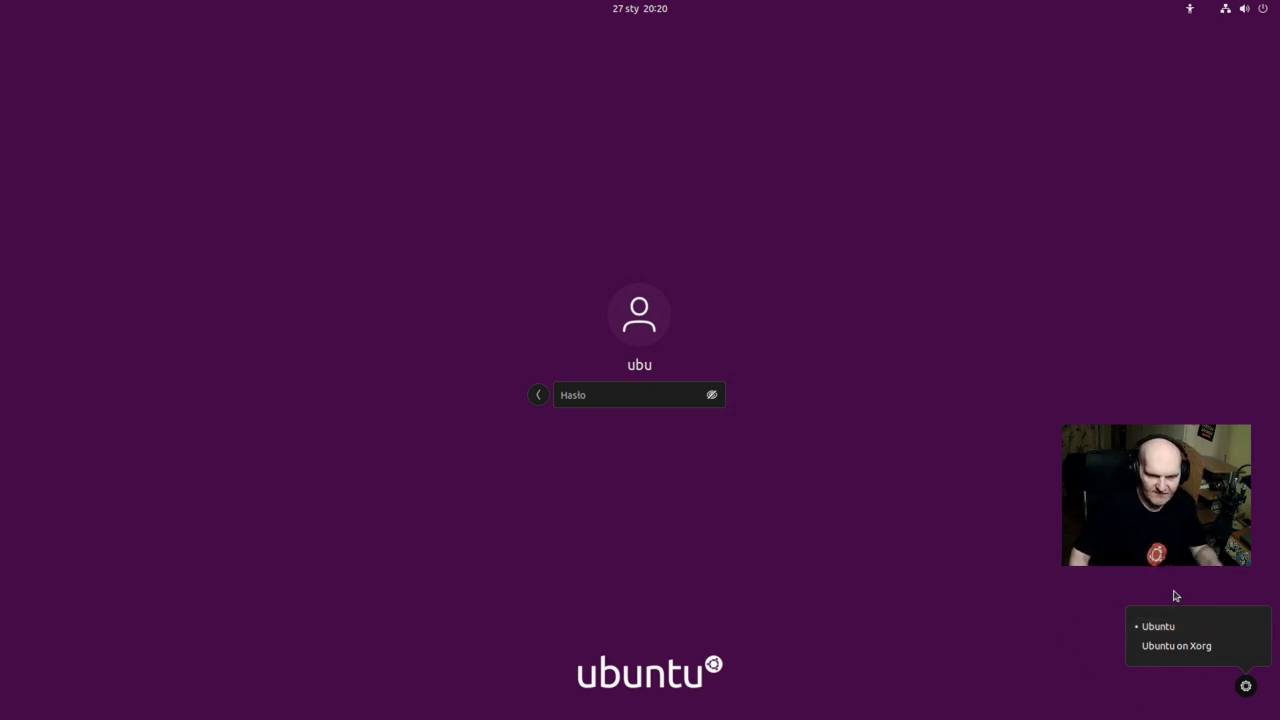
pyautogui.click(1215, 655)
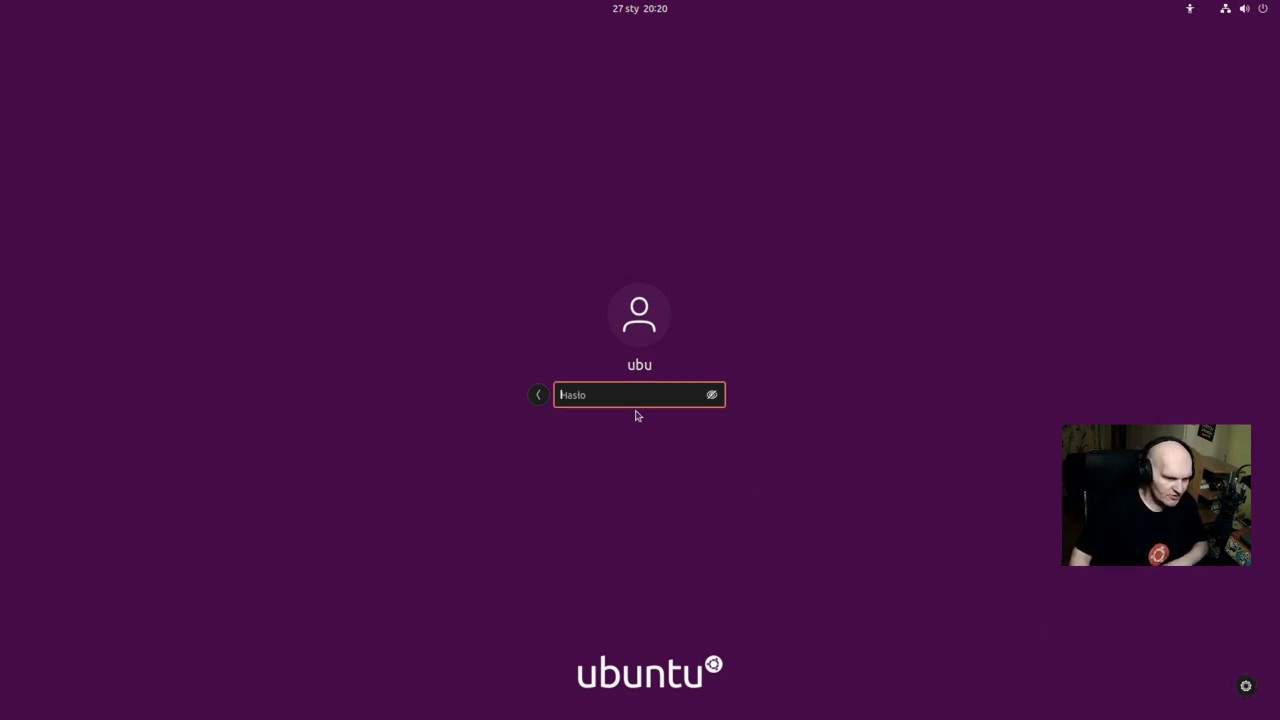
pyautogui.write('u')
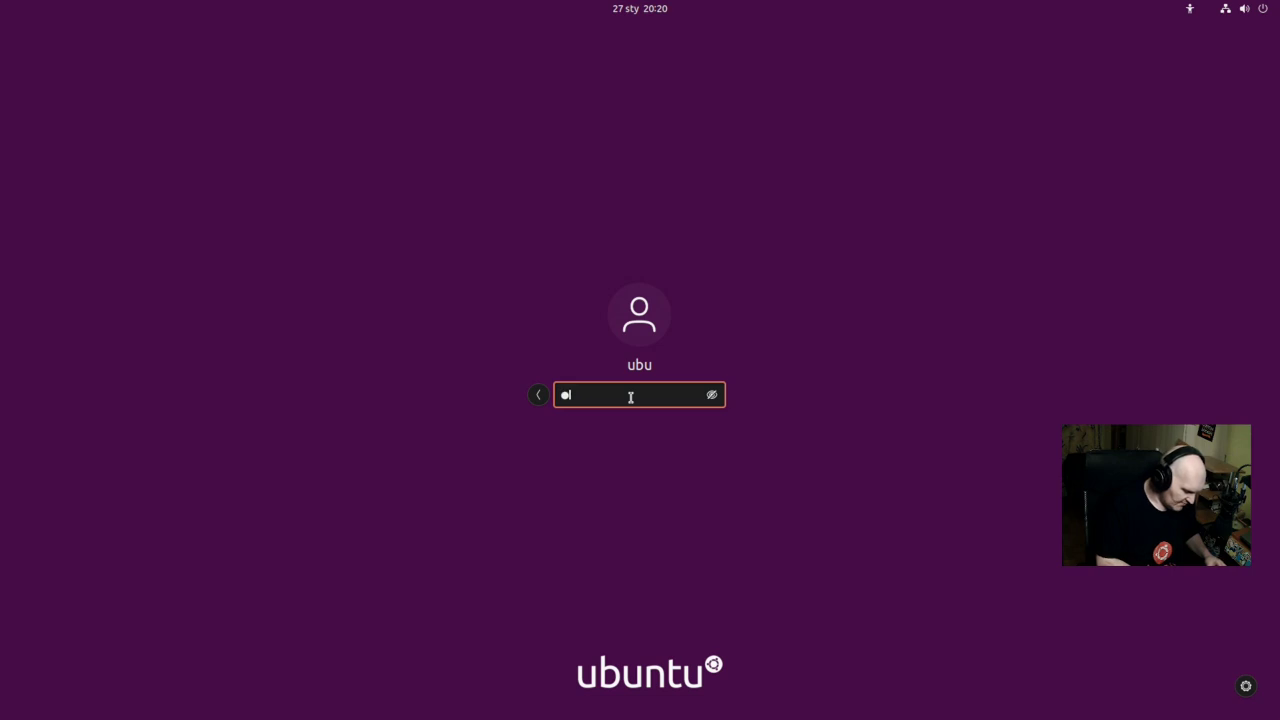
pyautogui.press('Return')
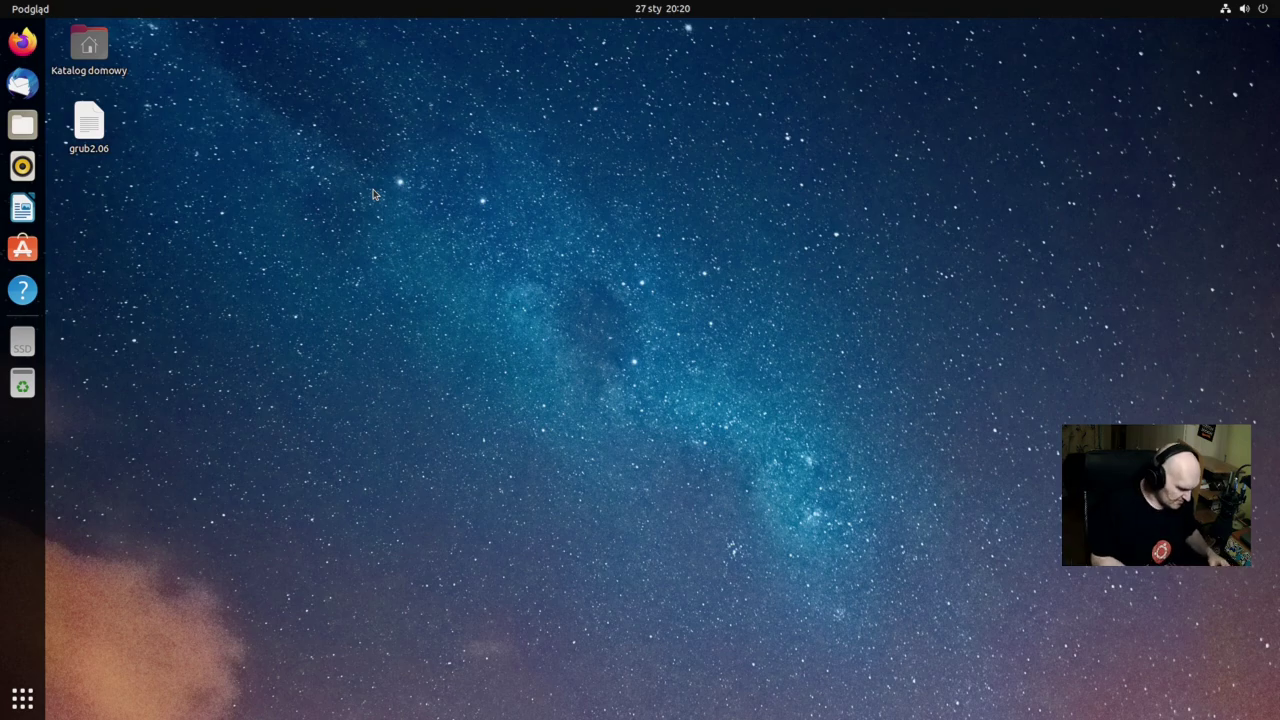
# Search the applications for NVIDIA and launch NVIDIA X Server Settings.
pyautogui.press('super')
pyautogui.write('nv')
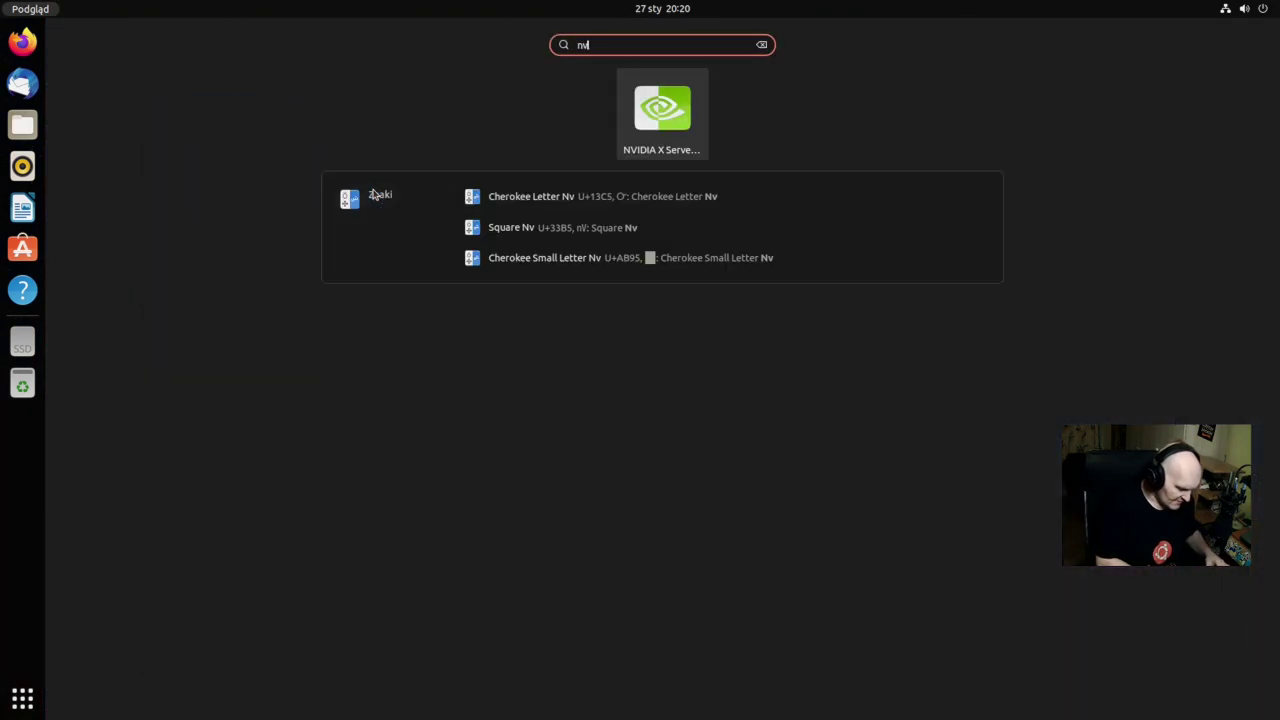
pyautogui.write('idi')
pyautogui.press('Return')
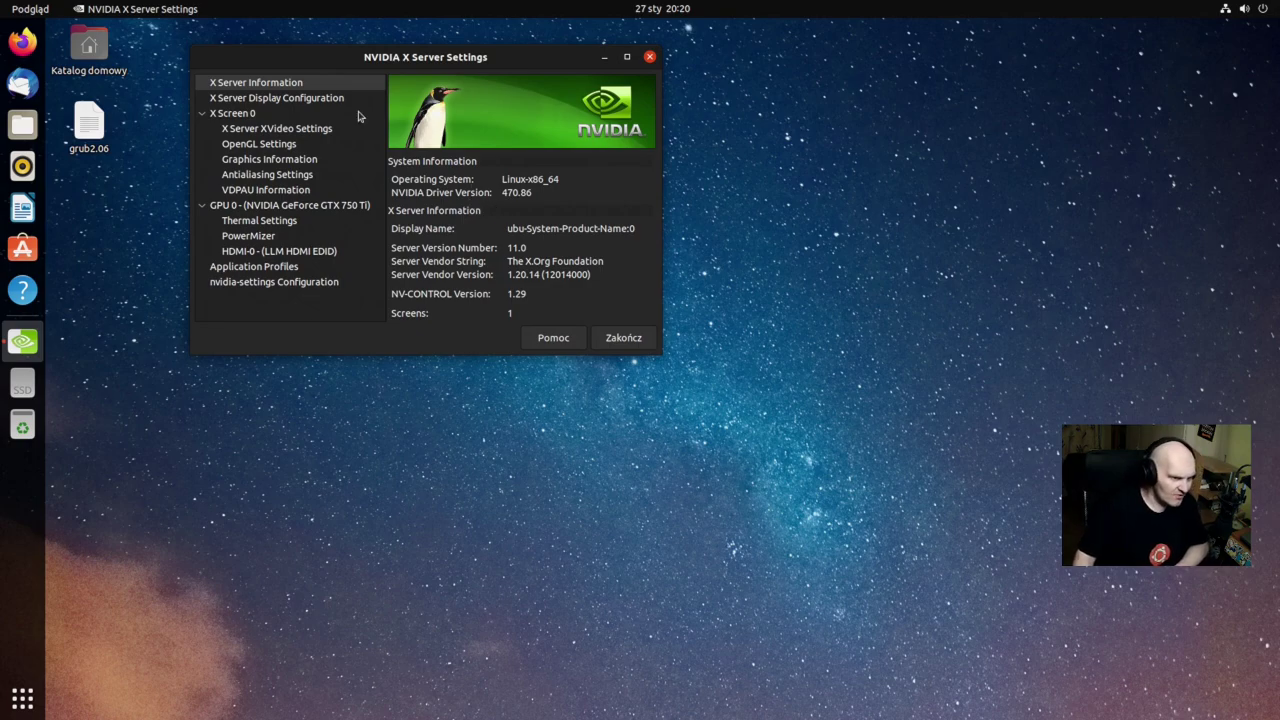
# Enable Force Full Composition Pipeline in the advanced X Server Display Configuration, apply it and keep the new mode.
pyautogui.click(270, 100)
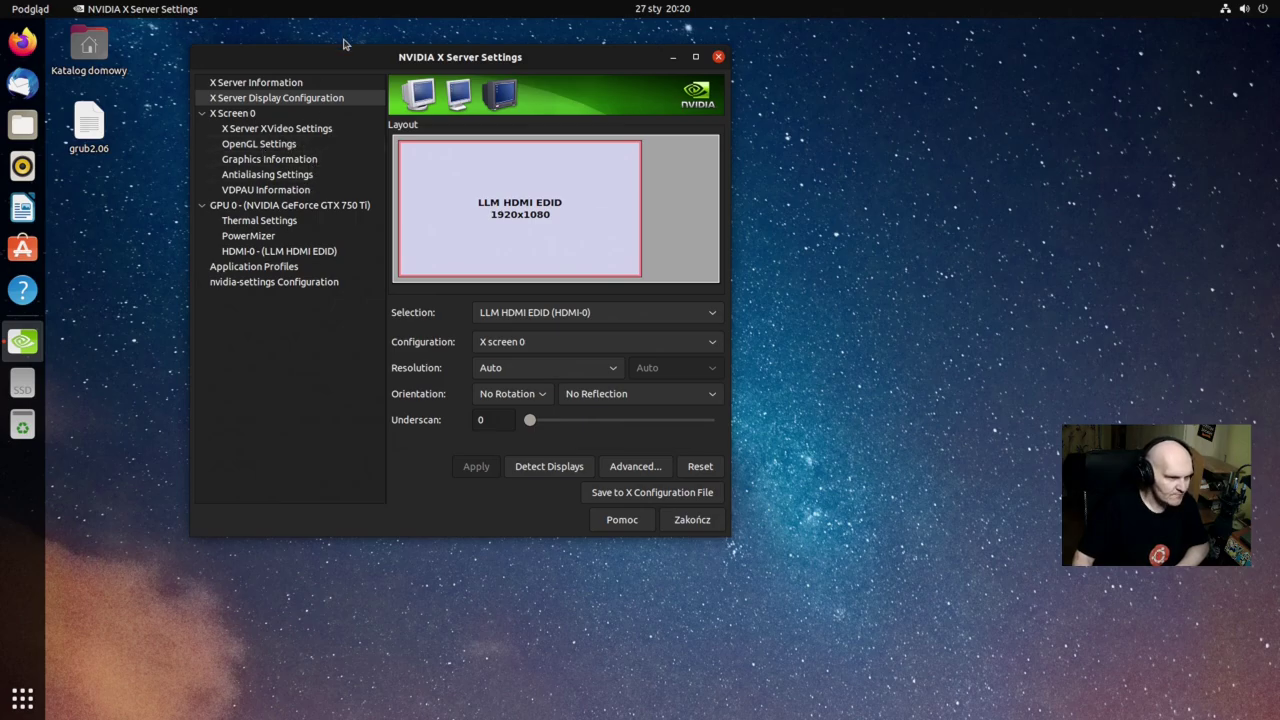
pyautogui.moveTo(346, 63); pyautogui.dragTo(444, 50)
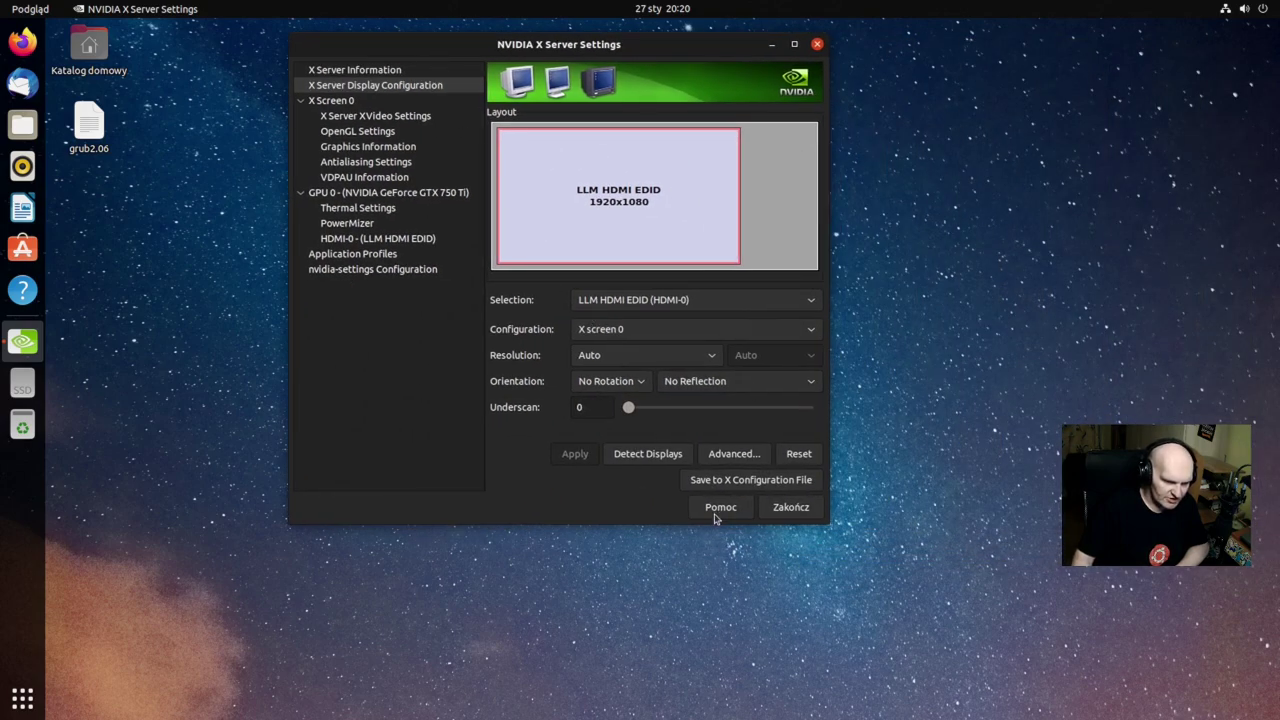
pyautogui.click(733, 454)
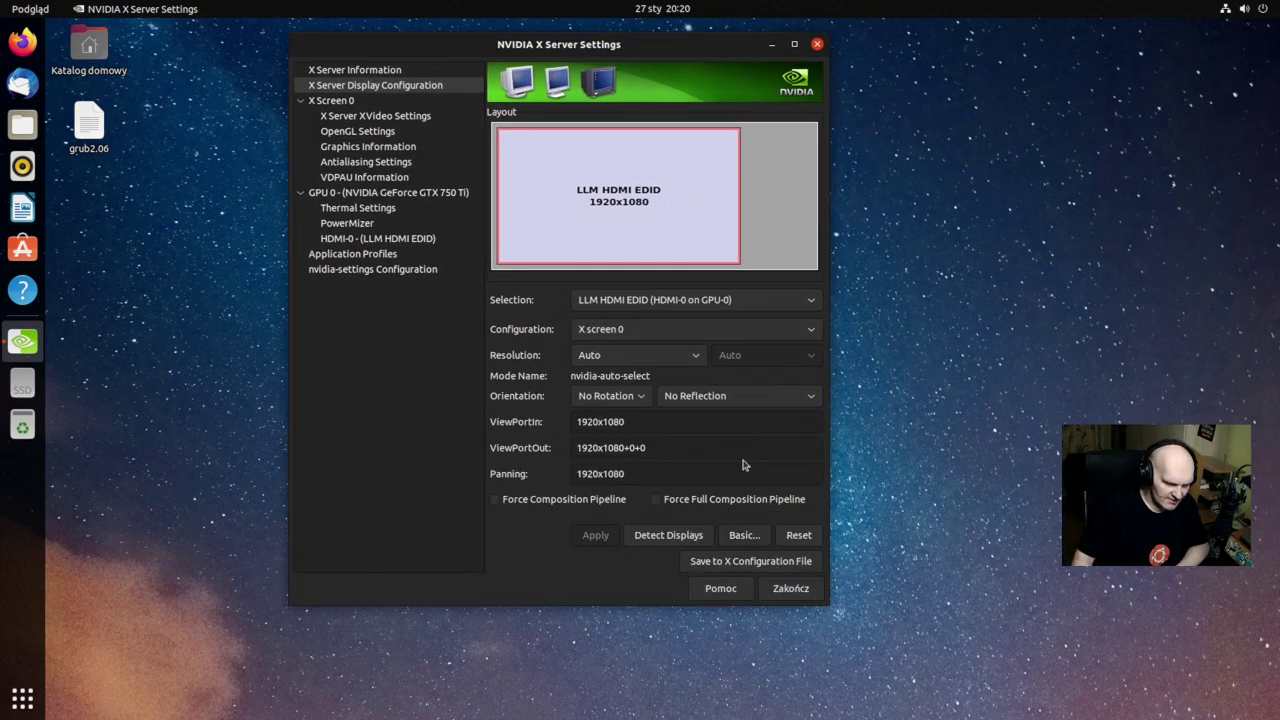
pyautogui.click(718, 503)
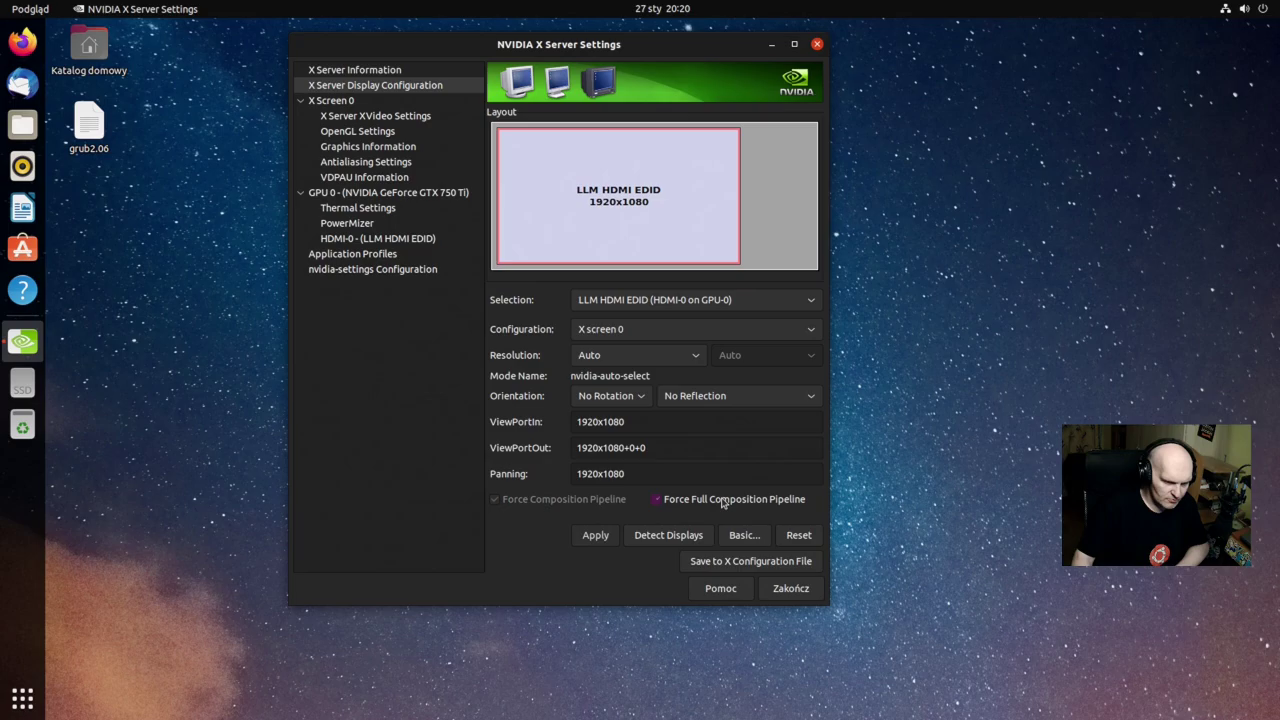
pyautogui.click(596, 535)
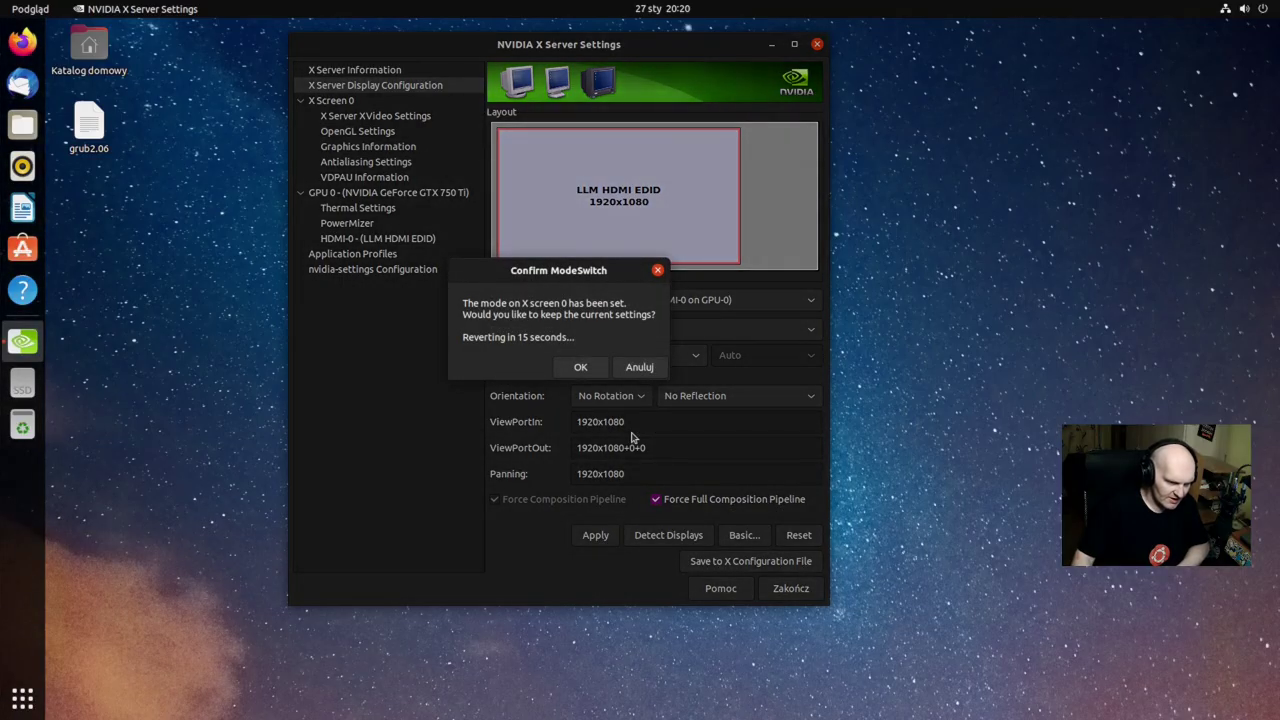
pyautogui.click(580, 370)
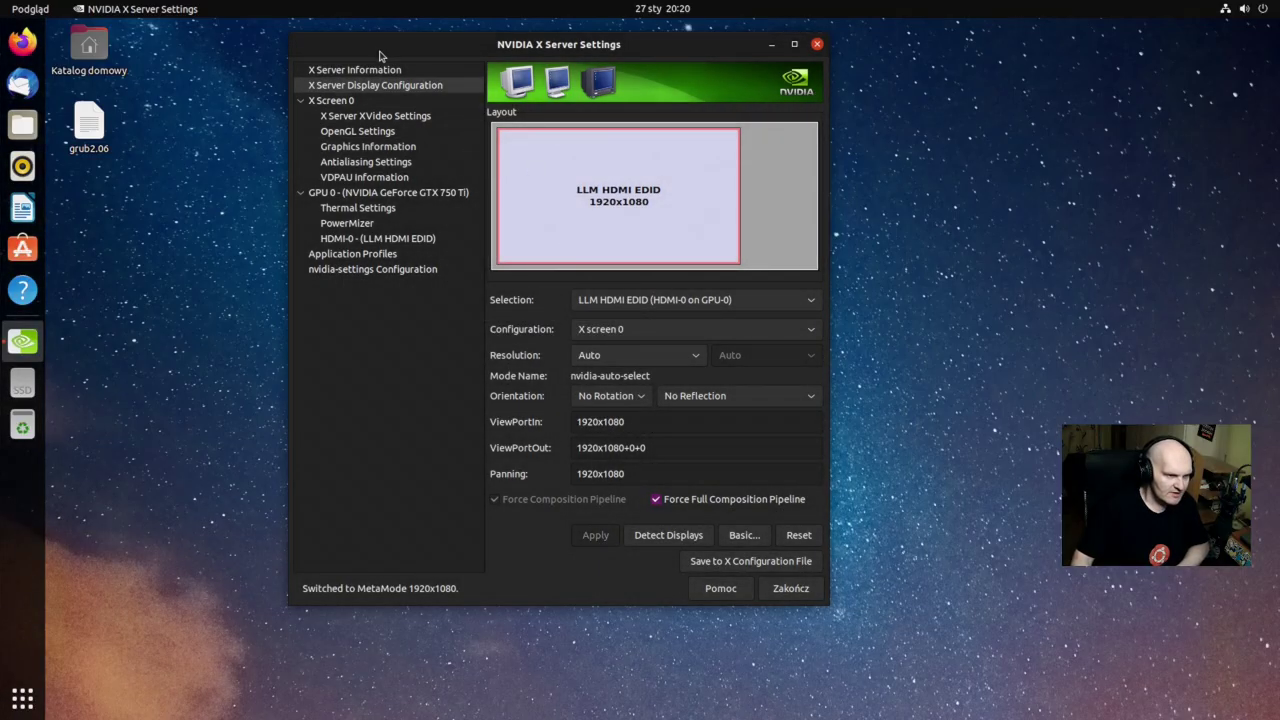
# Look through the XVideo, OpenGL, Graphics Information, GPU 0 and Thermal Settings pages, and quit NVIDIA X Server Settings despite pending changes.
pyautogui.moveTo(402, 44); pyautogui.dragTo(396, 84)
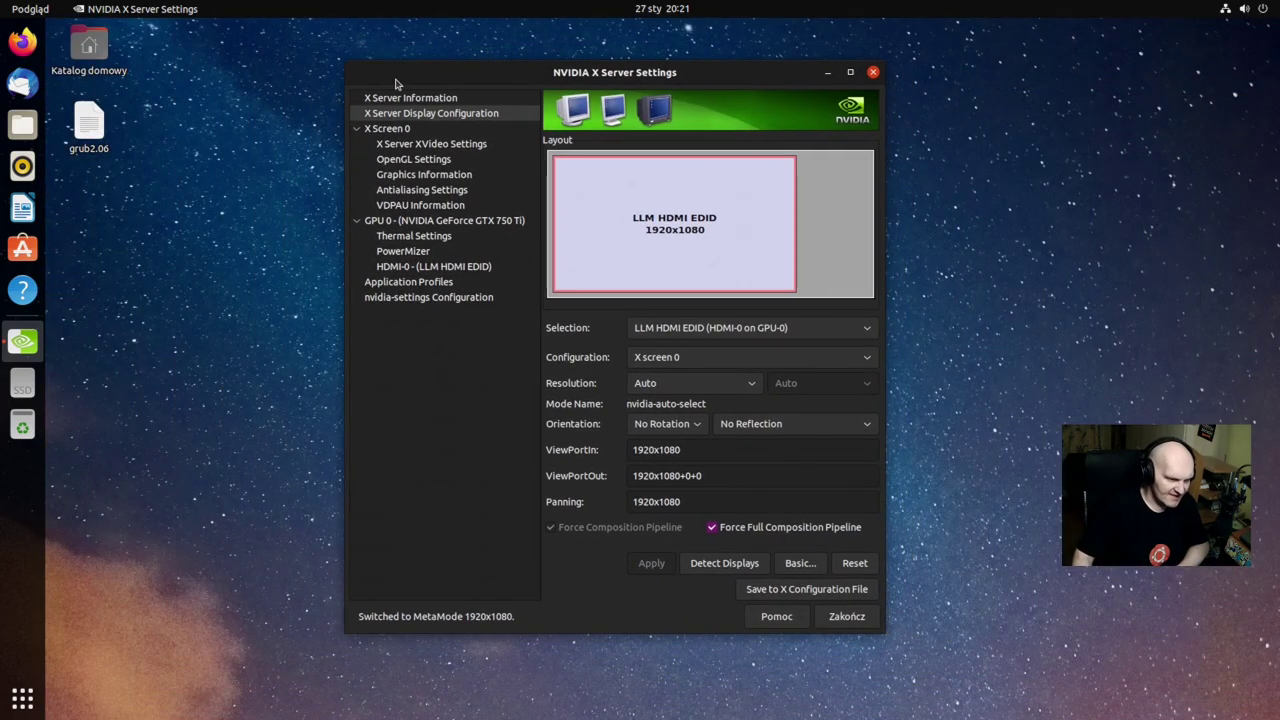
pyautogui.click(458, 146)
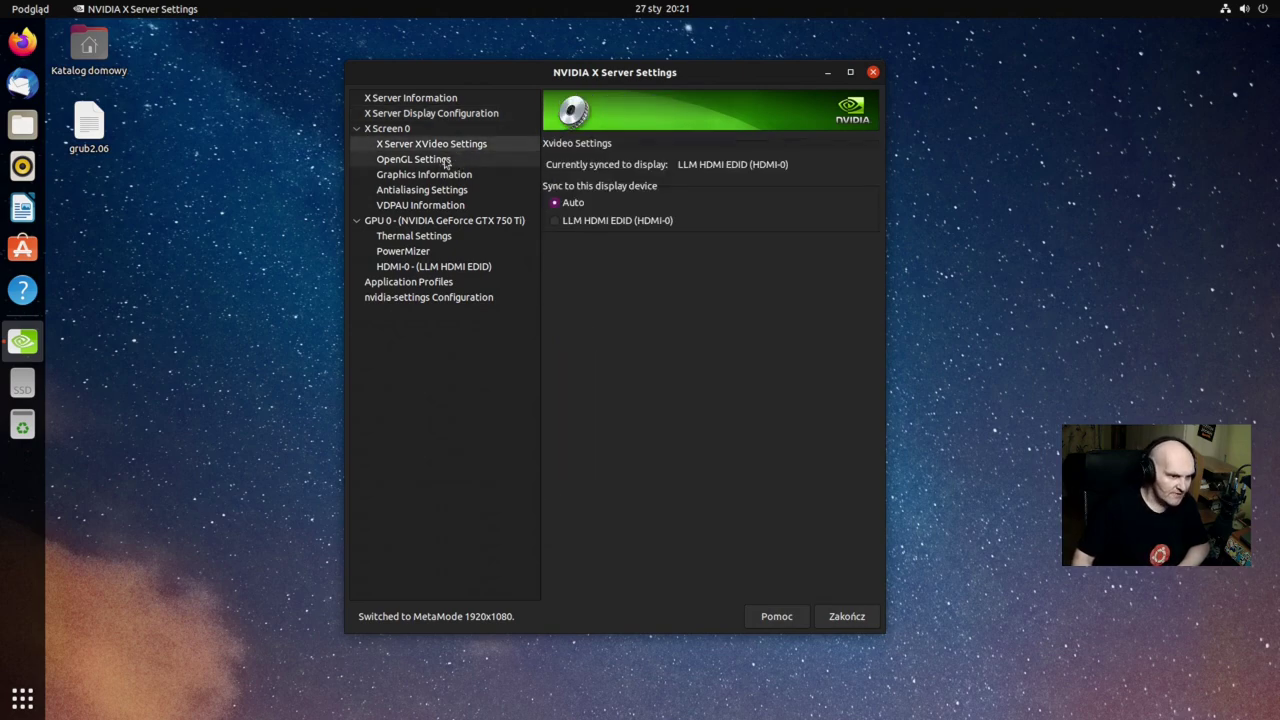
pyautogui.click(446, 162)
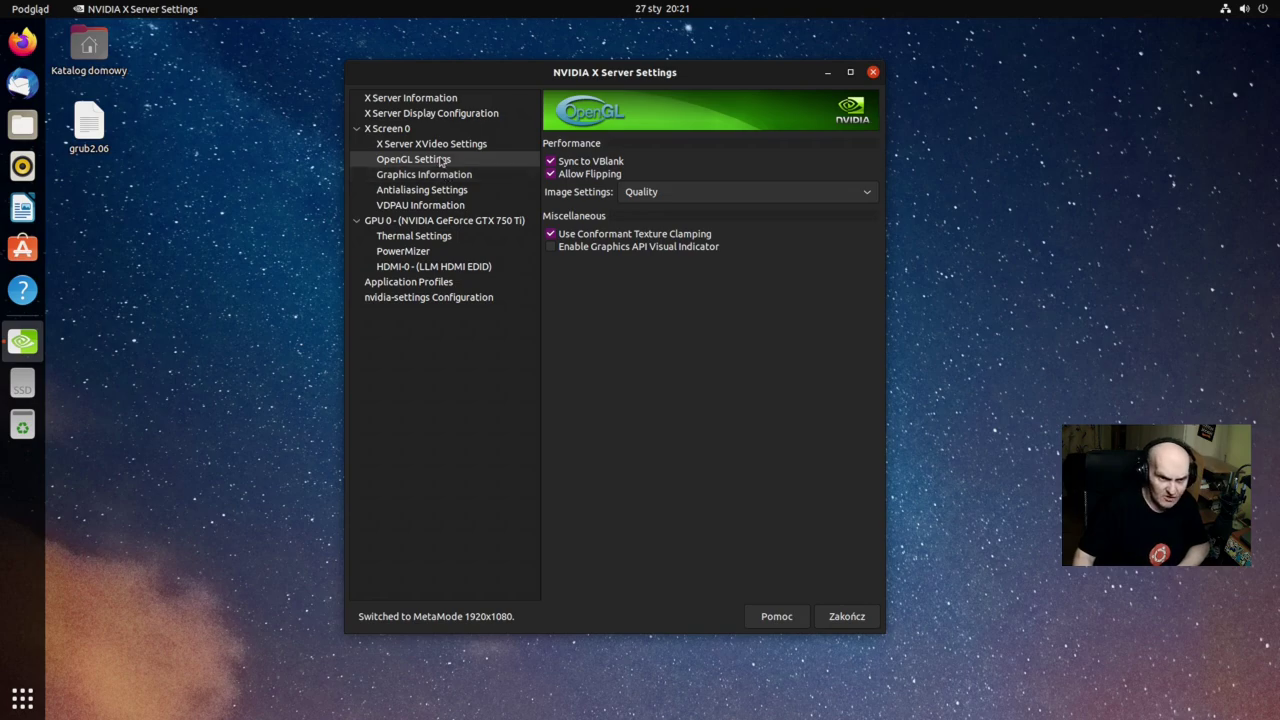
pyautogui.click(420, 177)
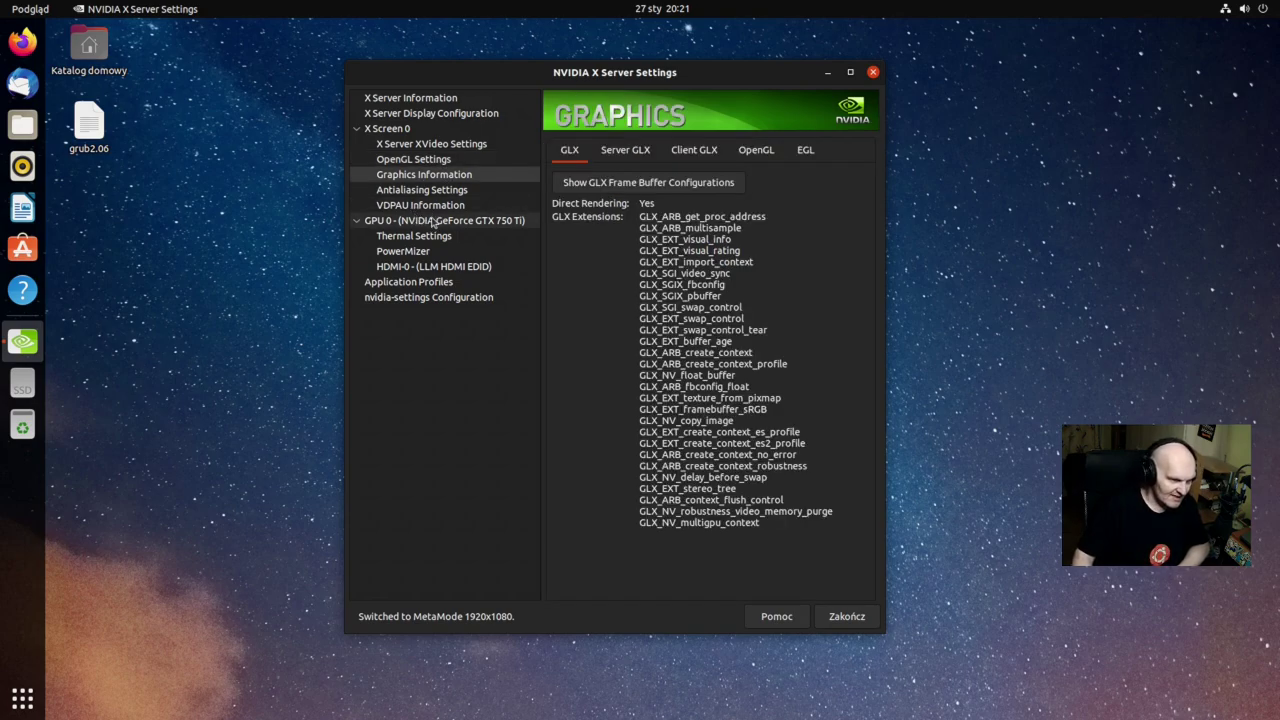
pyautogui.click(434, 222)
pyautogui.click(422, 238)
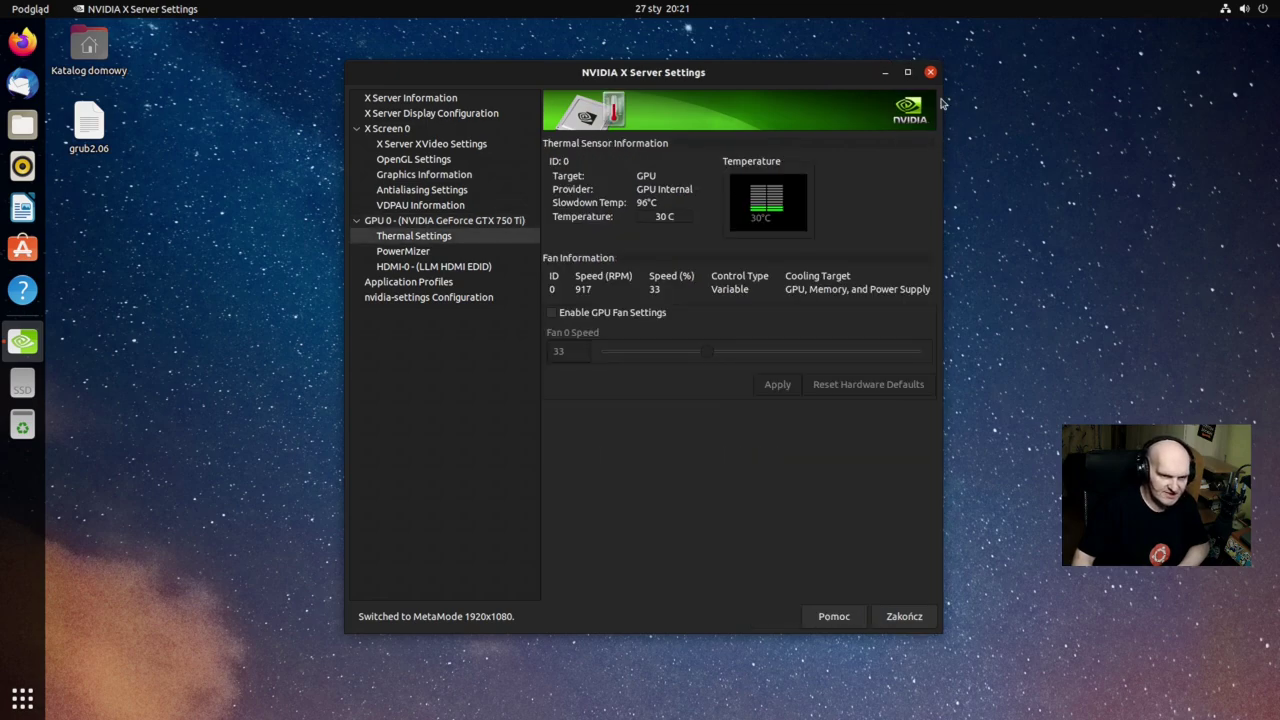
pyautogui.click(931, 73)
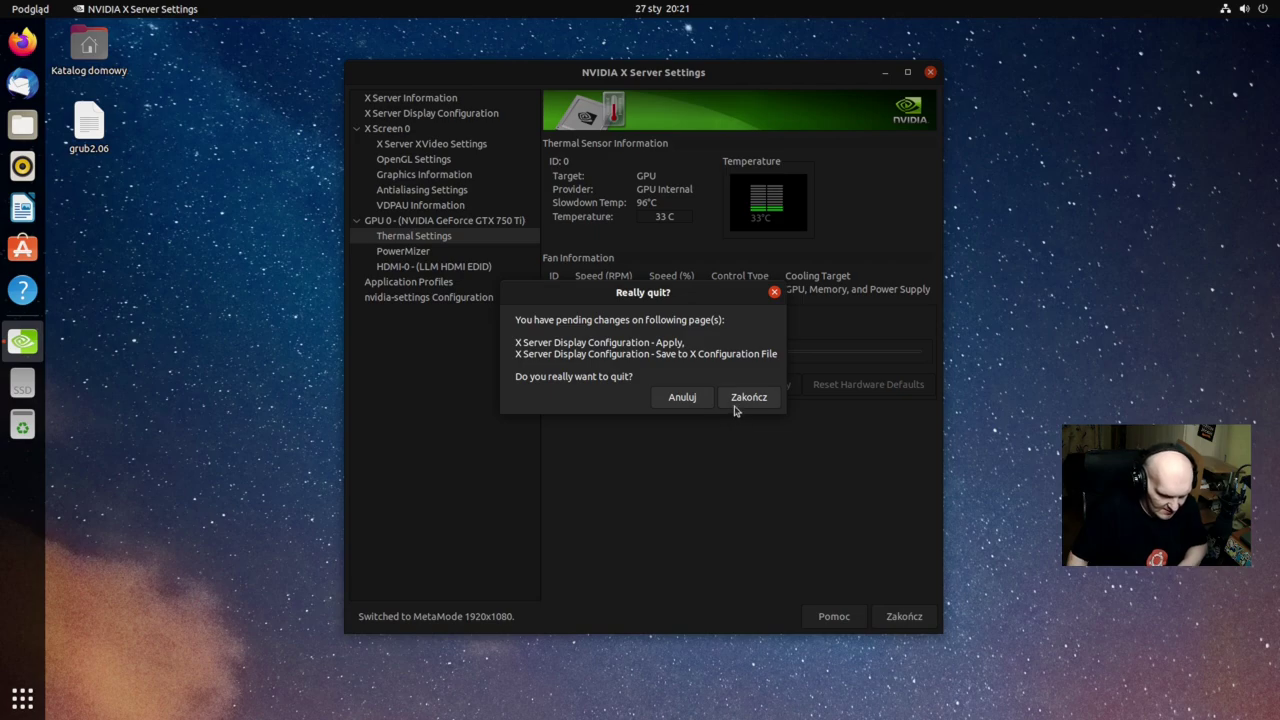
pyautogui.click(735, 401)
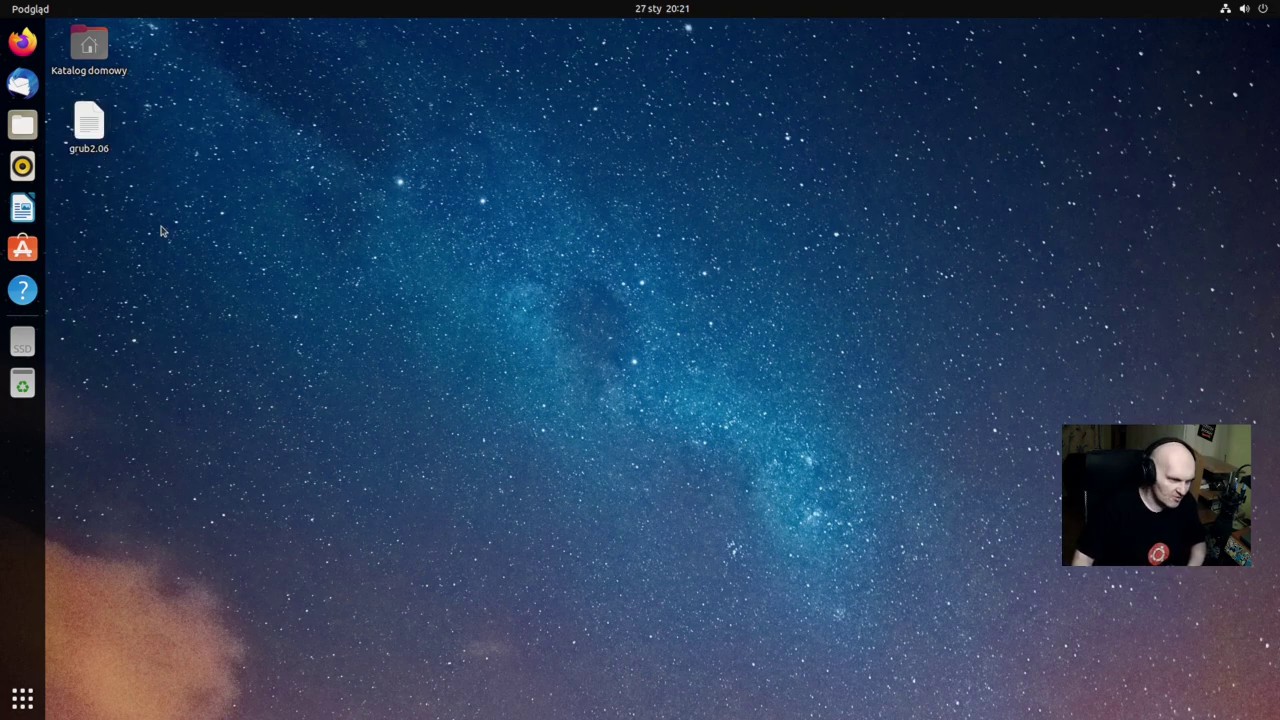
# Browse both pages of the application grid and the workspace overview, and switch to the second workspace.
pyautogui.click(22, 698)
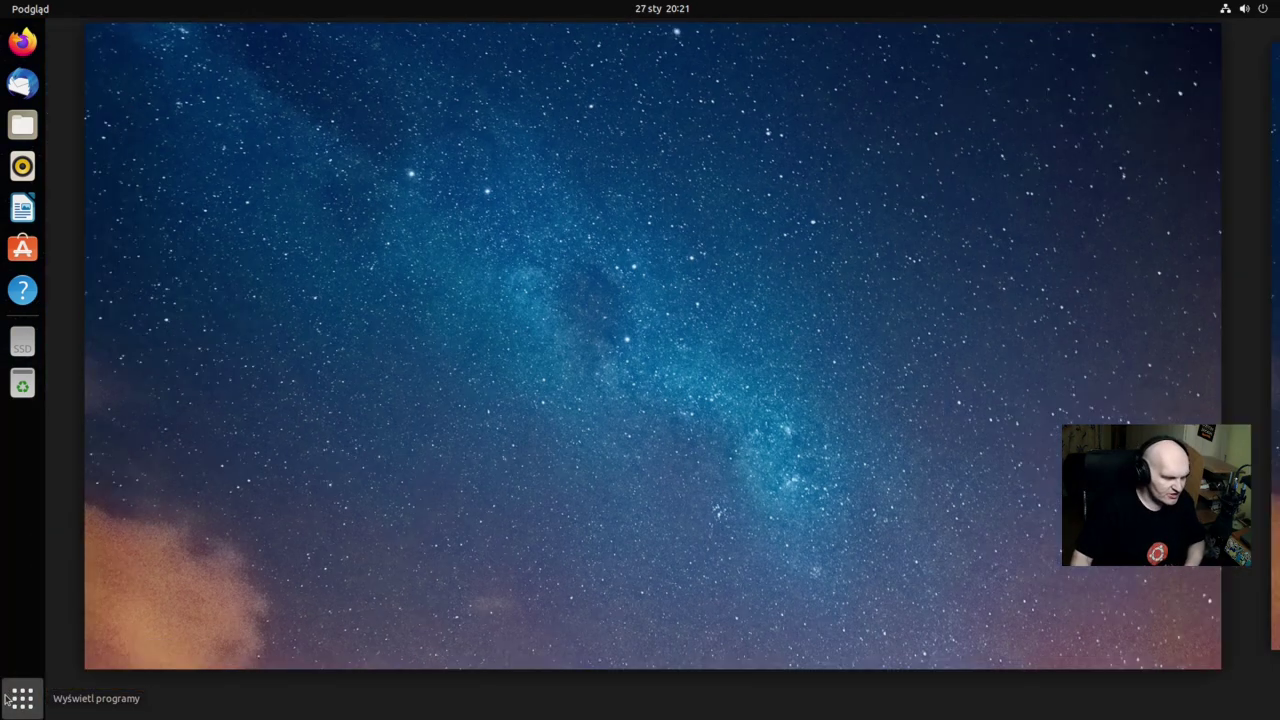
pyautogui.scroll(-1, 346, 446)
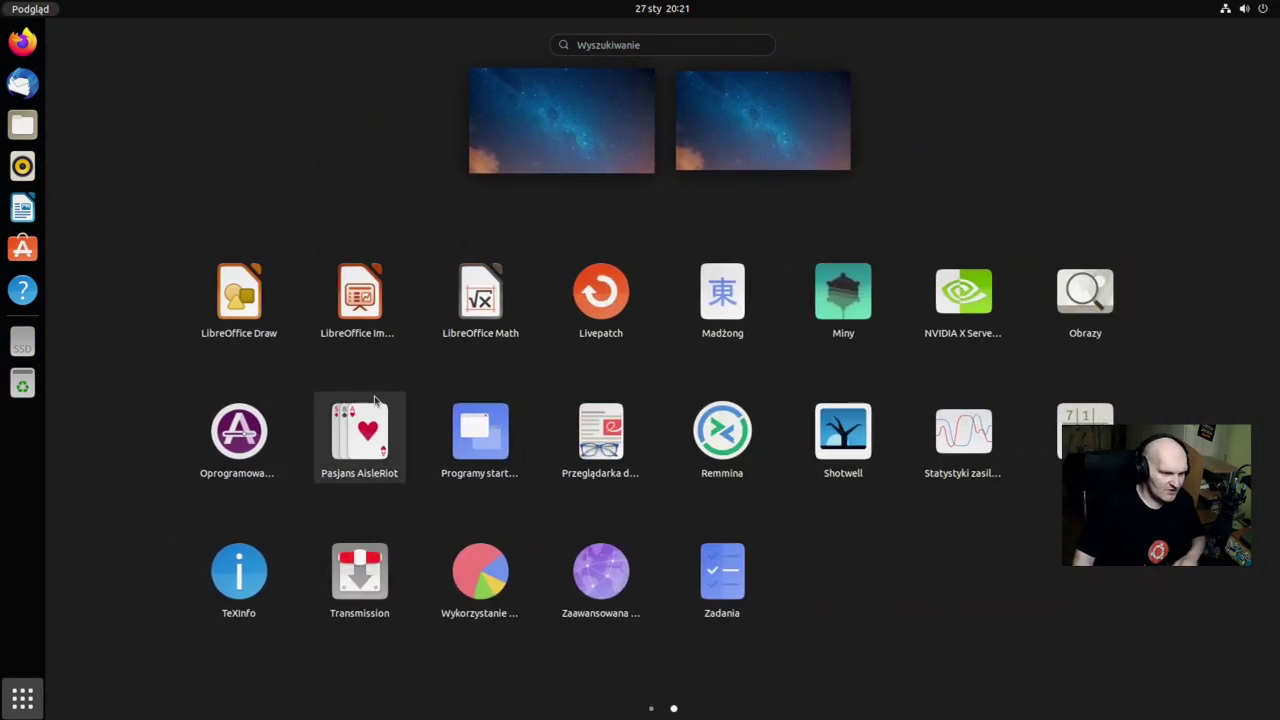
pyautogui.scroll(1, 408, 357)
pyautogui.scroll(-1, 403, 543)
pyautogui.scroll(1, 380, 507)
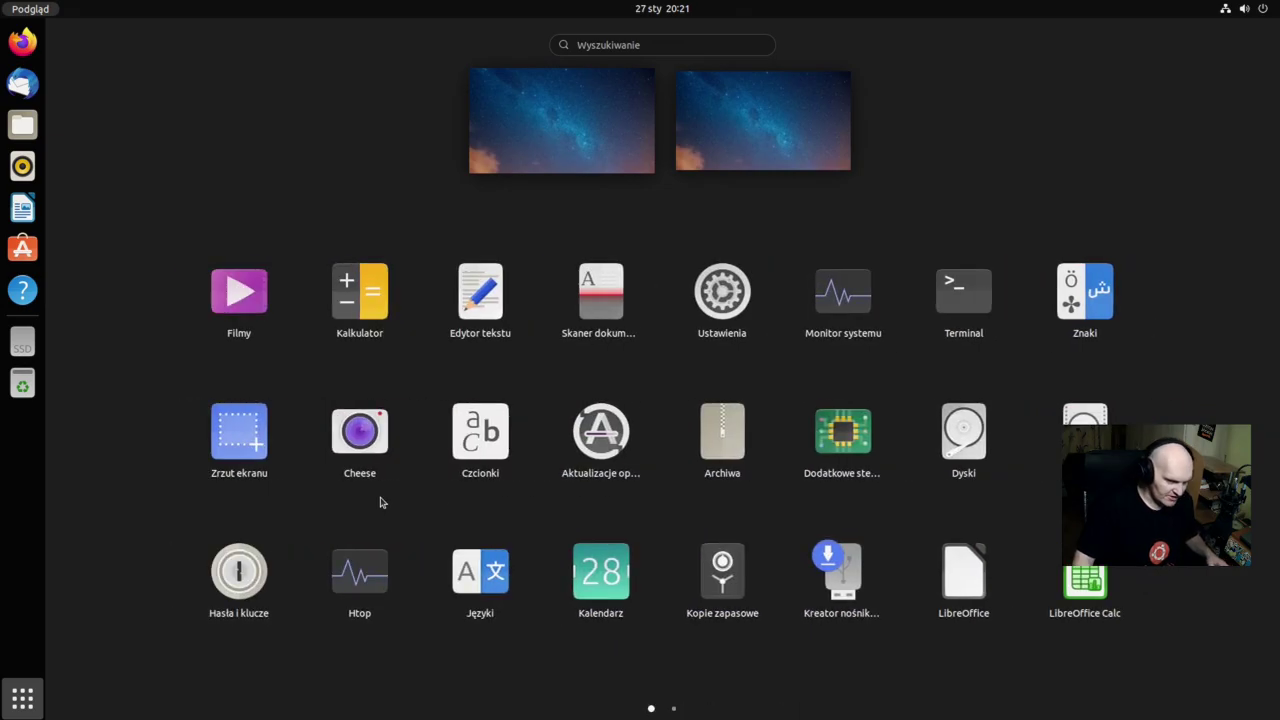
pyautogui.press('super')
pyautogui.press('super')
pyautogui.scroll(1, 418, 456)
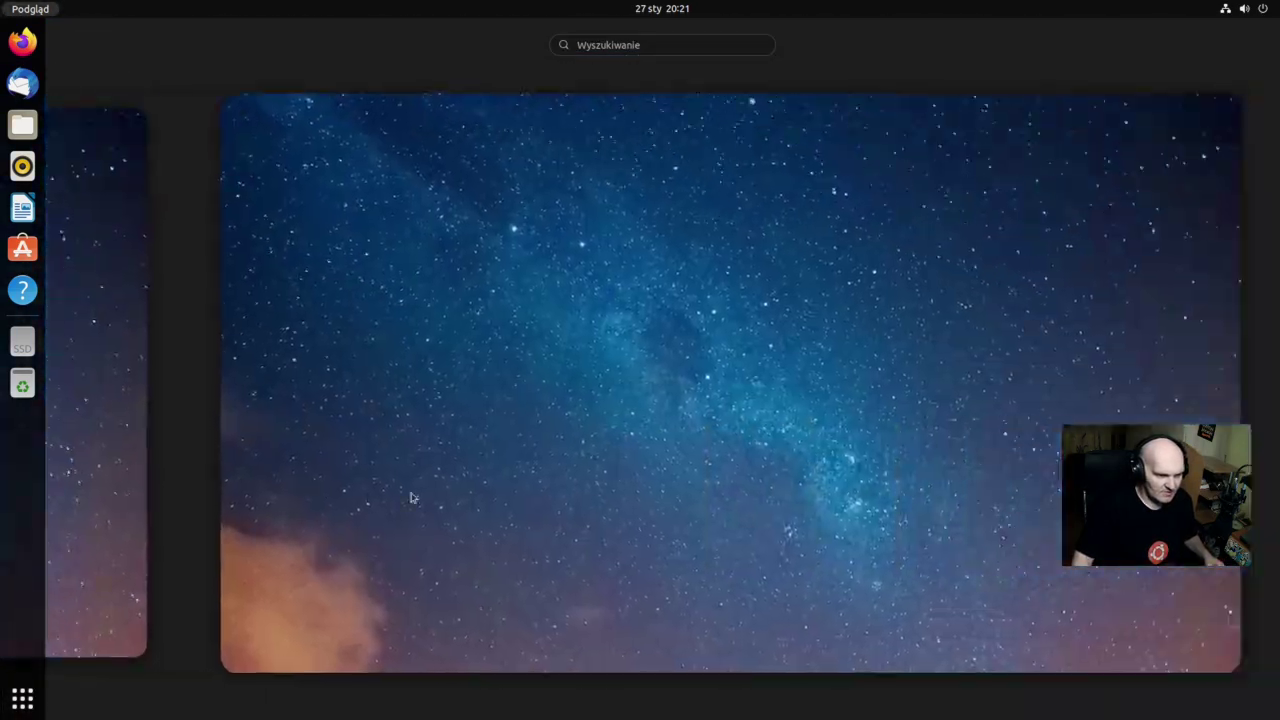
pyautogui.scroll(-1, 380, 430)
pyautogui.click(333, 528)
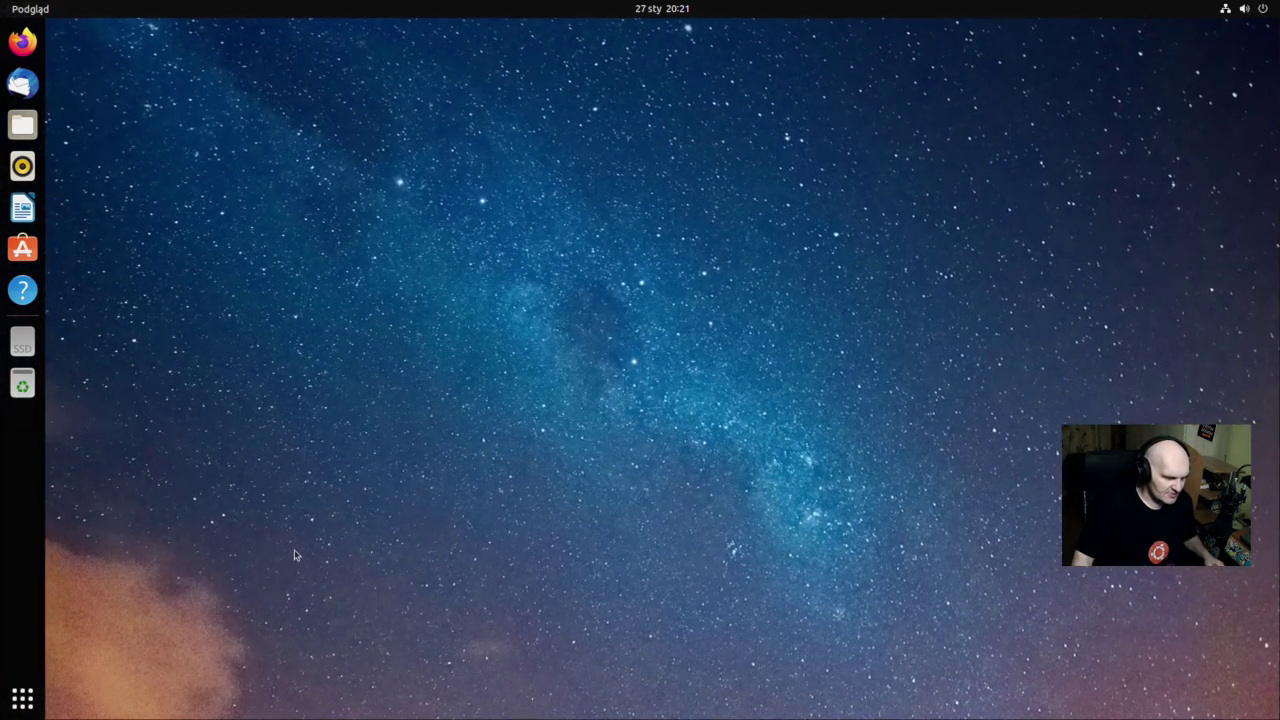
# Launch the Calculator from the application grid, view its About information, and close it.
pyautogui.click(22, 698)
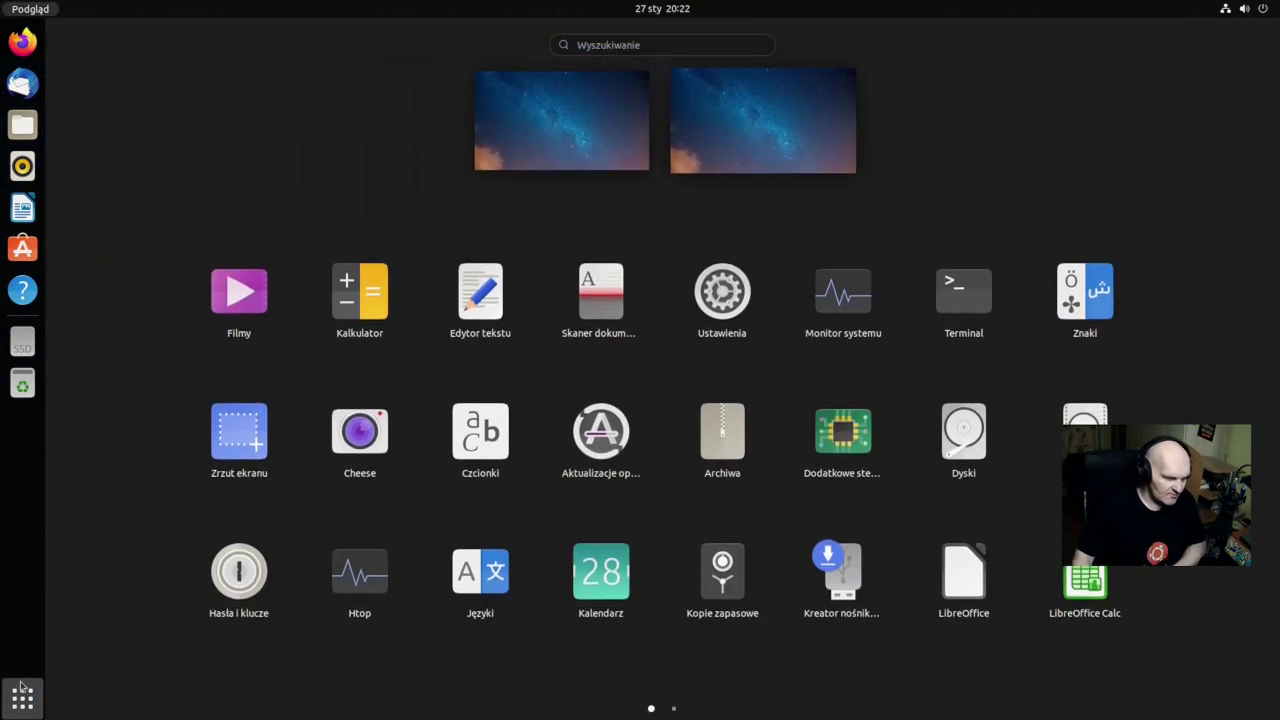
pyautogui.click(336, 316)
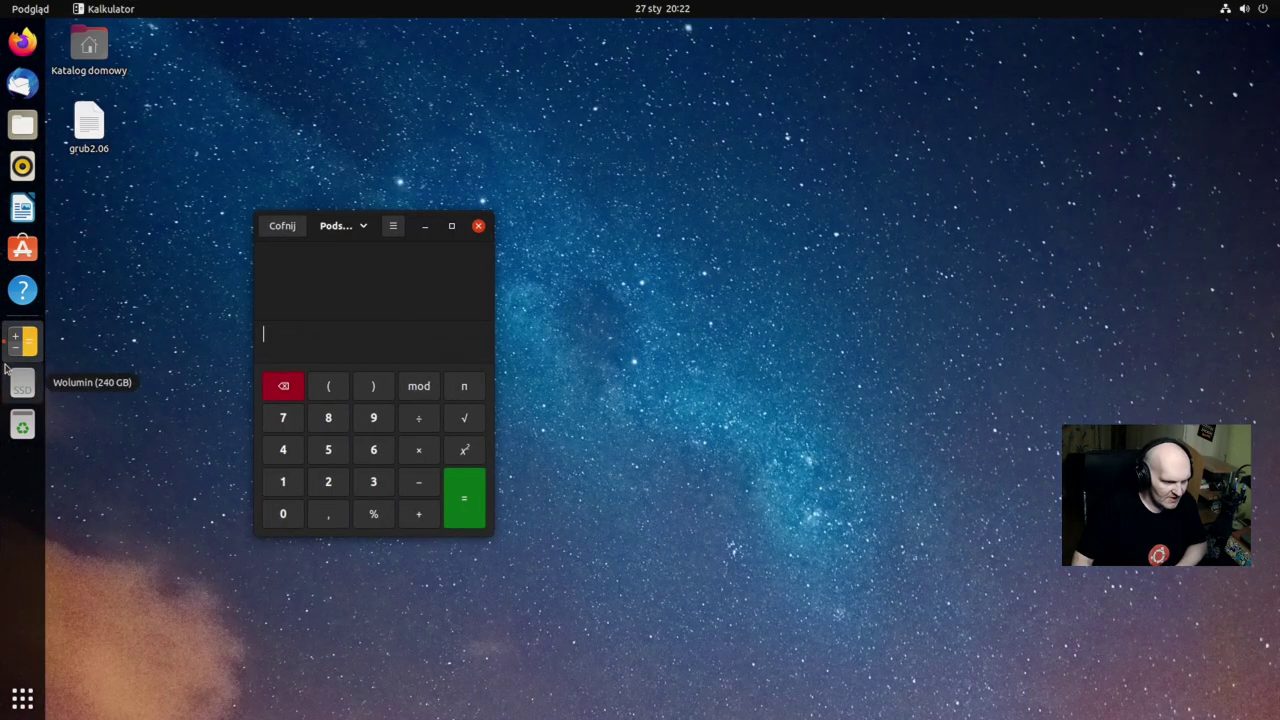
pyautogui.click(392, 226)
pyautogui.click(356, 432)
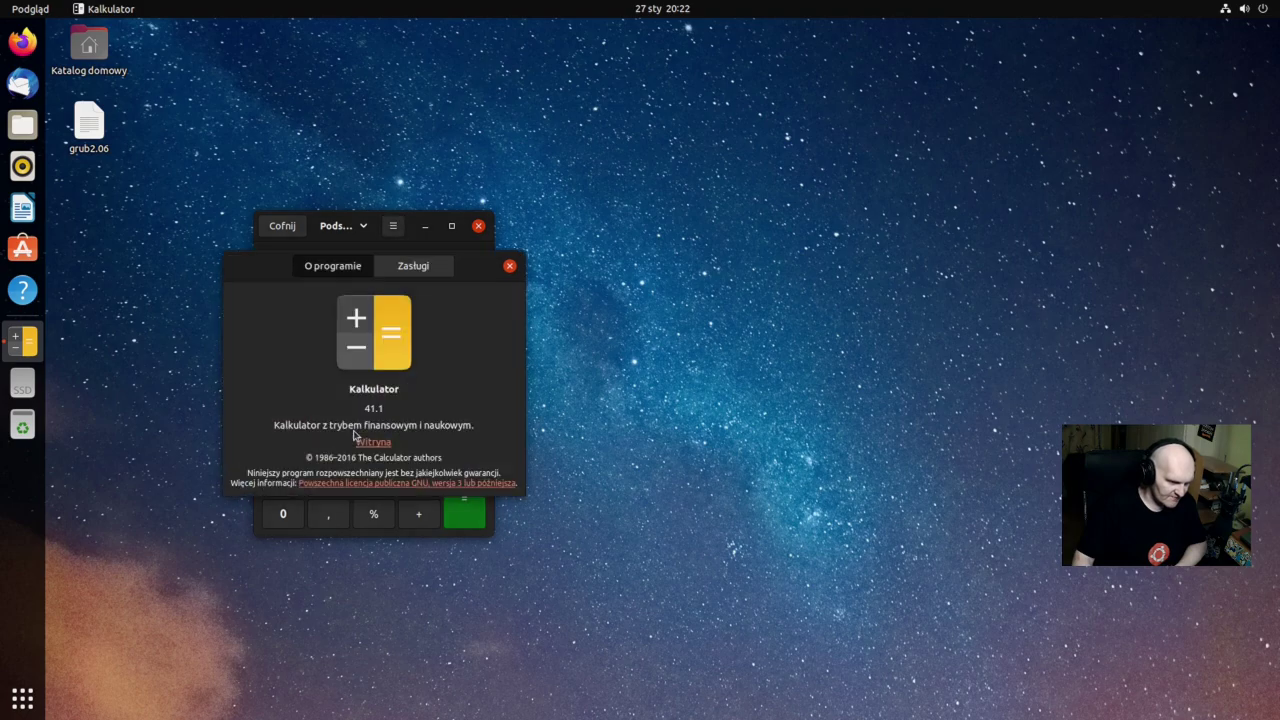
pyautogui.click(509, 267)
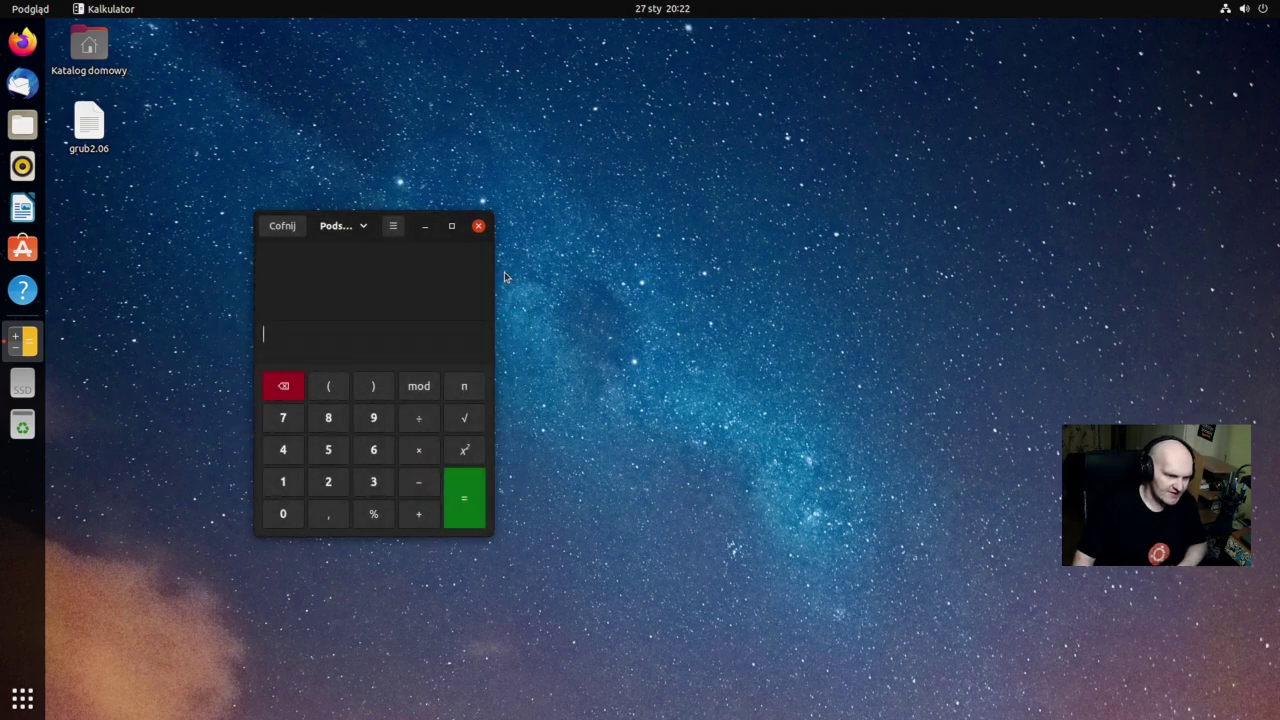
pyautogui.click(479, 226)
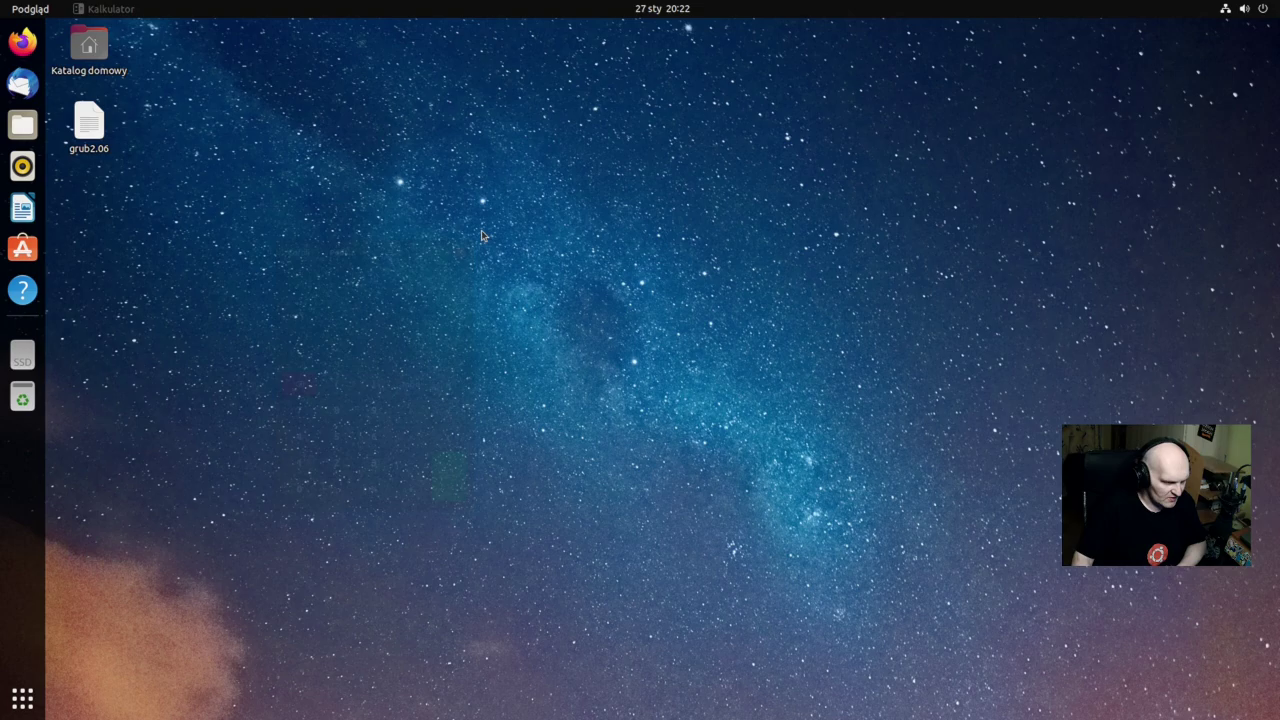
# Open System Monitor, review the resources and the processes sorted by processor usage, and close it.
pyautogui.click(30, 698)
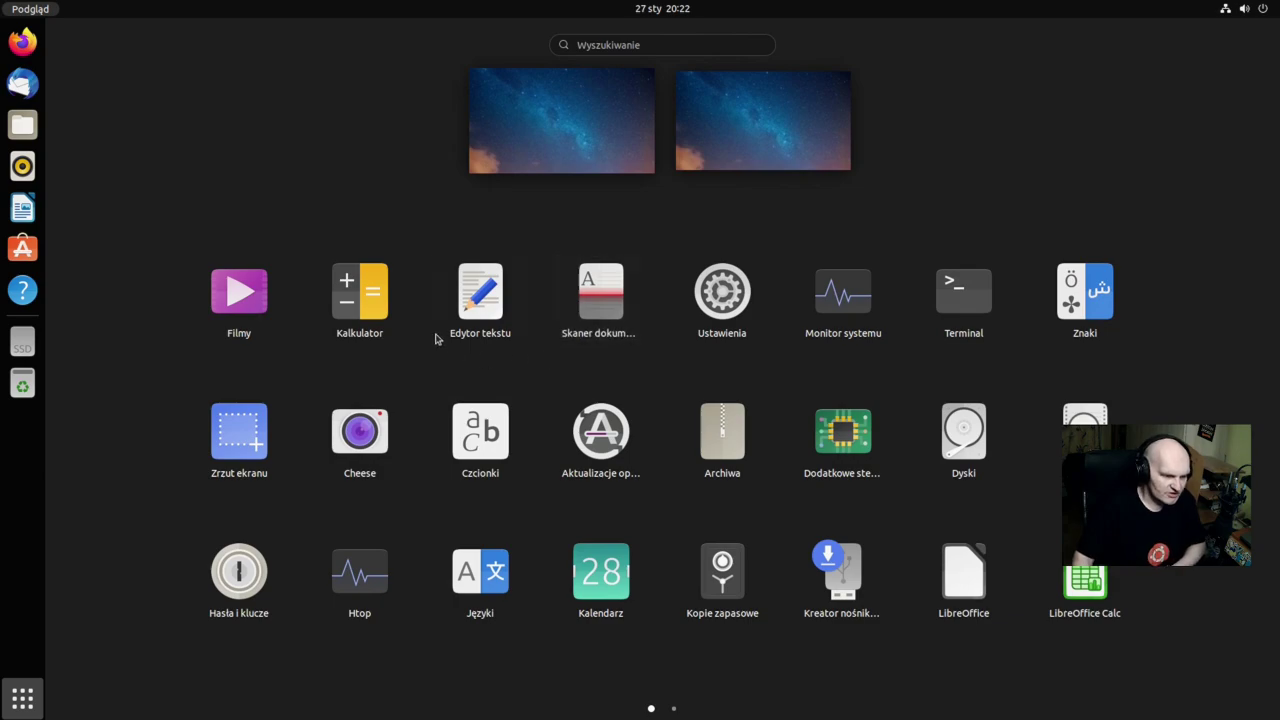
pyautogui.click(858, 296)
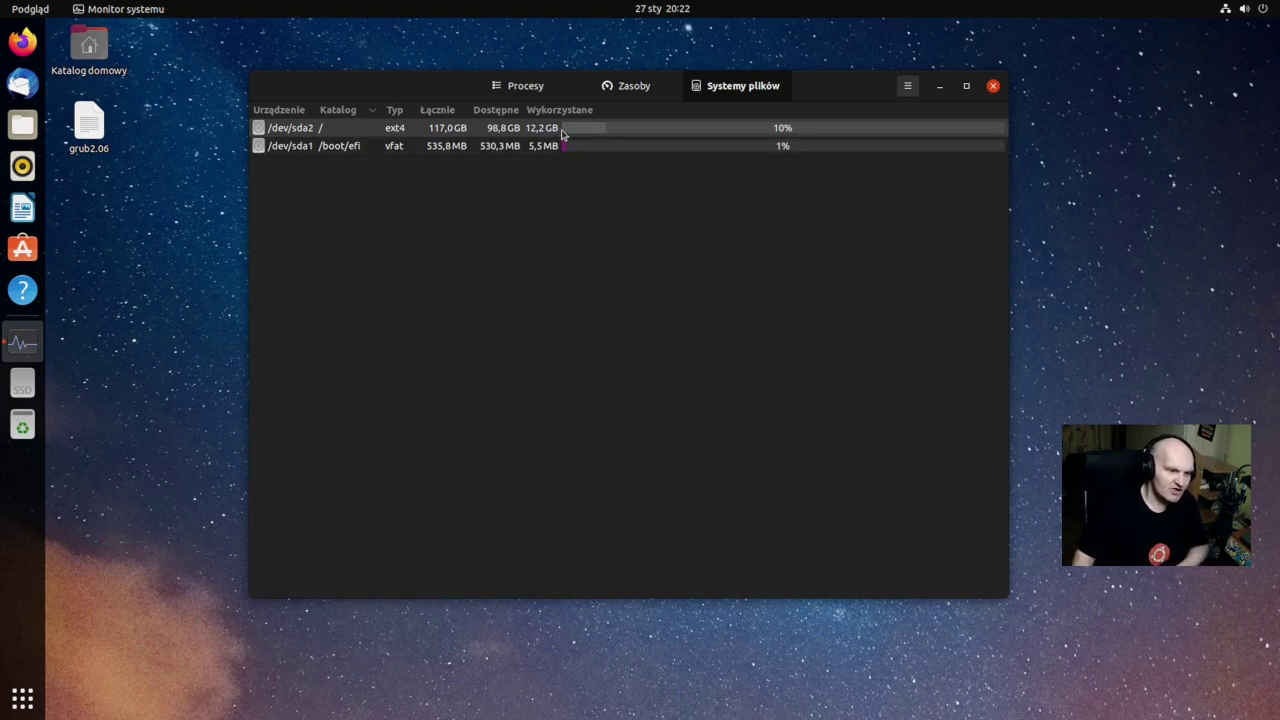
pyautogui.click(646, 96)
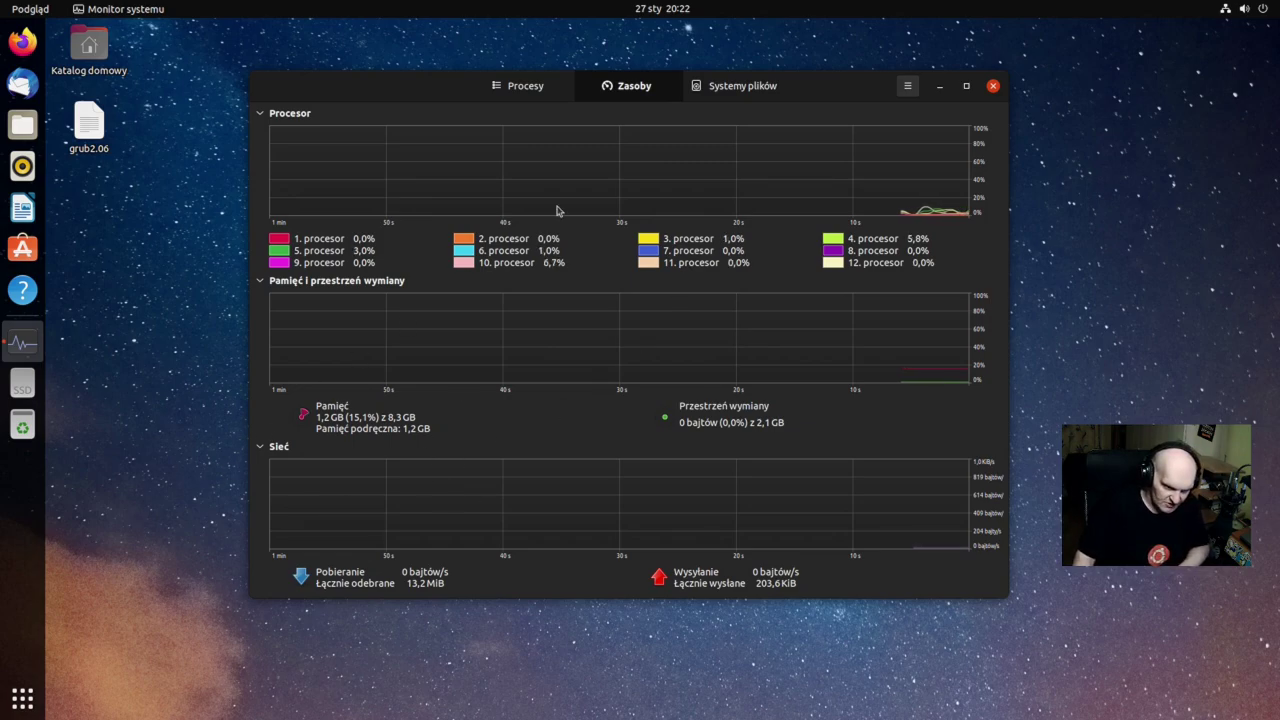
pyautogui.click(510, 88)
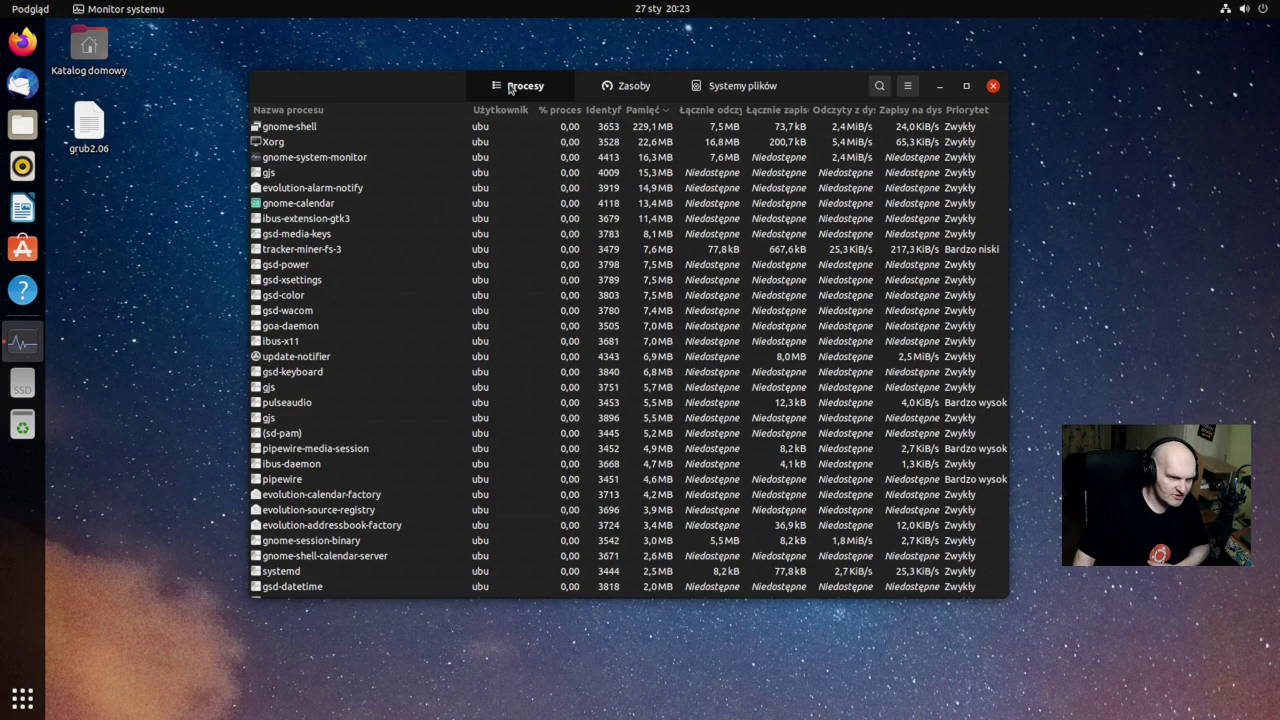
pyautogui.click(578, 112)
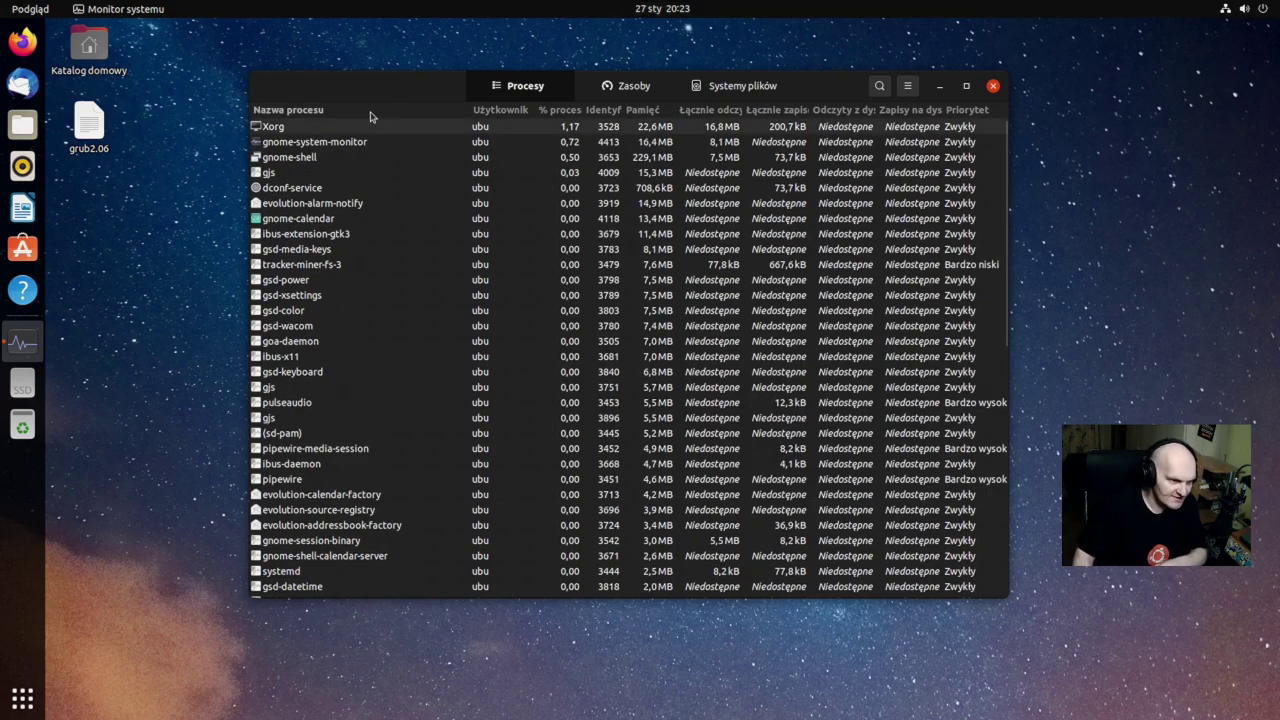
pyautogui.moveTo(368, 98); pyautogui.dragTo(304, 107)
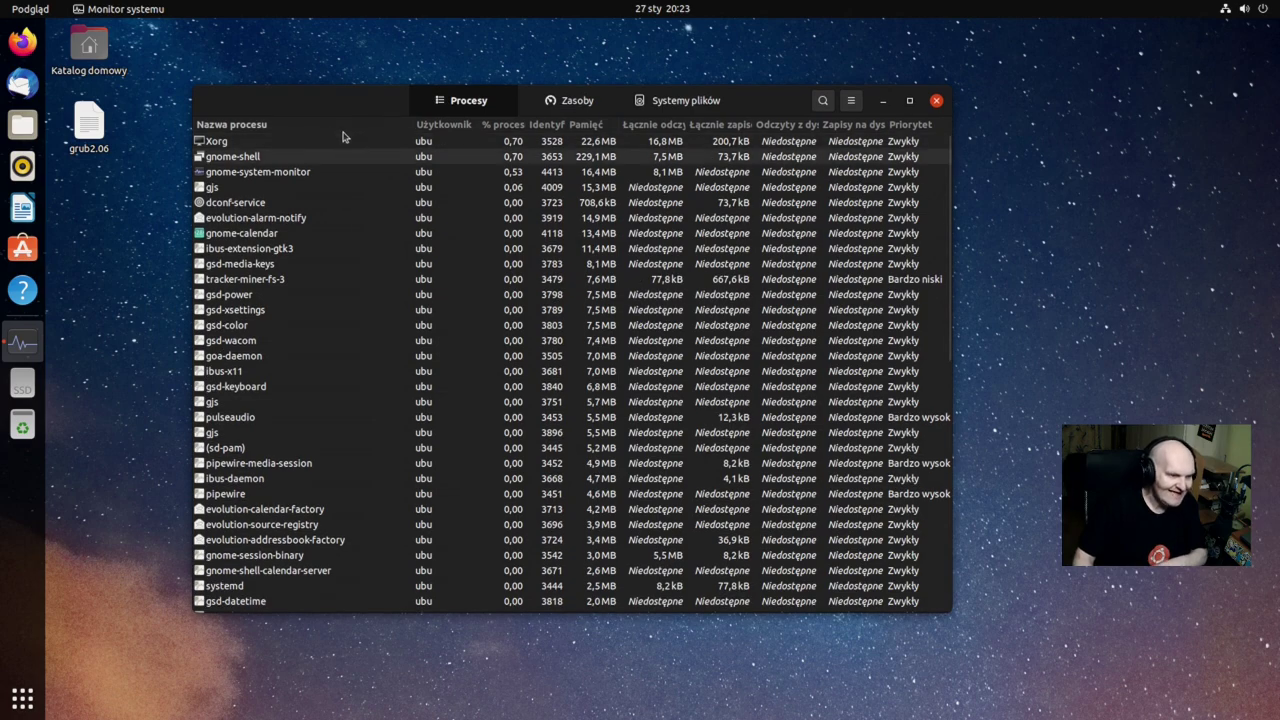
pyautogui.click(936, 102)
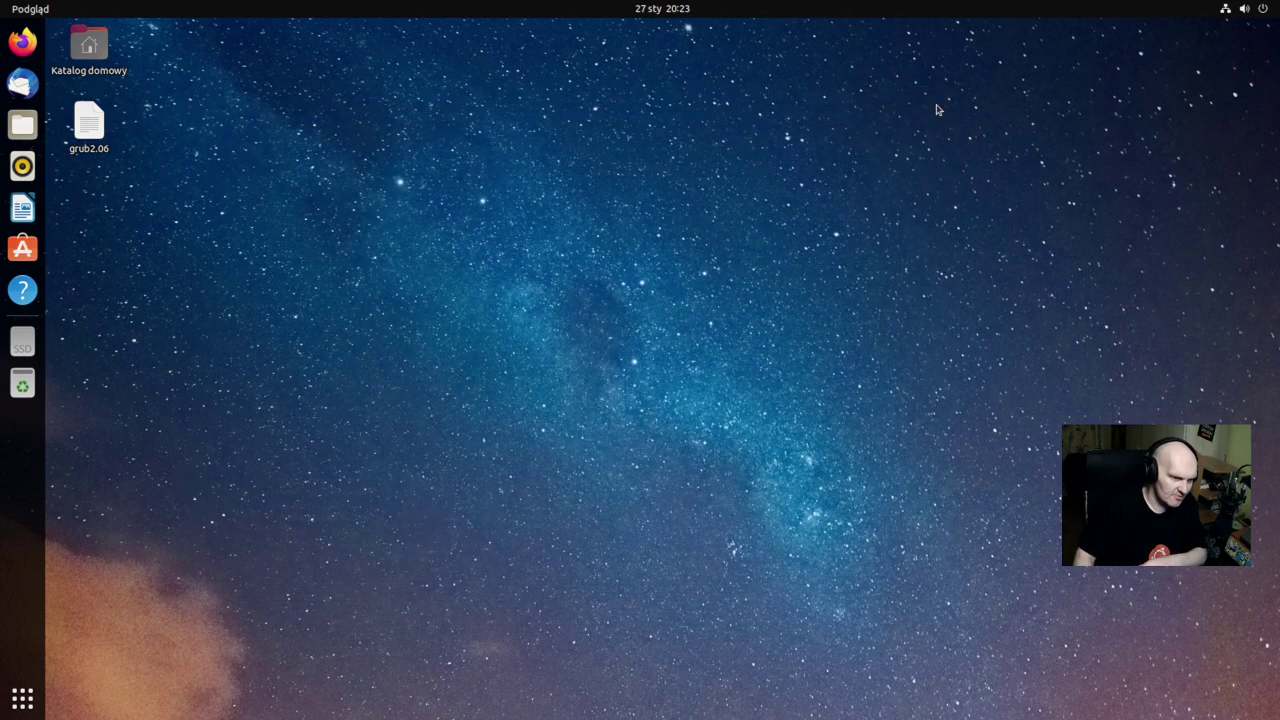
# Search the applications for "lib", launch LibreOffice Writer, and show the About LibreOffice version information.
pyautogui.click(22, 697)
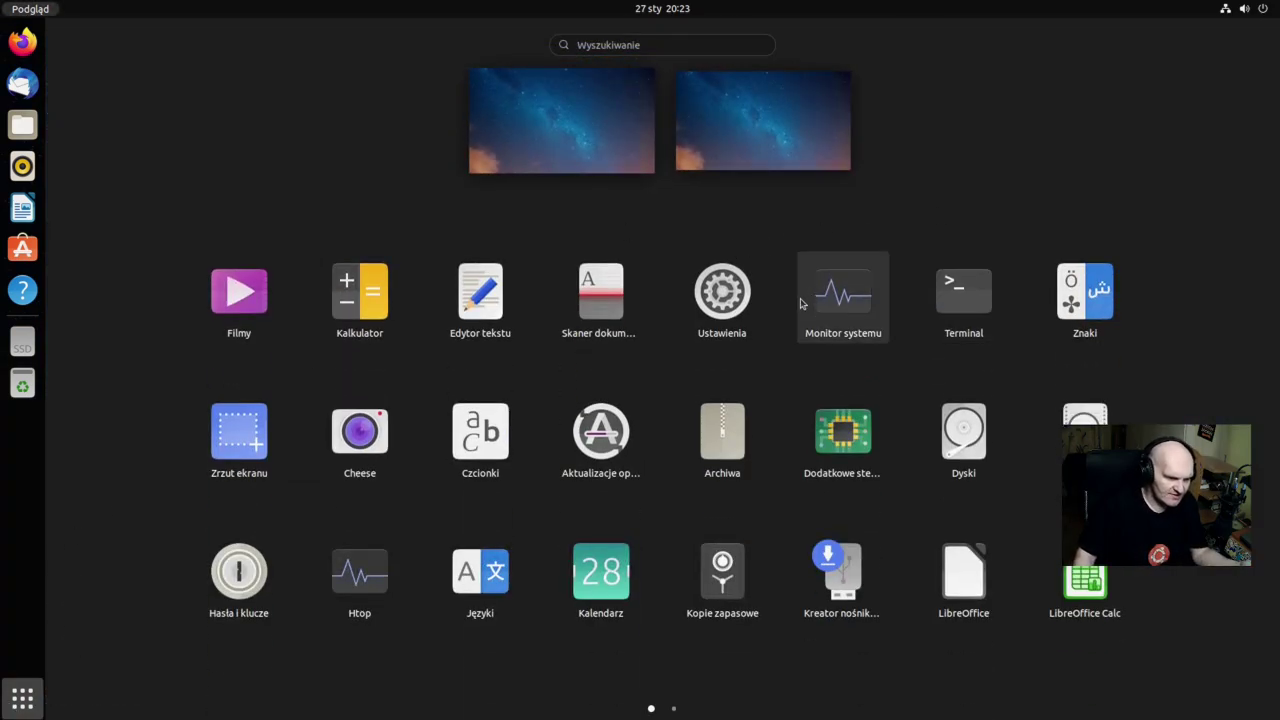
pyautogui.scroll(-1, 788, 319)
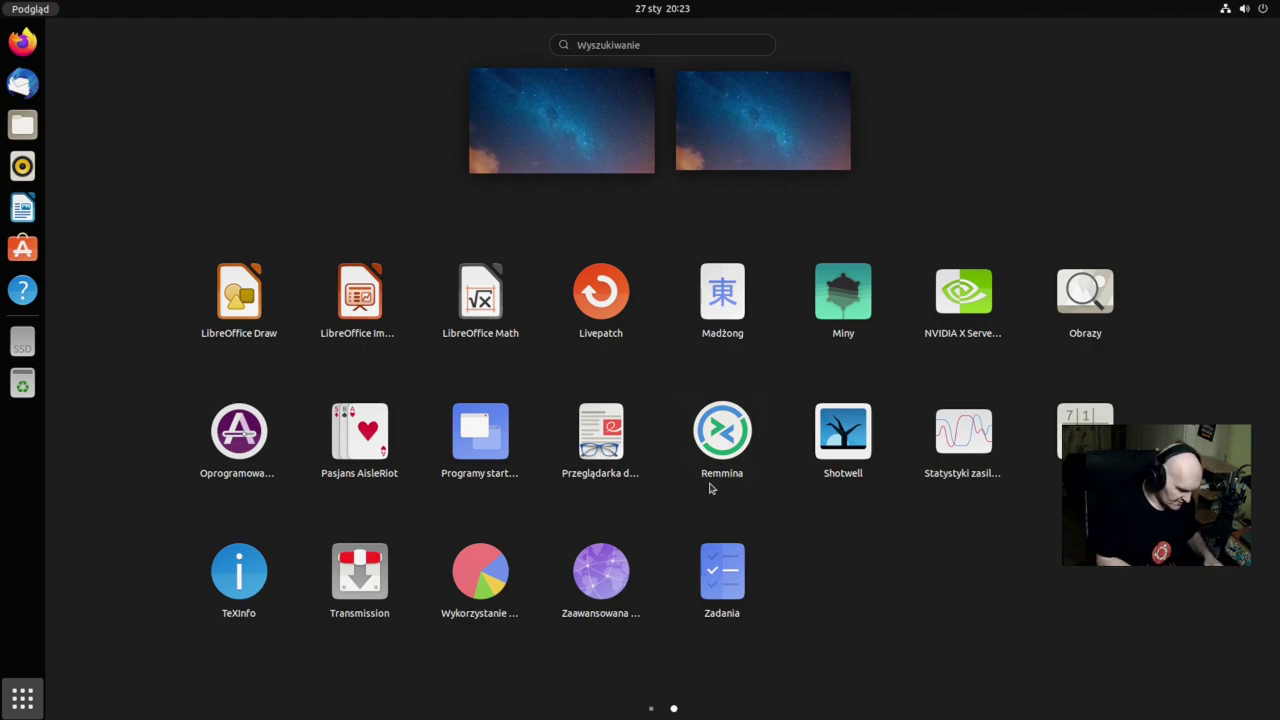
pyautogui.write('lib')
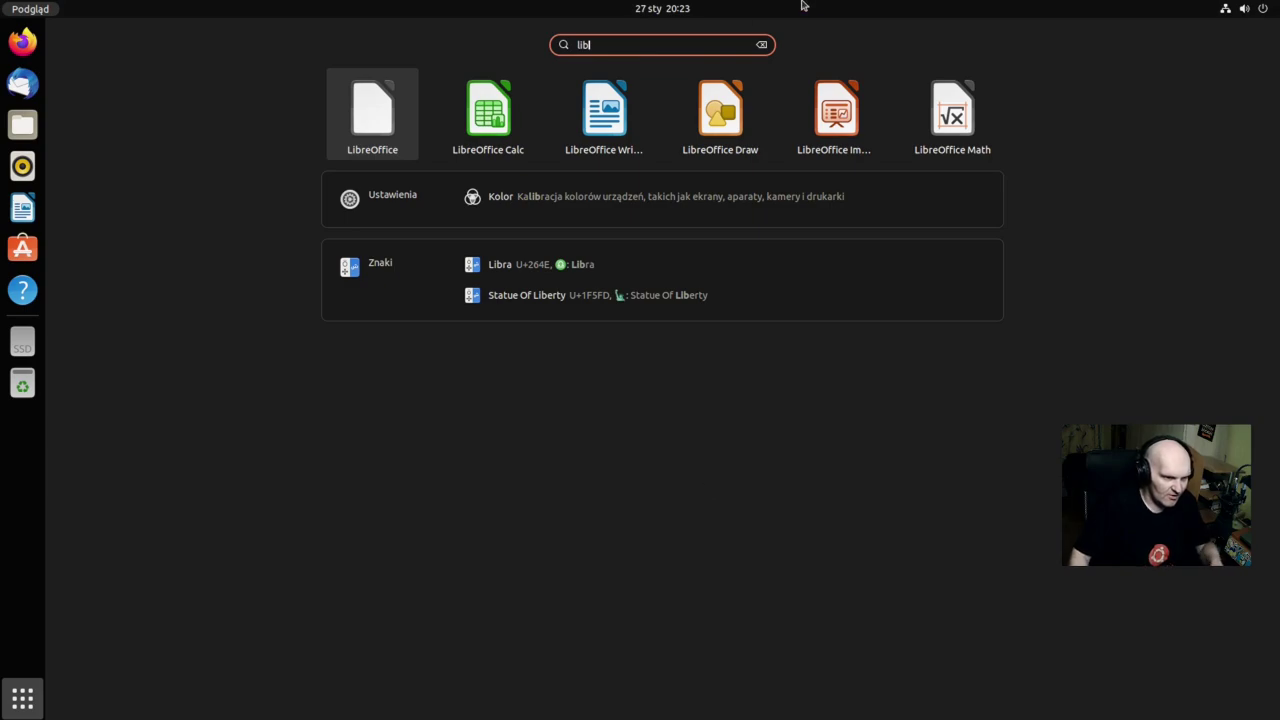
pyautogui.click(611, 120)
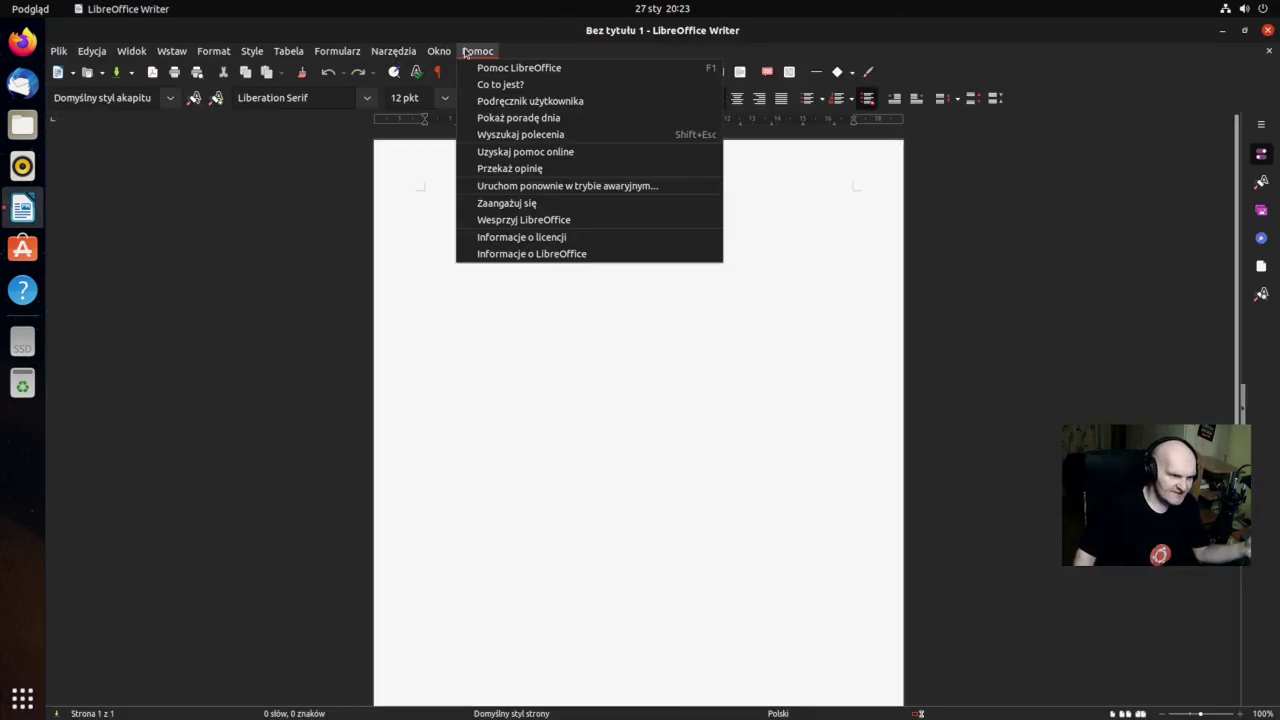
pyautogui.click(466, 51)
pyautogui.click(535, 255)
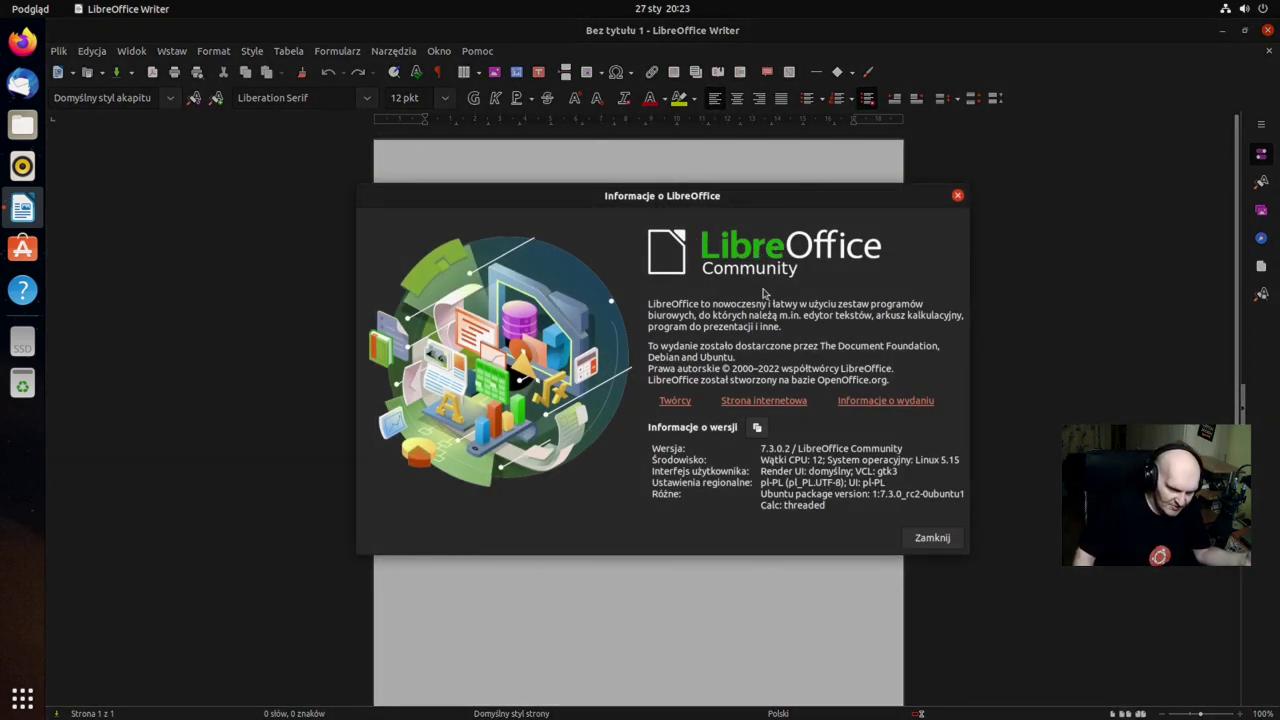
# Close the LibreOffice version information, look through Writer's menu commands, and quit LibreOffice.
pyautogui.click(943, 540)
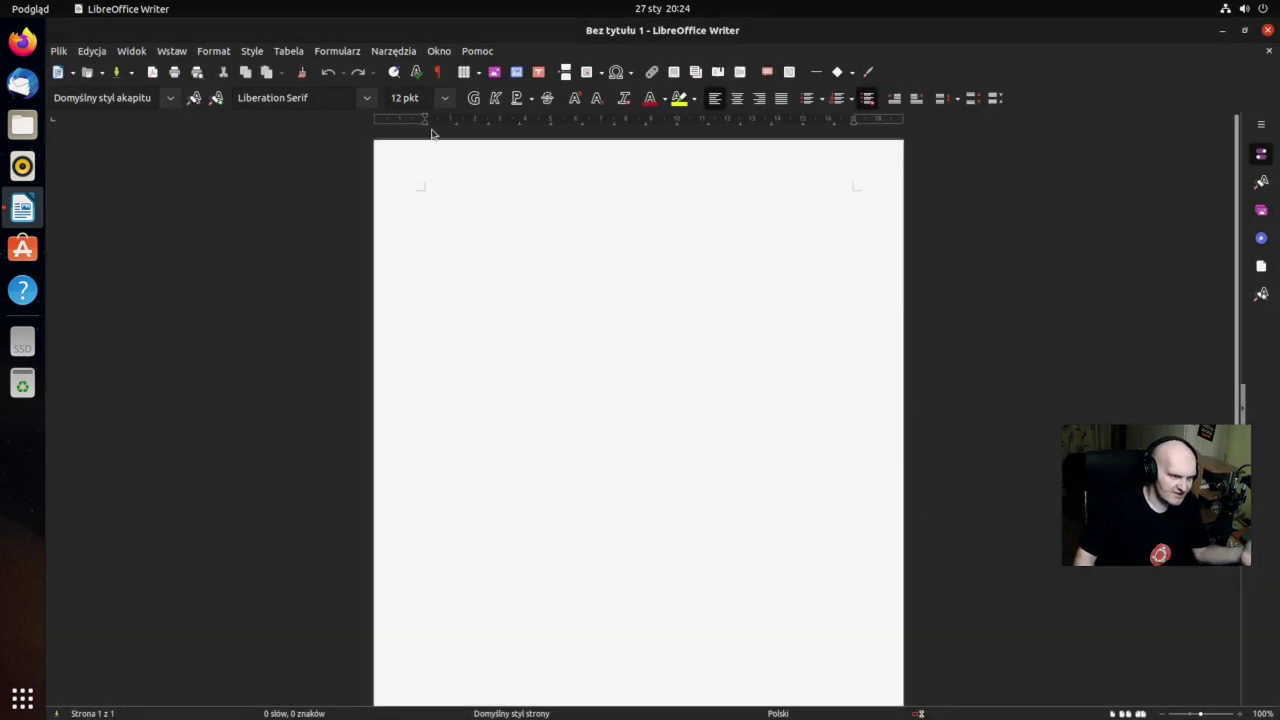
pyautogui.click(440, 51)
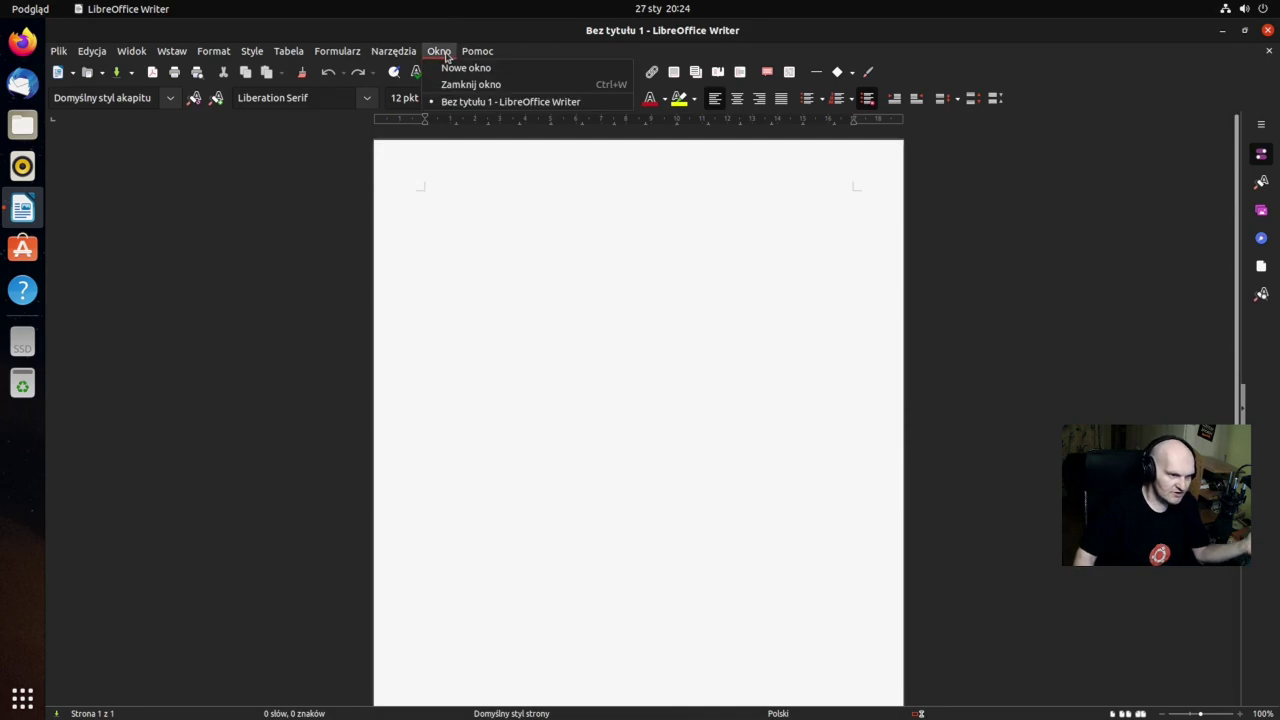
pyautogui.moveTo(251, 51)
pyautogui.moveTo(58, 51)
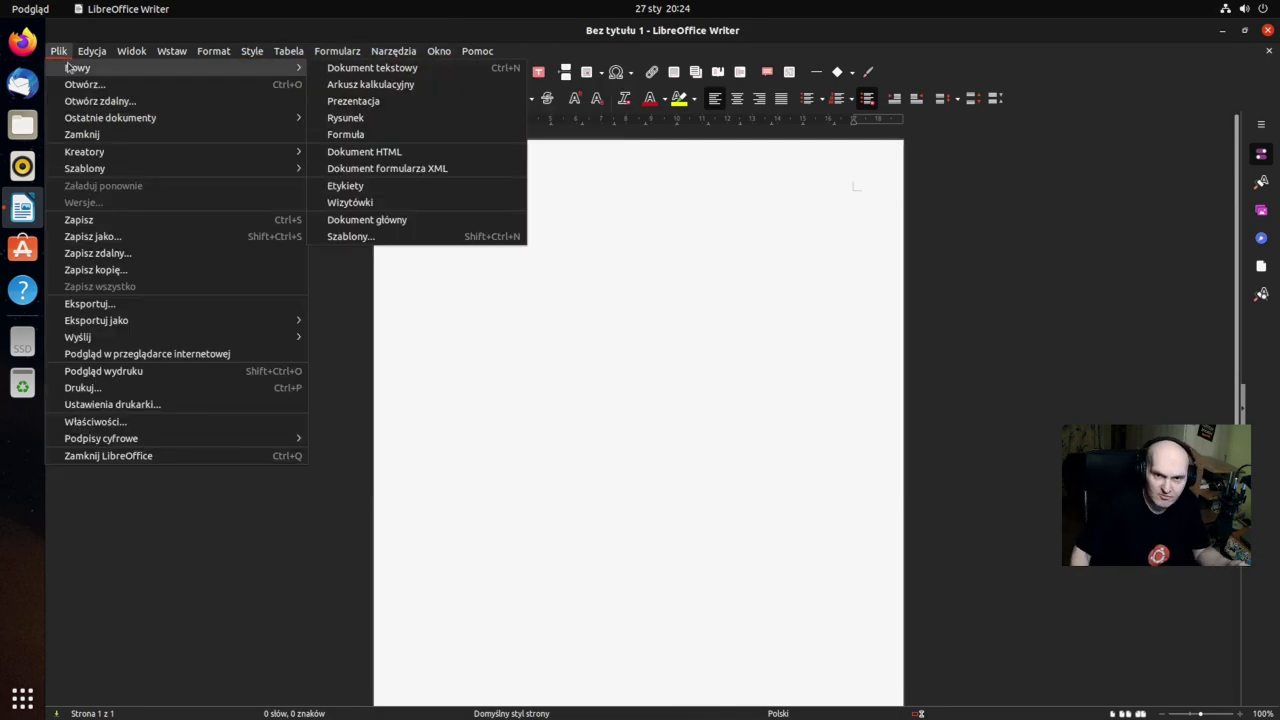
pyautogui.click(131, 51)
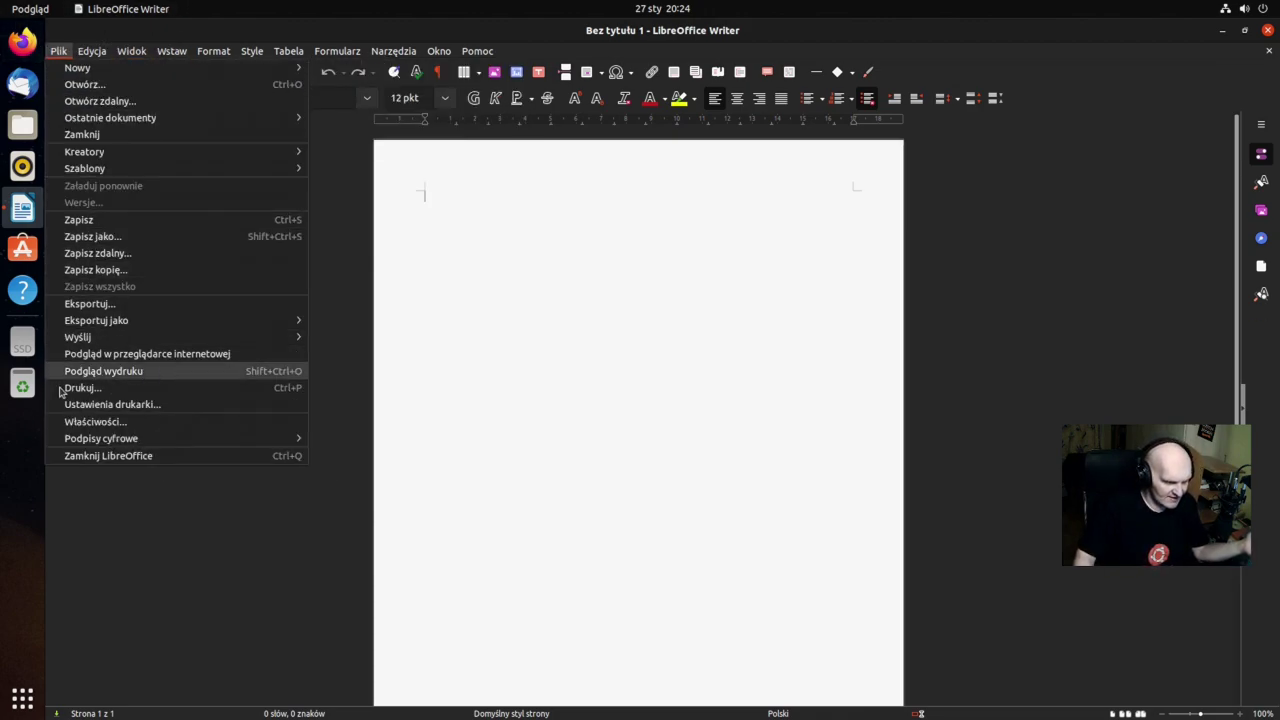
pyautogui.moveTo(76, 440)
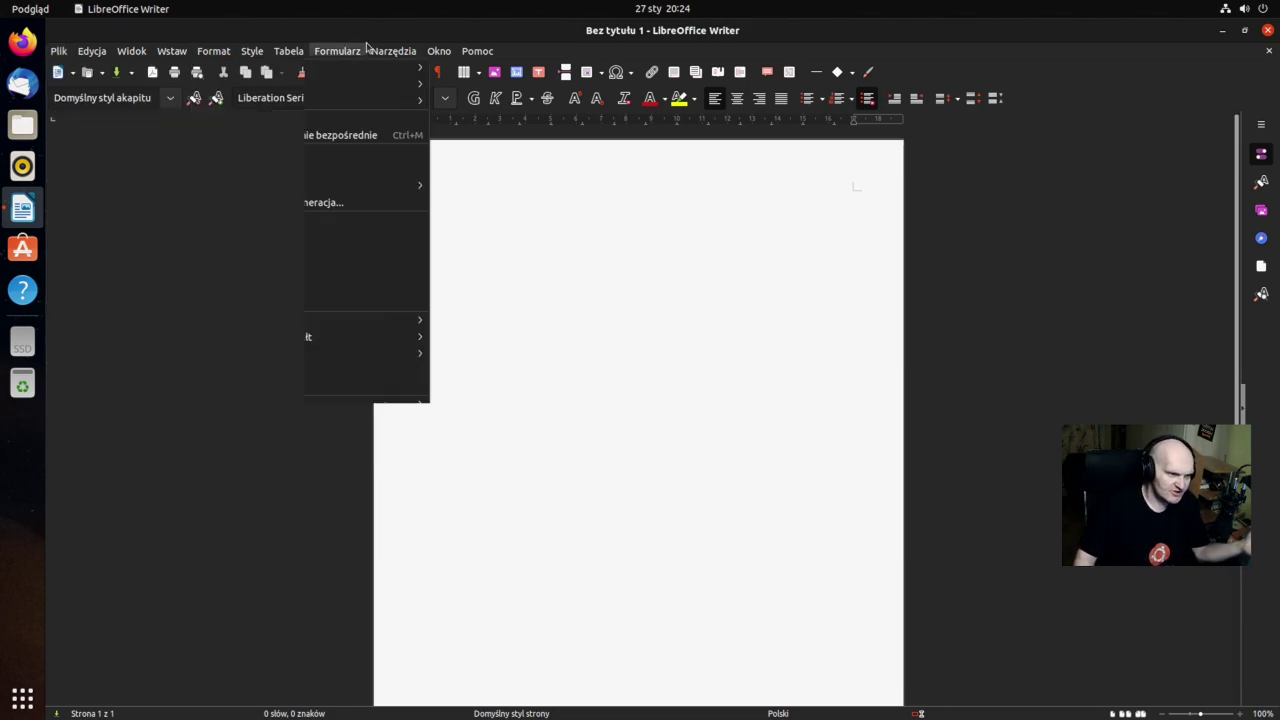
pyautogui.moveTo(434, 55)
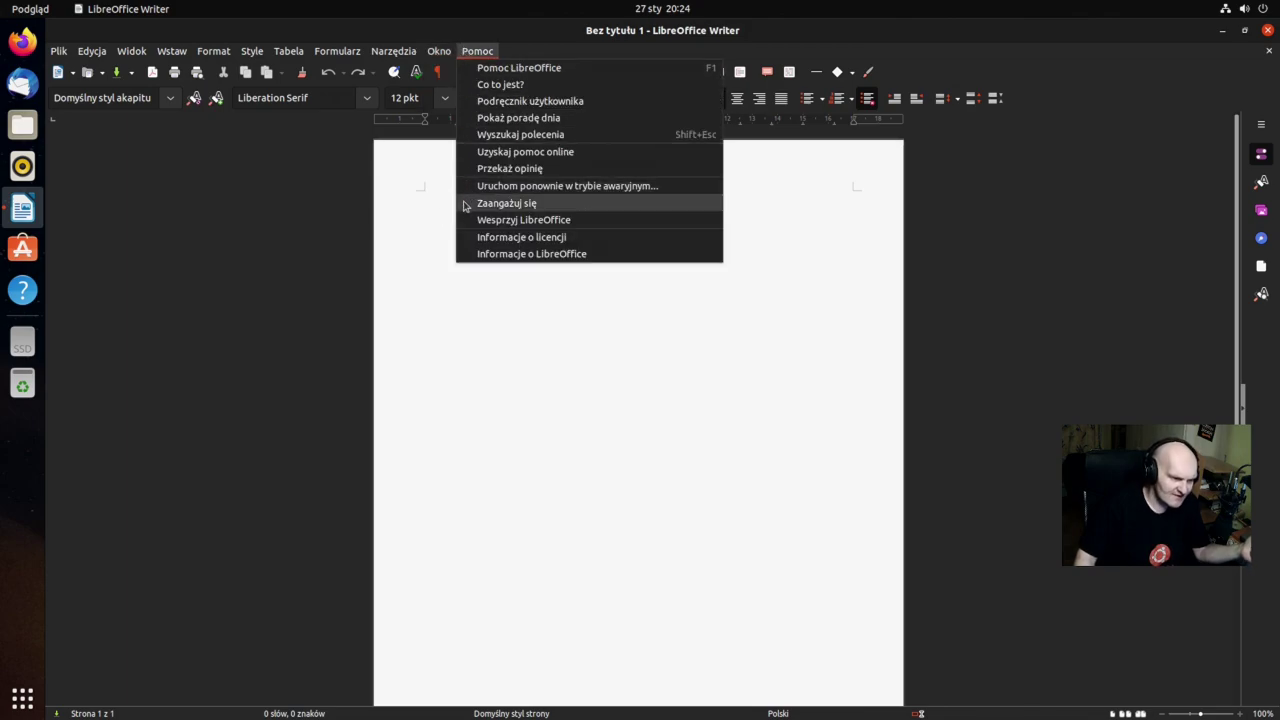
pyautogui.click(280, 237)
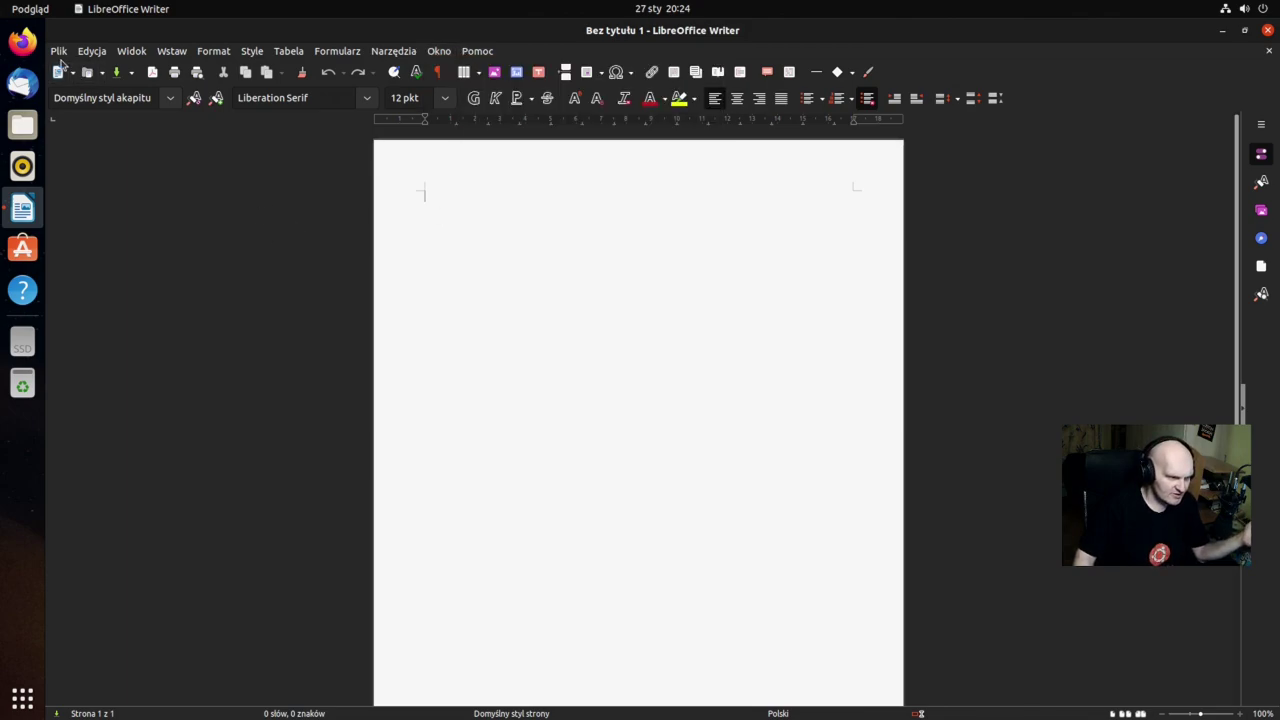
pyautogui.click(59, 51)
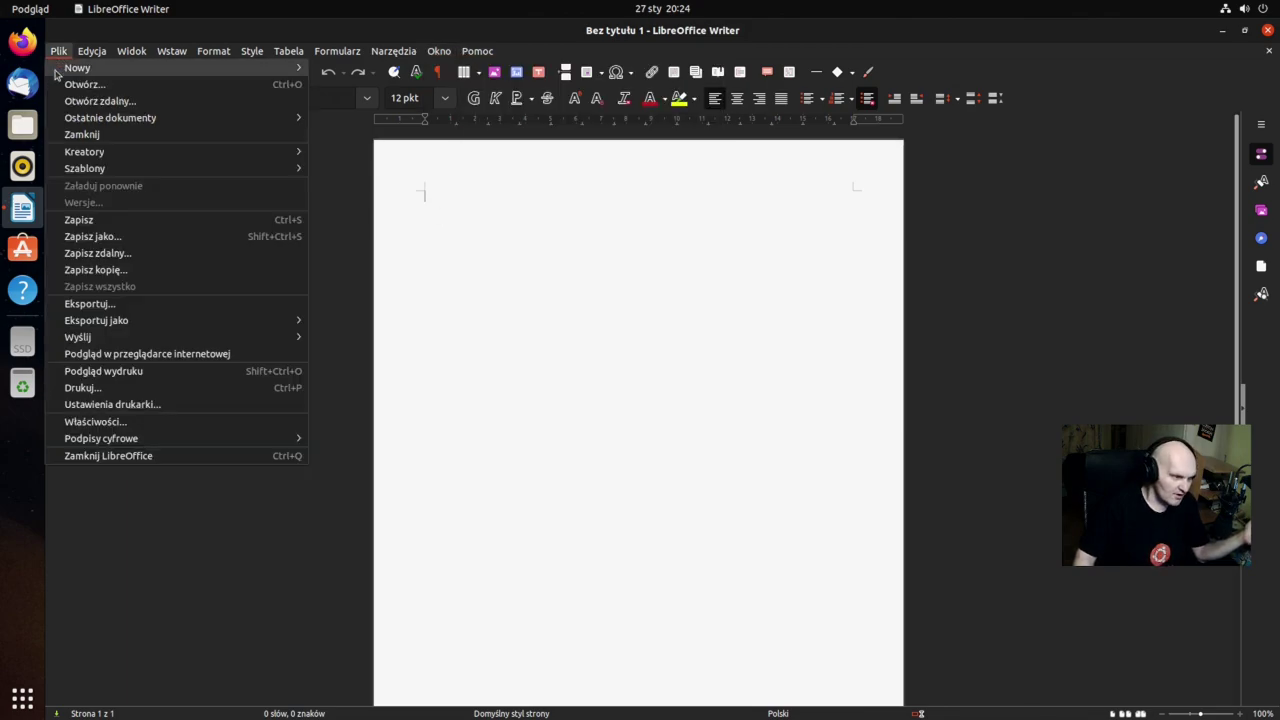
pyautogui.click(179, 458)
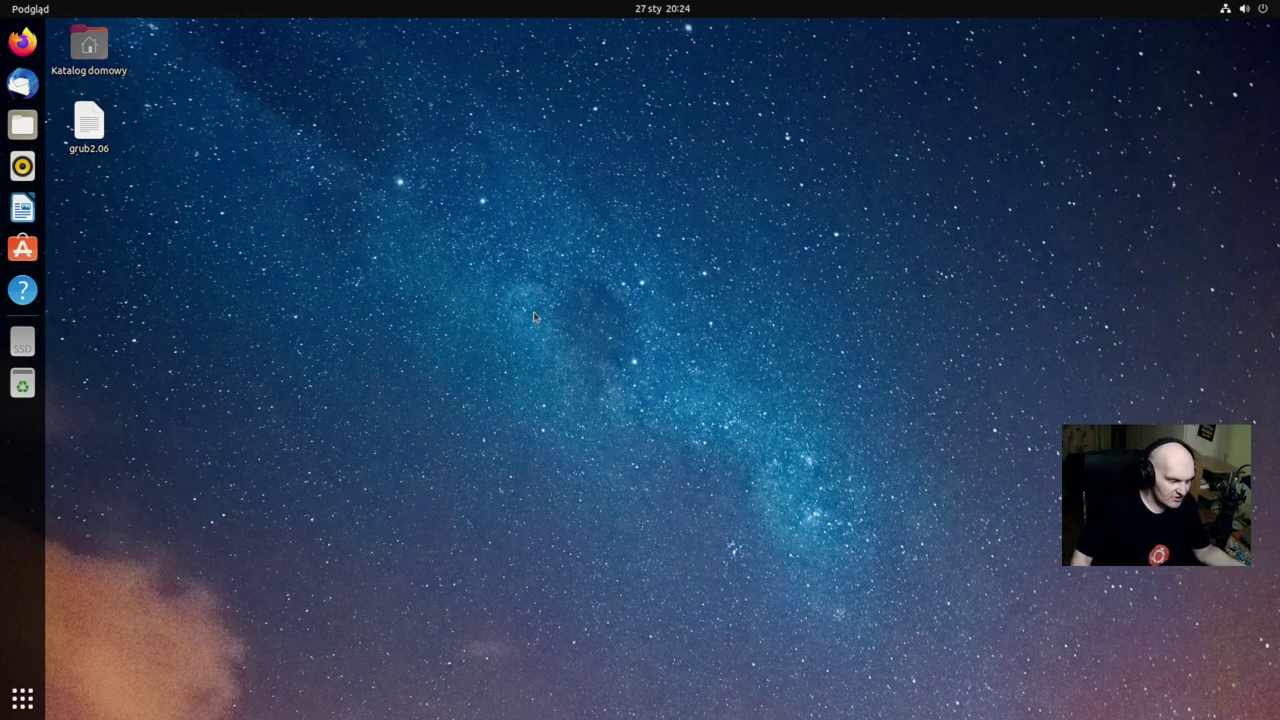
# Open the home folder in Files, view the file manager's About information, and close it.
pyautogui.doubleClick(88, 48)
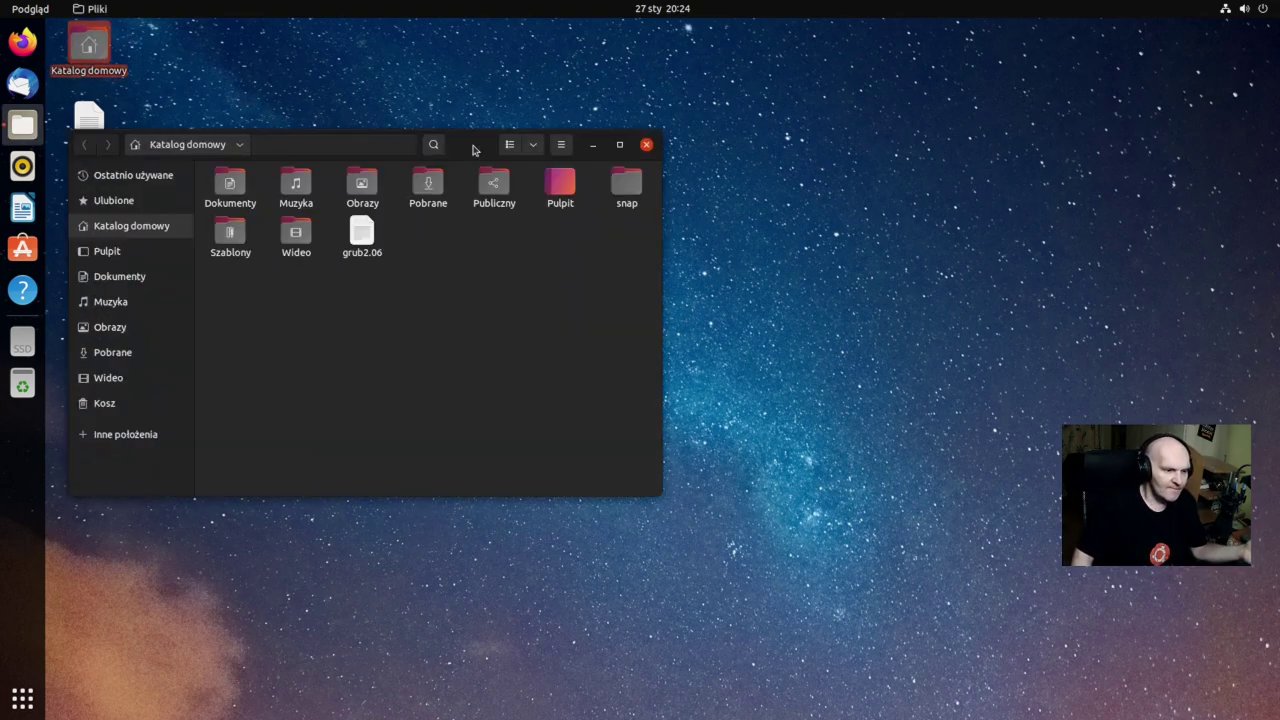
pyautogui.moveTo(474, 149); pyautogui.dragTo(733, 135)
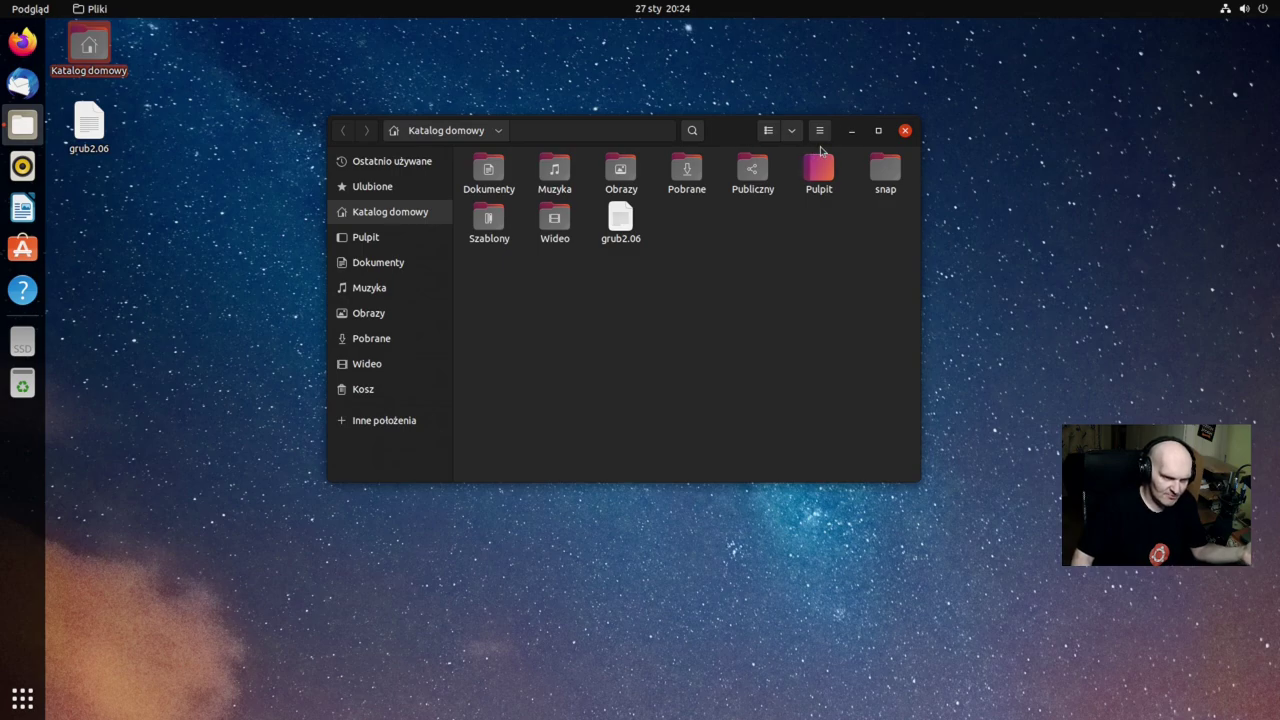
pyautogui.click(819, 131)
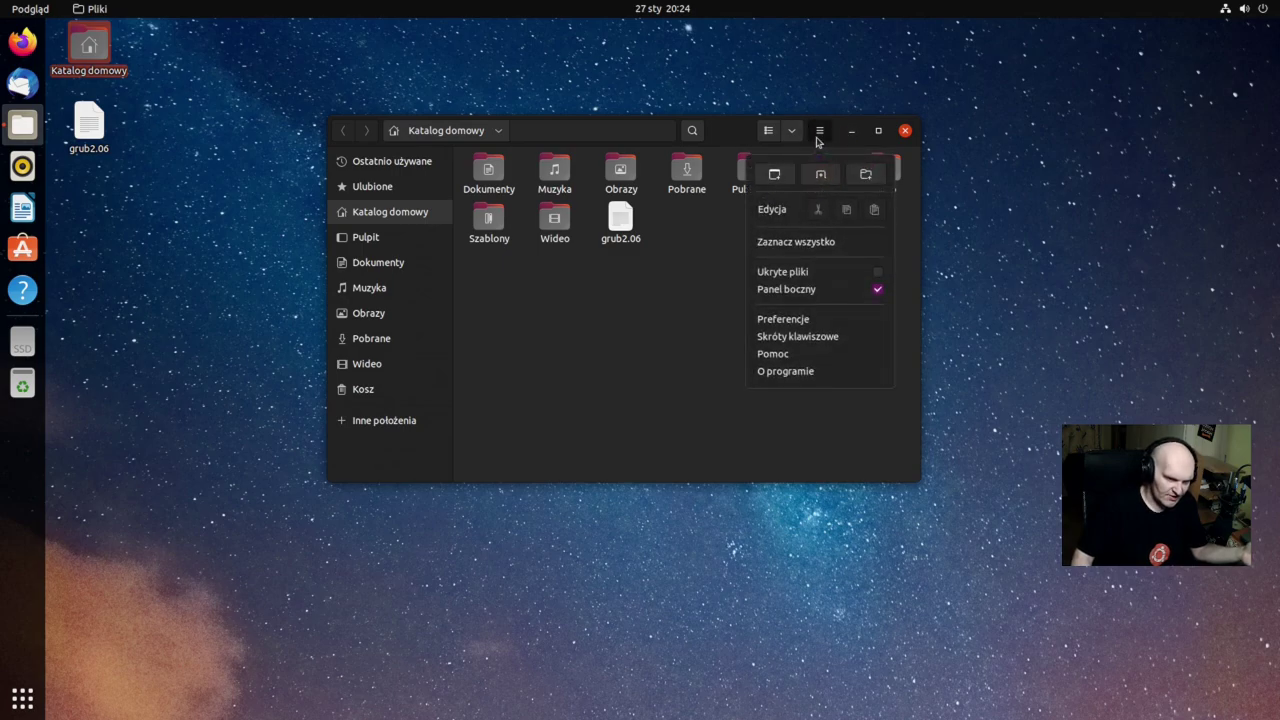
pyautogui.click(793, 368)
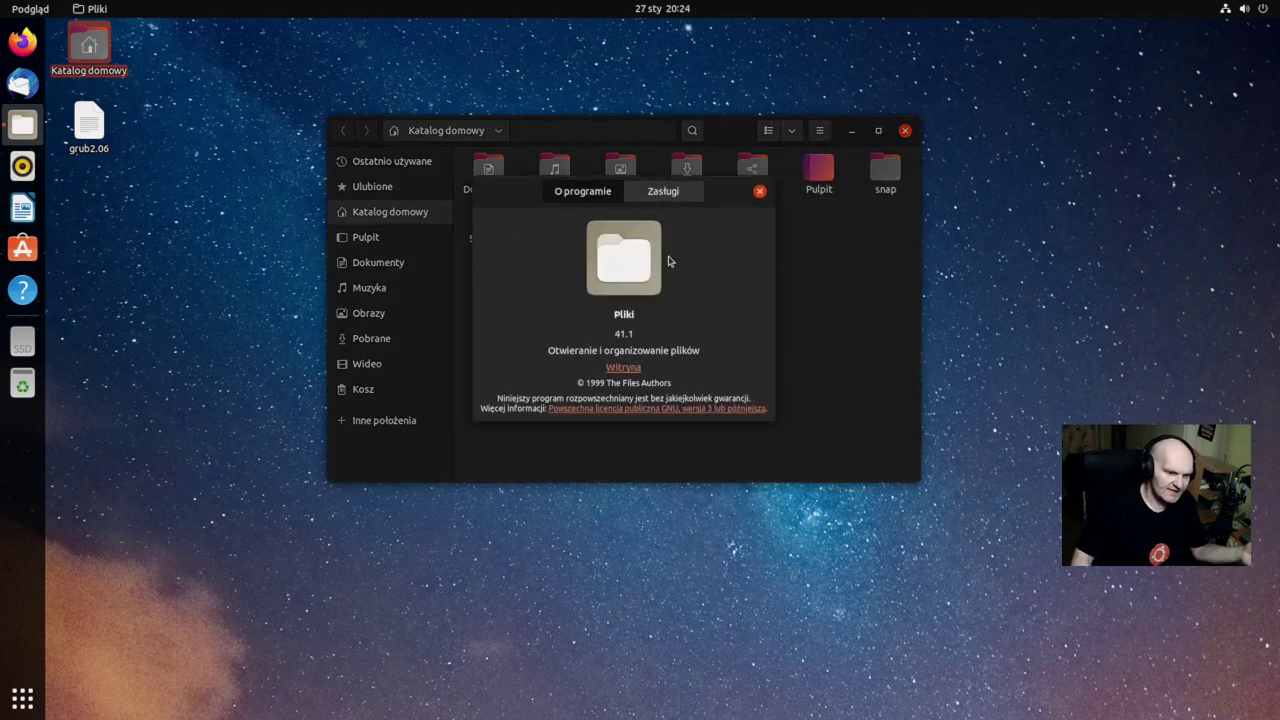
pyautogui.click(760, 192)
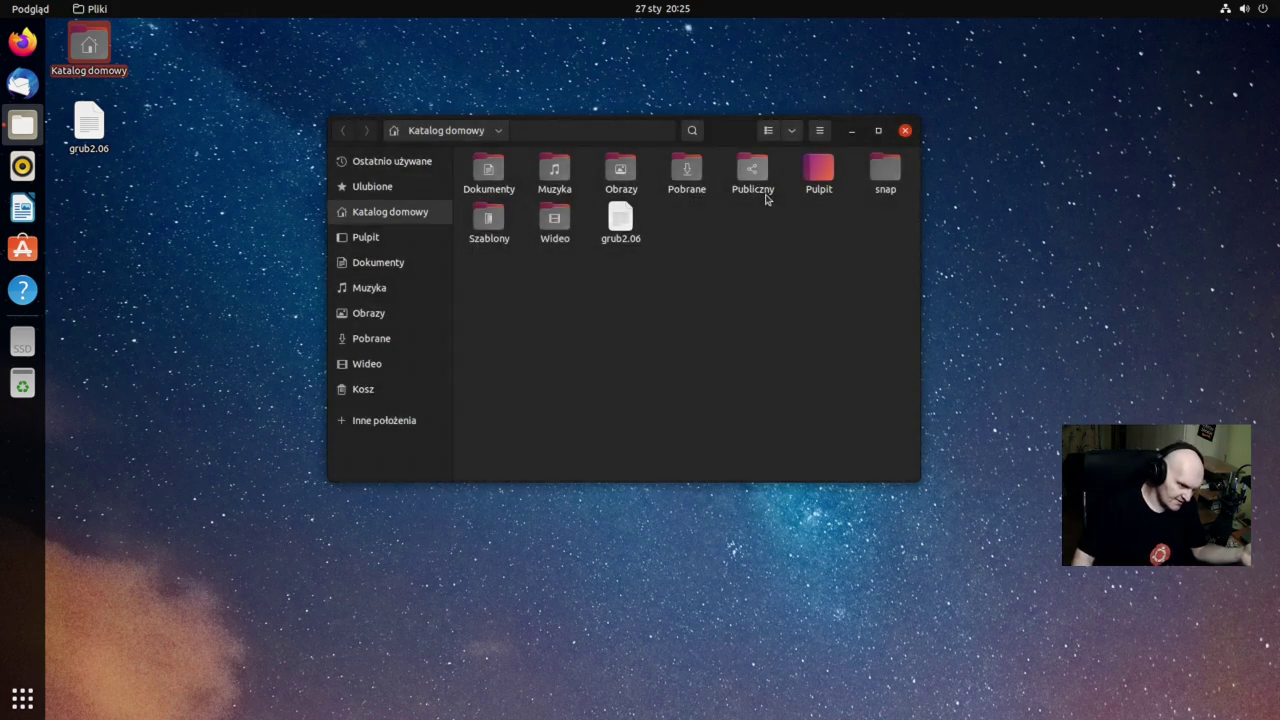
pyautogui.moveTo(740, 130); pyautogui.dragTo(756, 108)
pyautogui.click(921, 108)
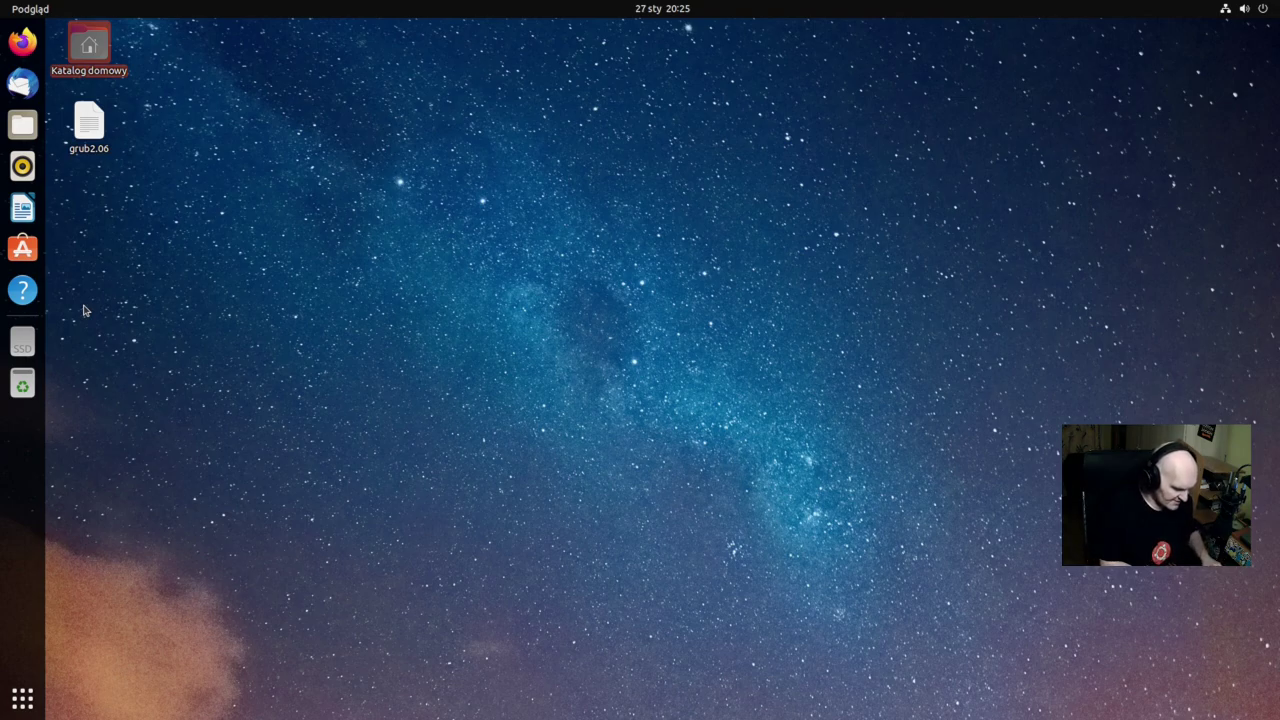
# Open a terminal with enlarged text and tile it along the desktop's right side, about two-thirds of the screen wide.
pyautogui.hotkey('ctrl', 'alt', 't')
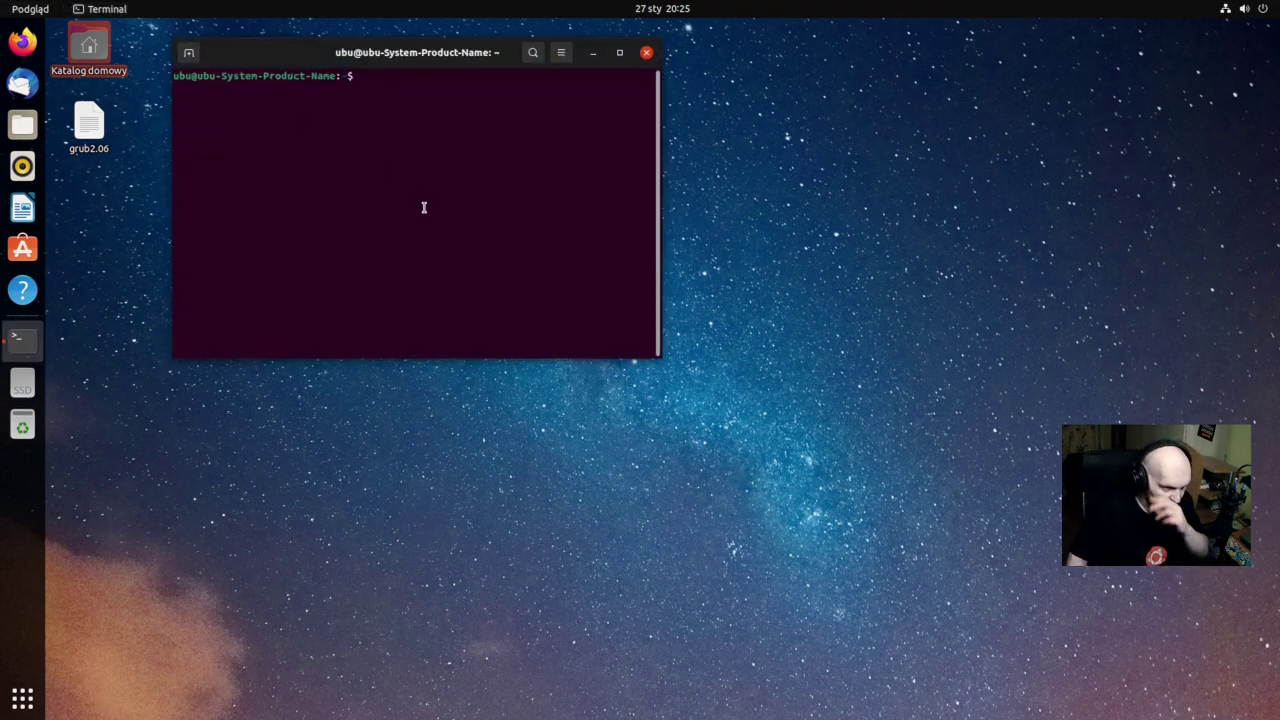
pyautogui.doubleClick(481, 55)
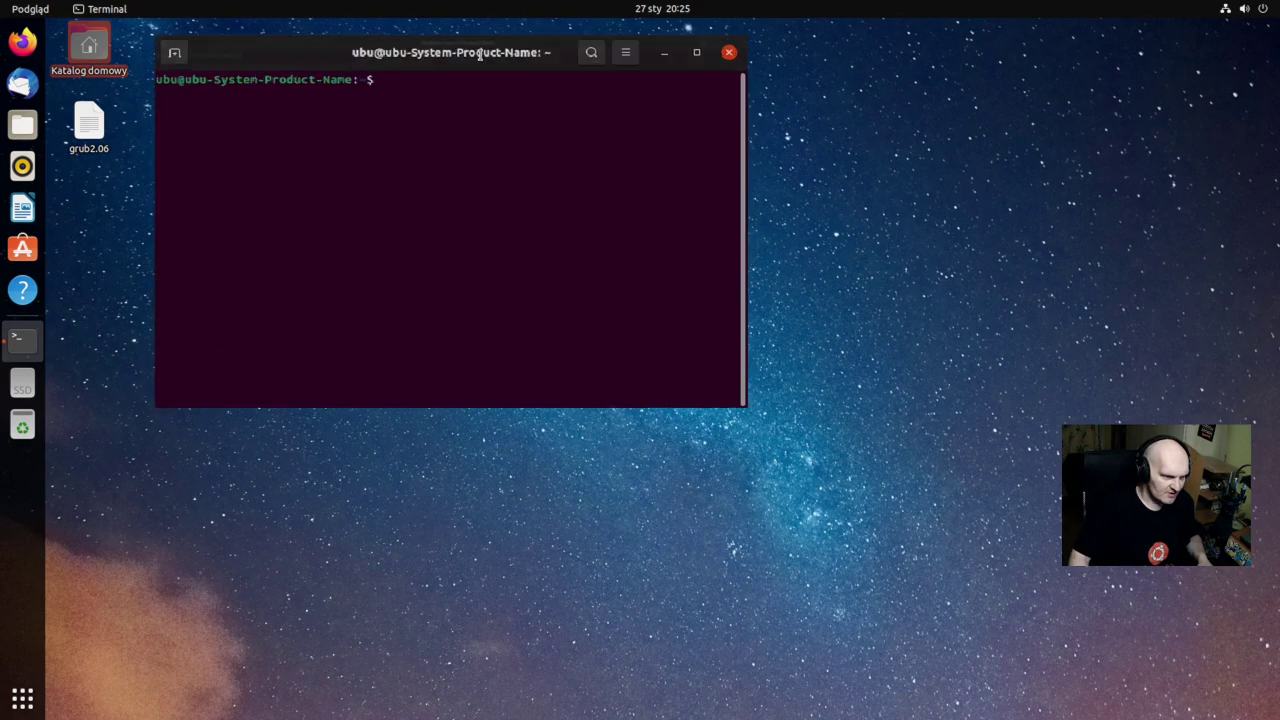
pyautogui.hotkey('ctrl', '+')
pyautogui.hotkey('ctrl', '+')
pyautogui.hotkey('ctrl', '+')
pyautogui.hotkey('ctrl', '+')
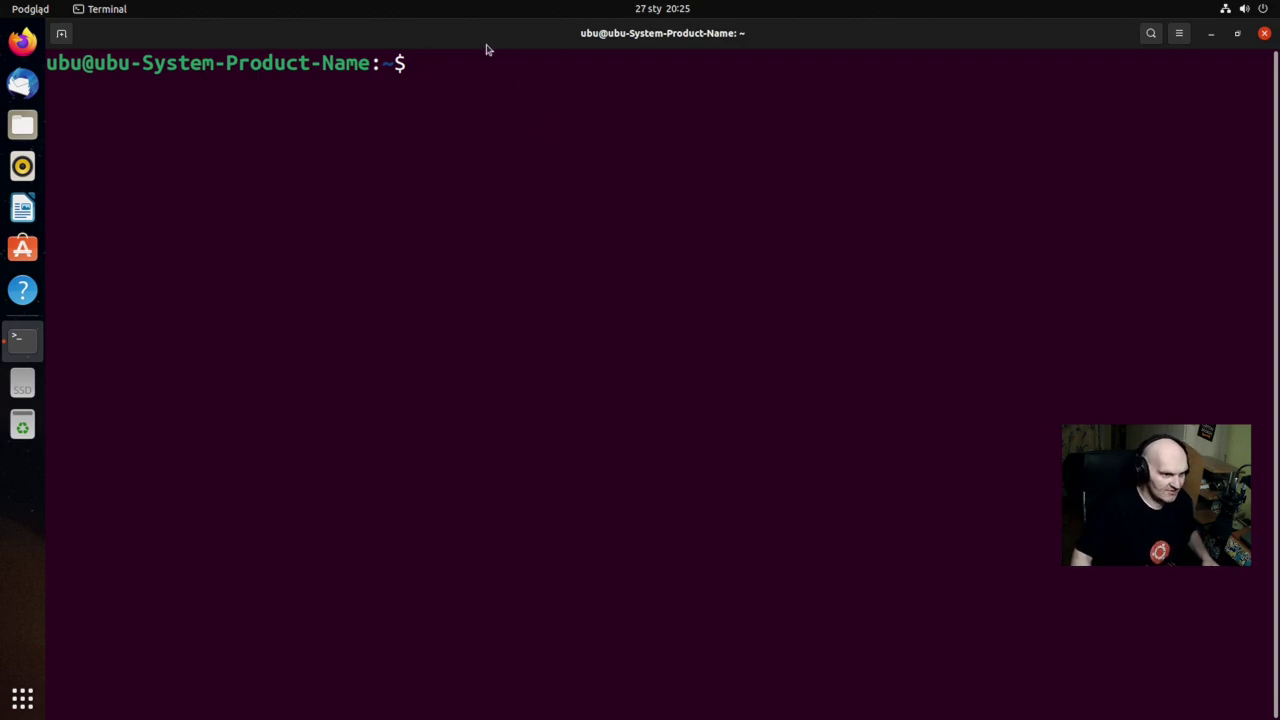
pyautogui.press('super+Right')
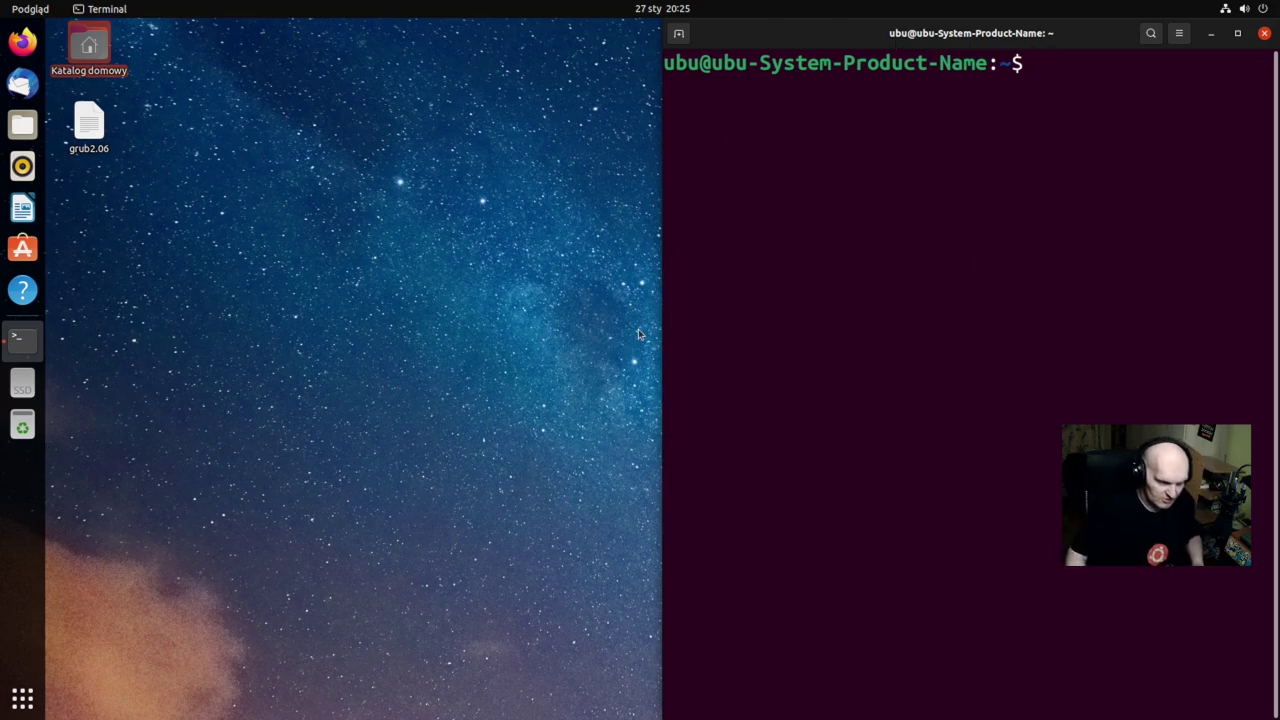
pyautogui.moveTo(662, 319); pyautogui.dragTo(436, 321)
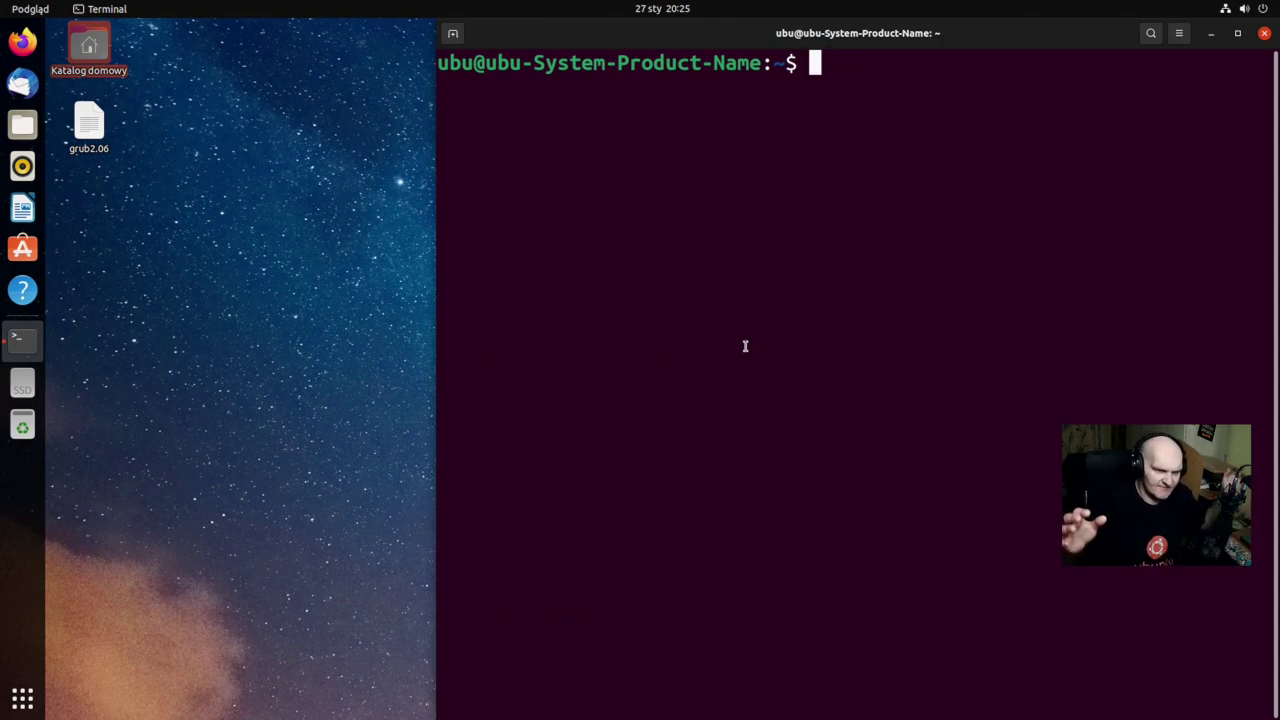
# Open /etc/default/grub in nano with sudo, entering the account password, and look through the file.
pyautogui.write('sudo')
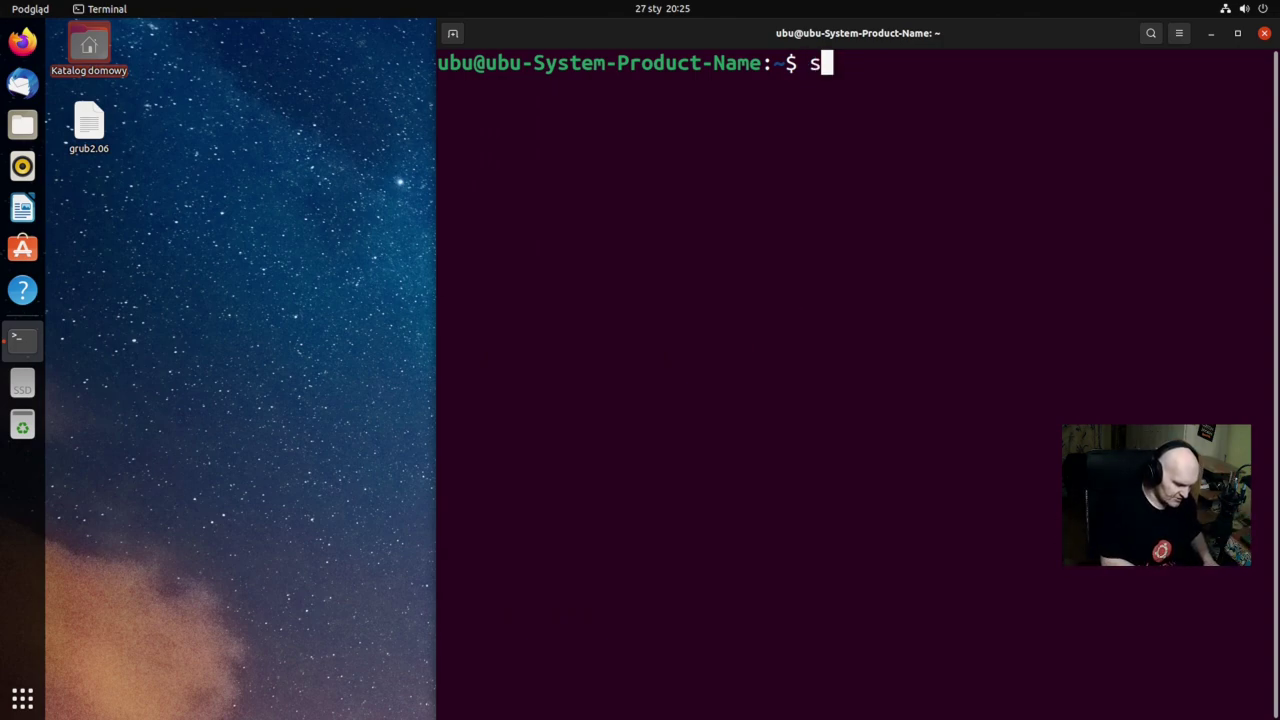
pyautogui.write(' /et')
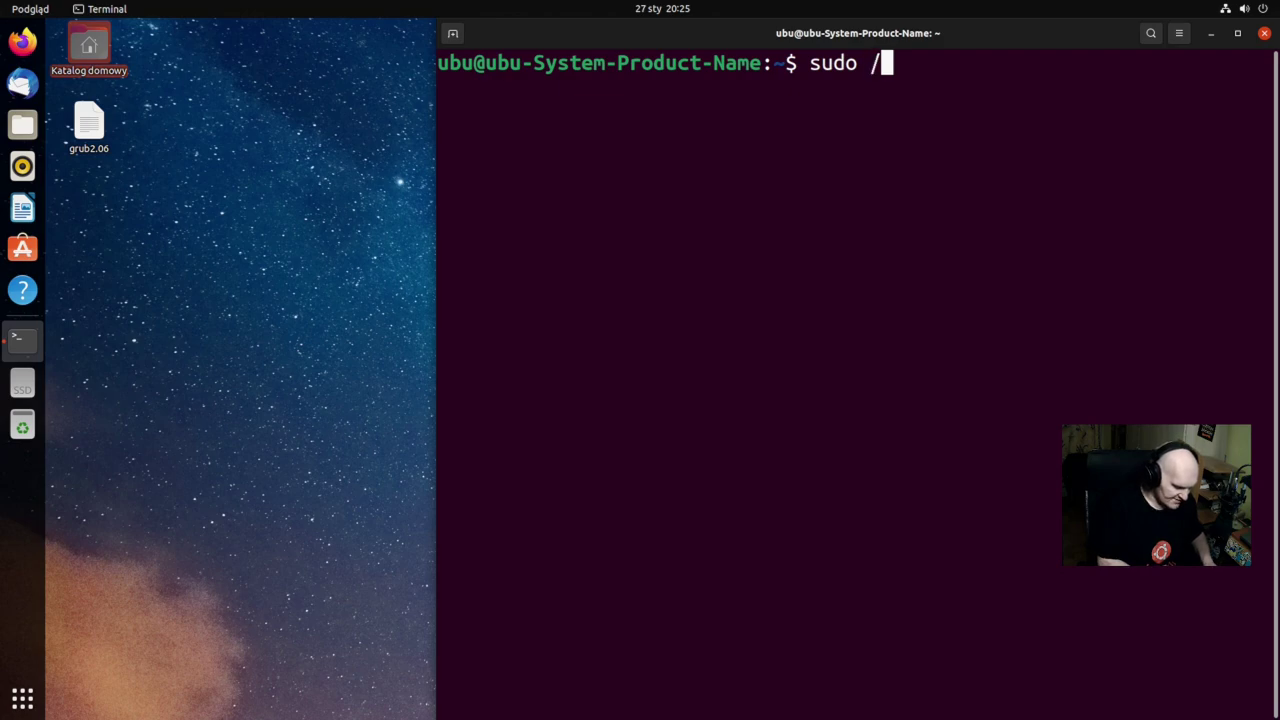
pyautogui.press('BackSpace')
pyautogui.press('BackSpace')
pyautogui.press('BackSpace')
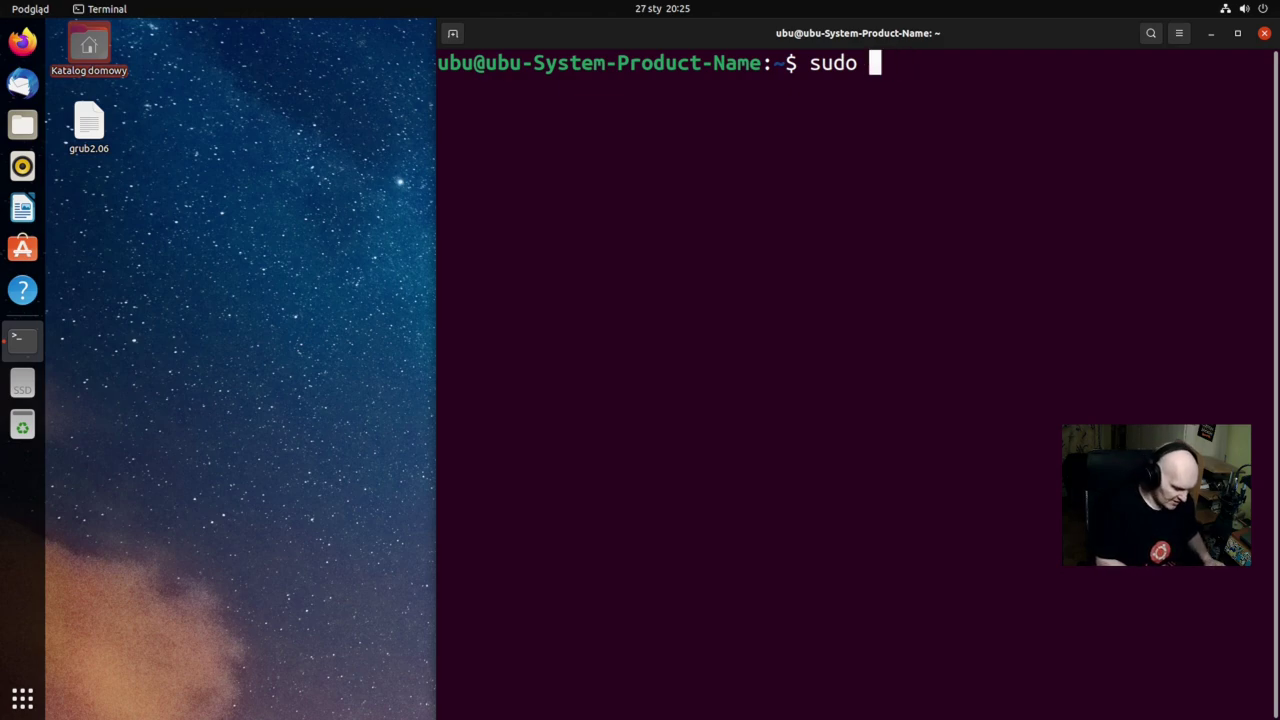
pyautogui.write('nano')
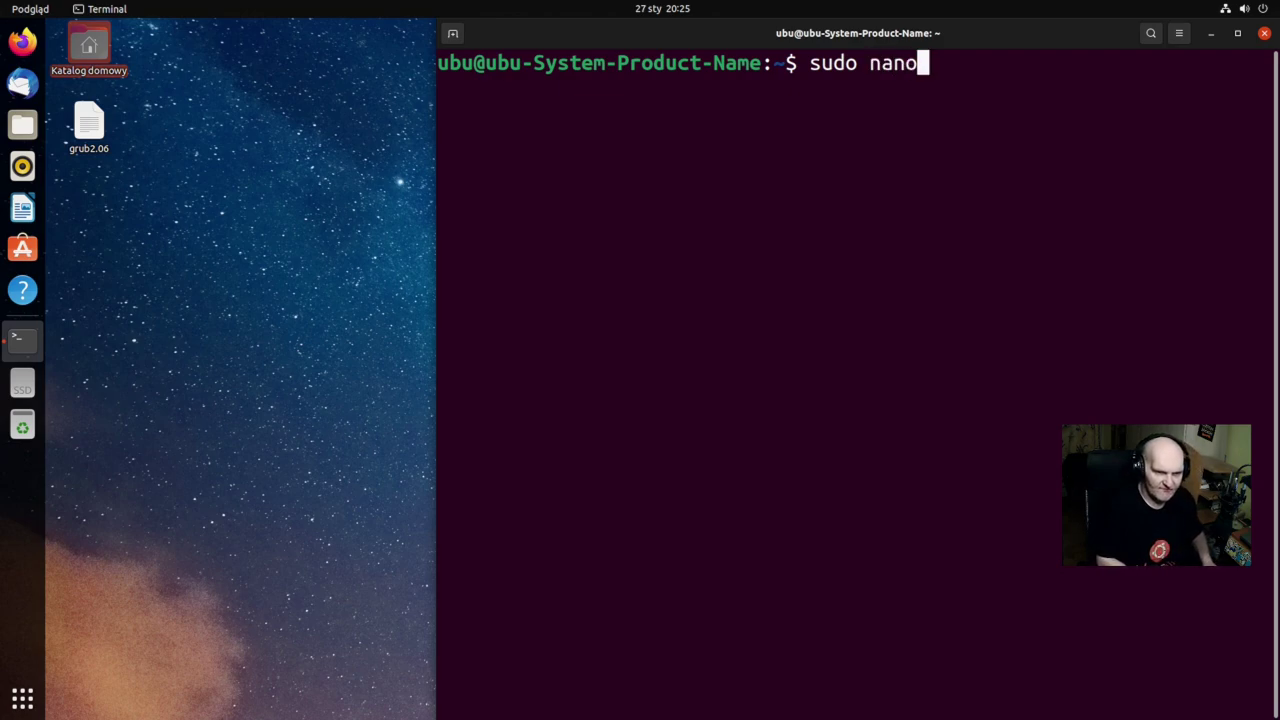
pyautogui.write(' /')
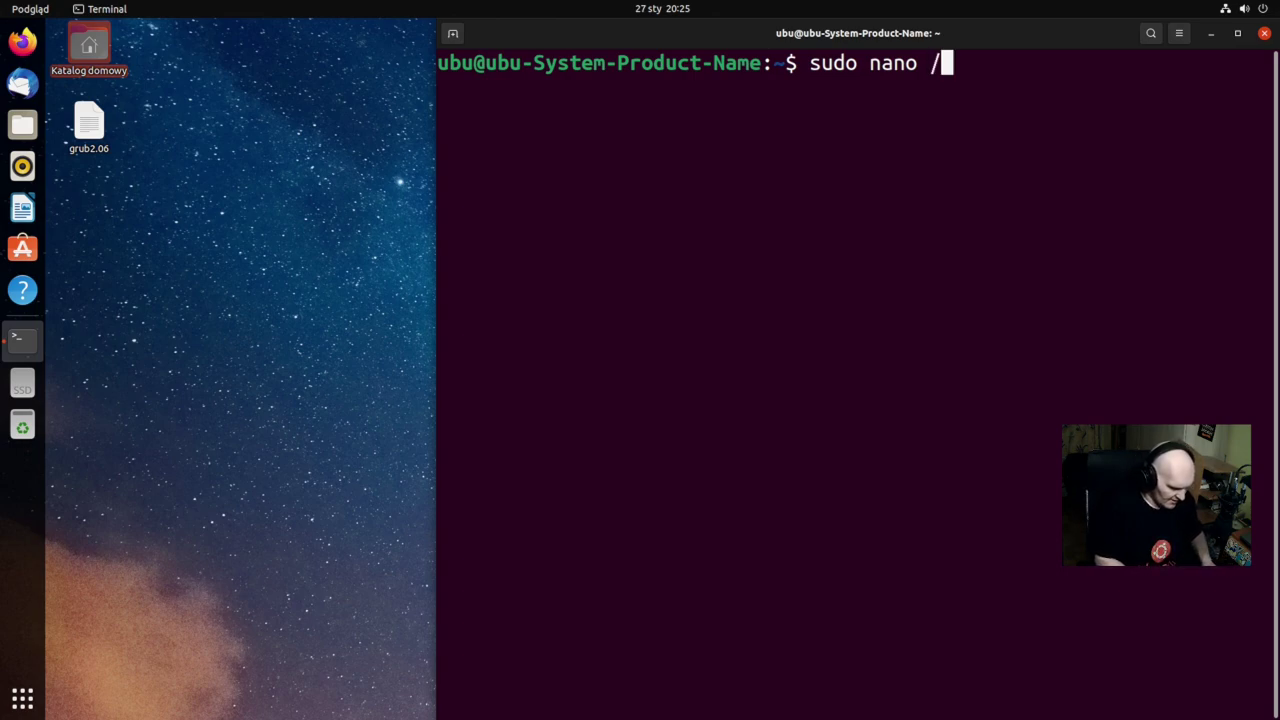
pyautogui.write('et')
pyautogui.press('BackSpace')
pyautogui.press('BackSpace')
pyautogui.press('BackSpace')
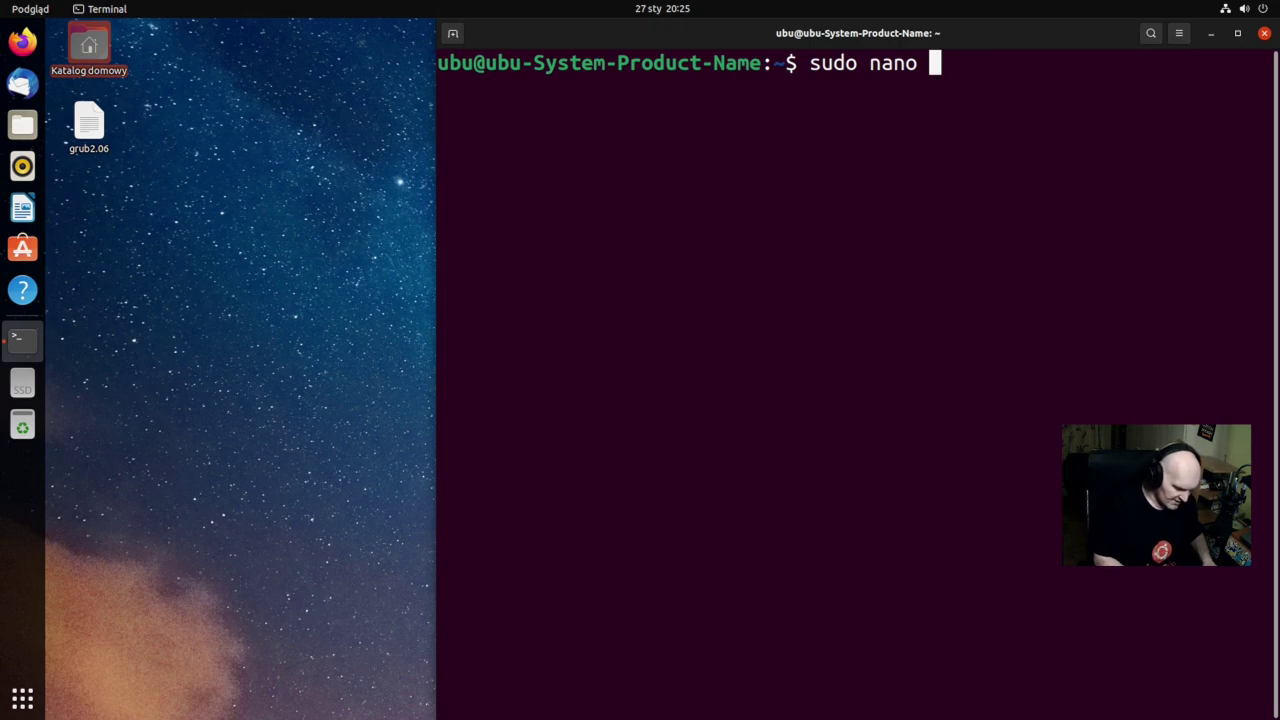
pyautogui.write('/etc/def')
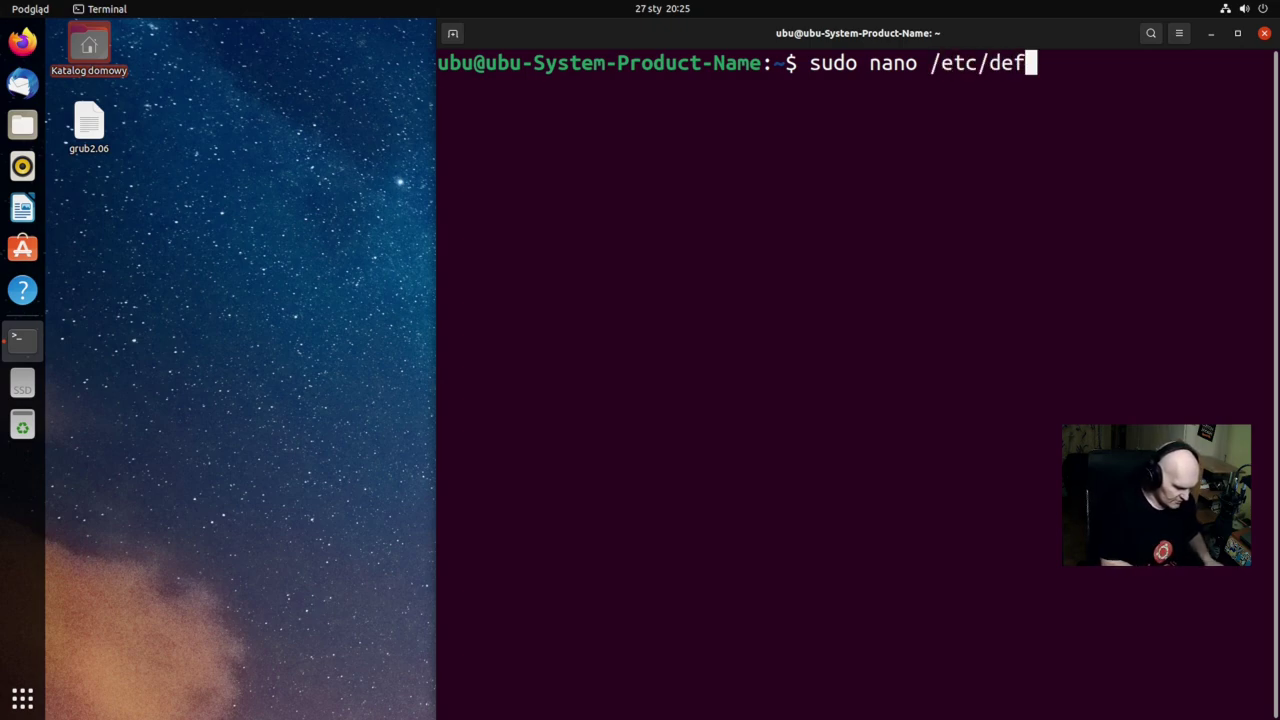
pyautogui.press('Tab')
pyautogui.write('/grub')
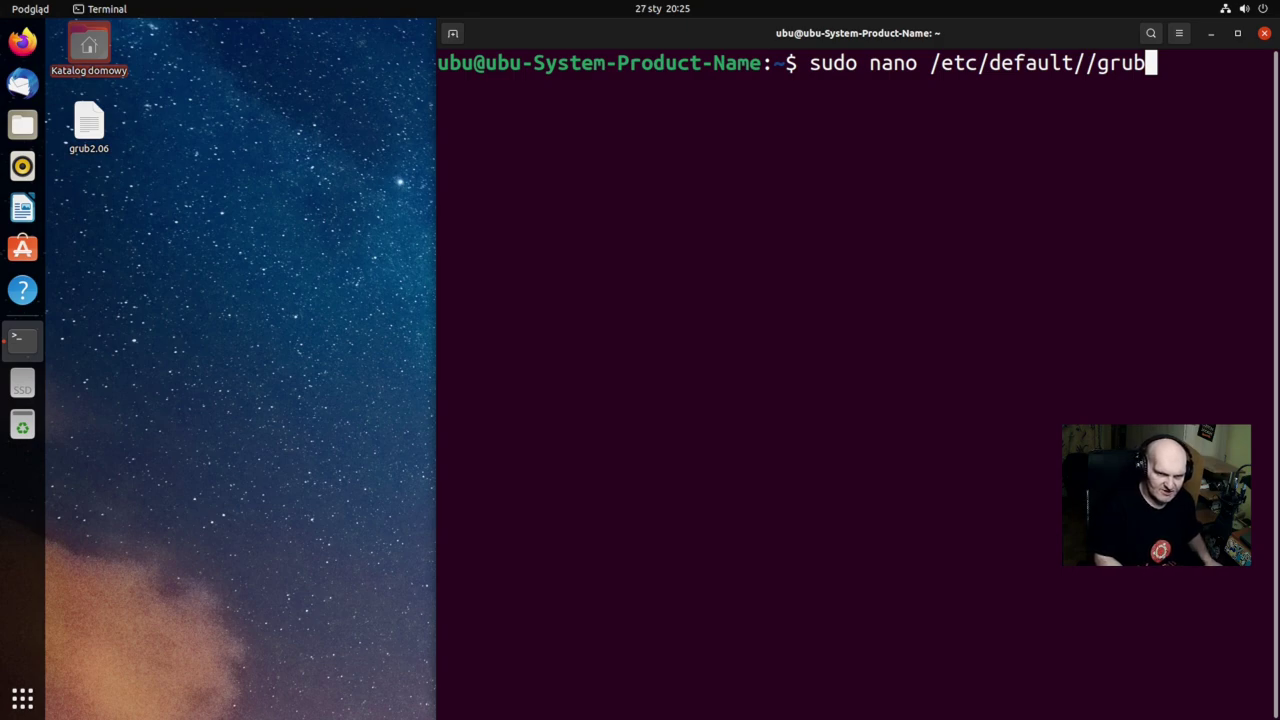
pyautogui.press('Insert')
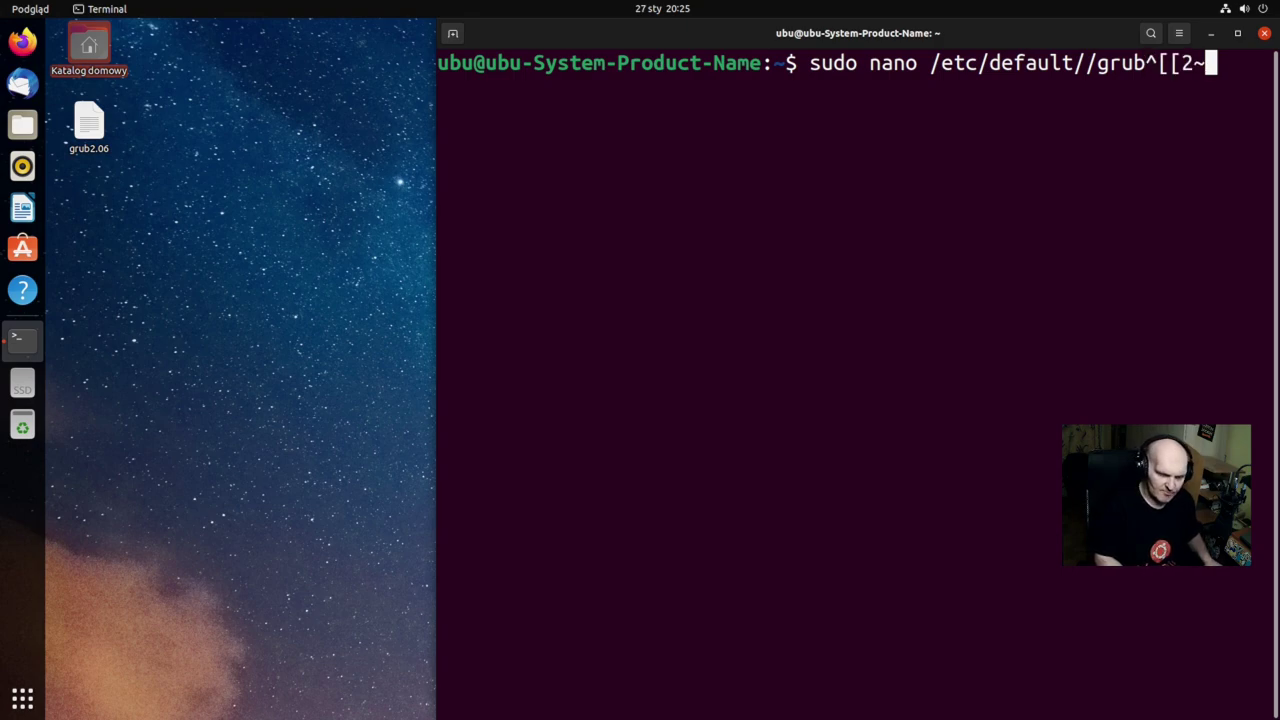
pyautogui.press('Escape')
pyautogui.press('BackSpace')
pyautogui.press('BackSpace')
pyautogui.press('BackSpace')
pyautogui.press('BackSpace')
pyautogui.press('BackSpace')
pyautogui.press('BackSpace')
pyautogui.press('BackSpace')
pyautogui.press('BackSpace')
pyautogui.press('BackSpace')
pyautogui.press('BackSpace')
pyautogui.press('BackSpace')
pyautogui.press('BackSpace')
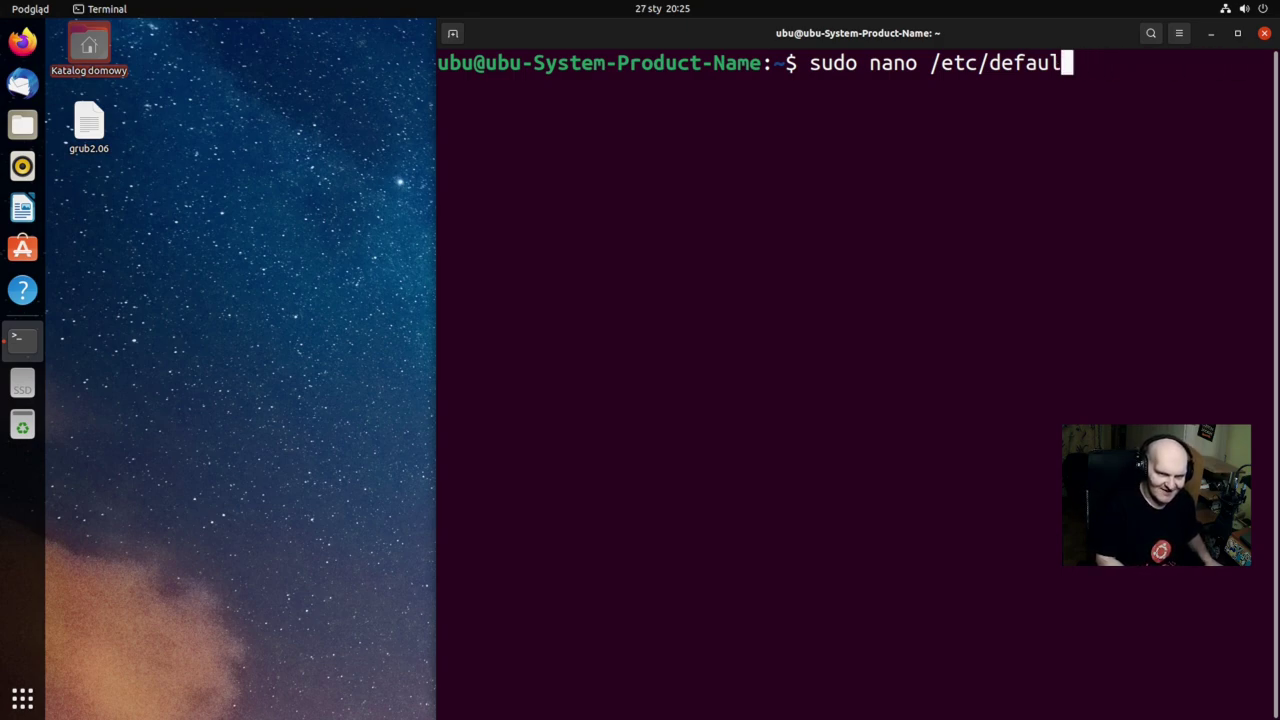
pyautogui.write('t/')
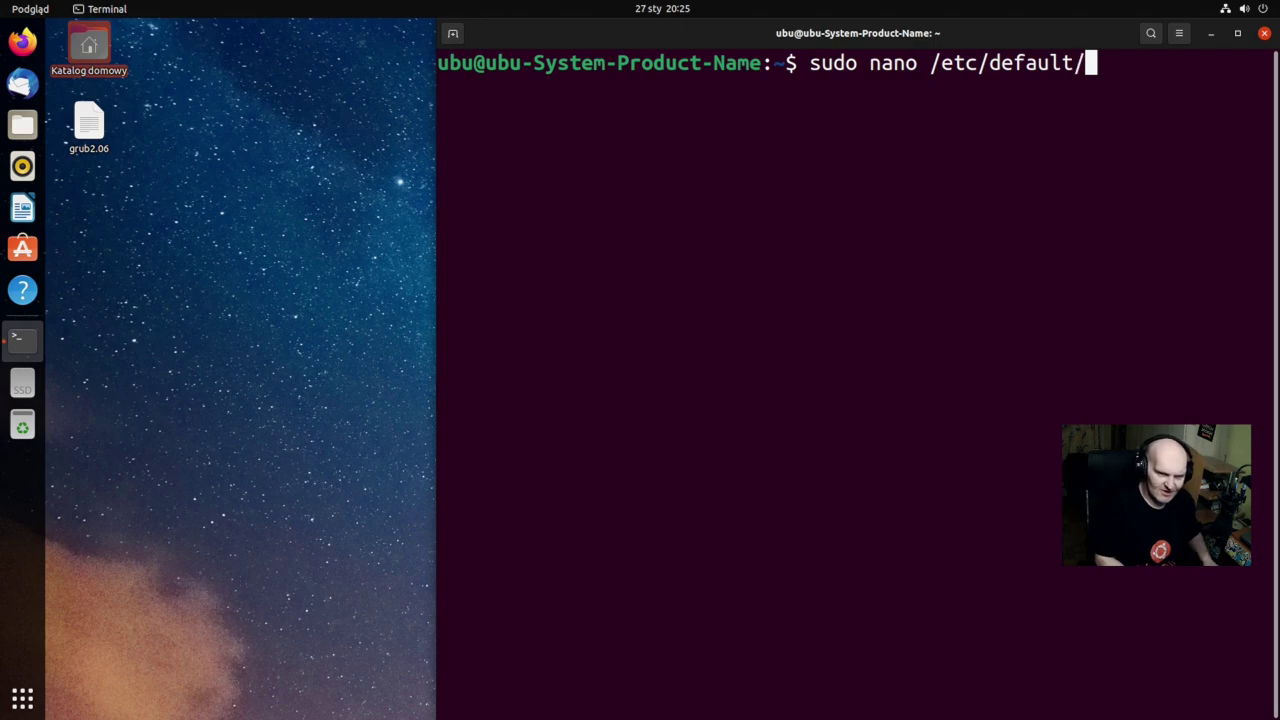
pyautogui.write('grub')
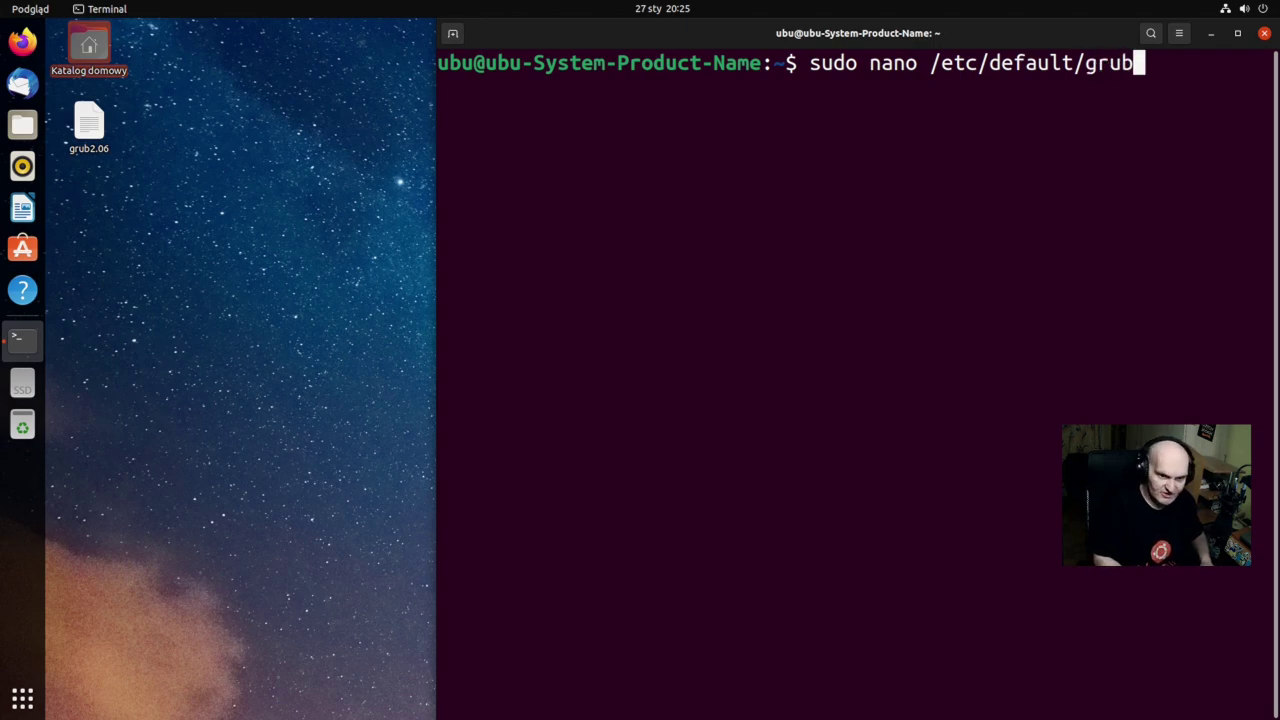
pyautogui.press('Return')
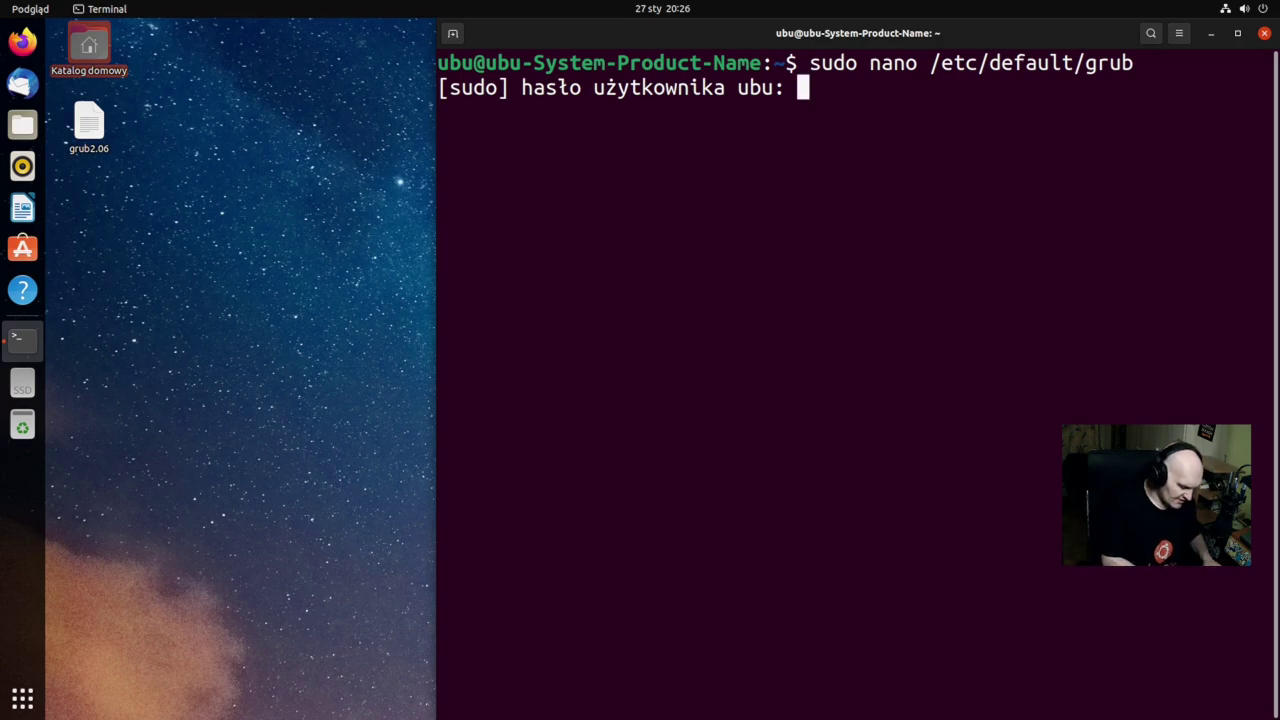
pyautogui.press('Return')
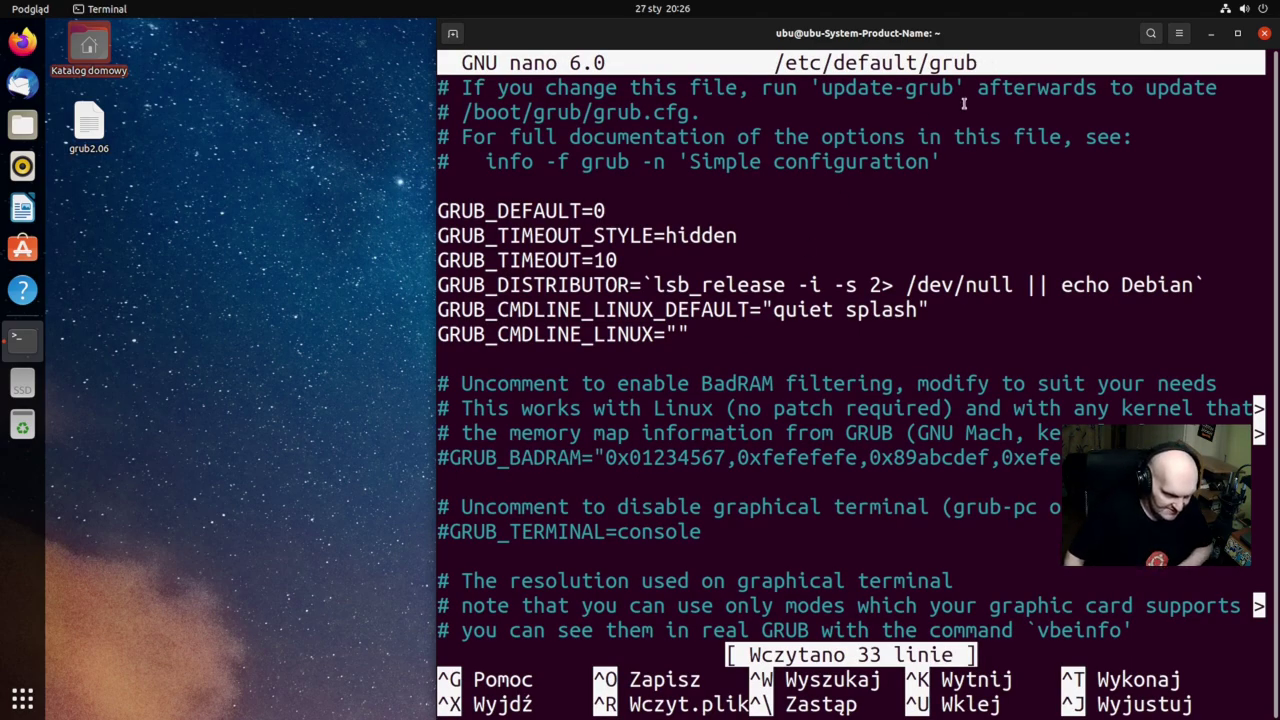
pyautogui.scroll(-11, 580, 296)
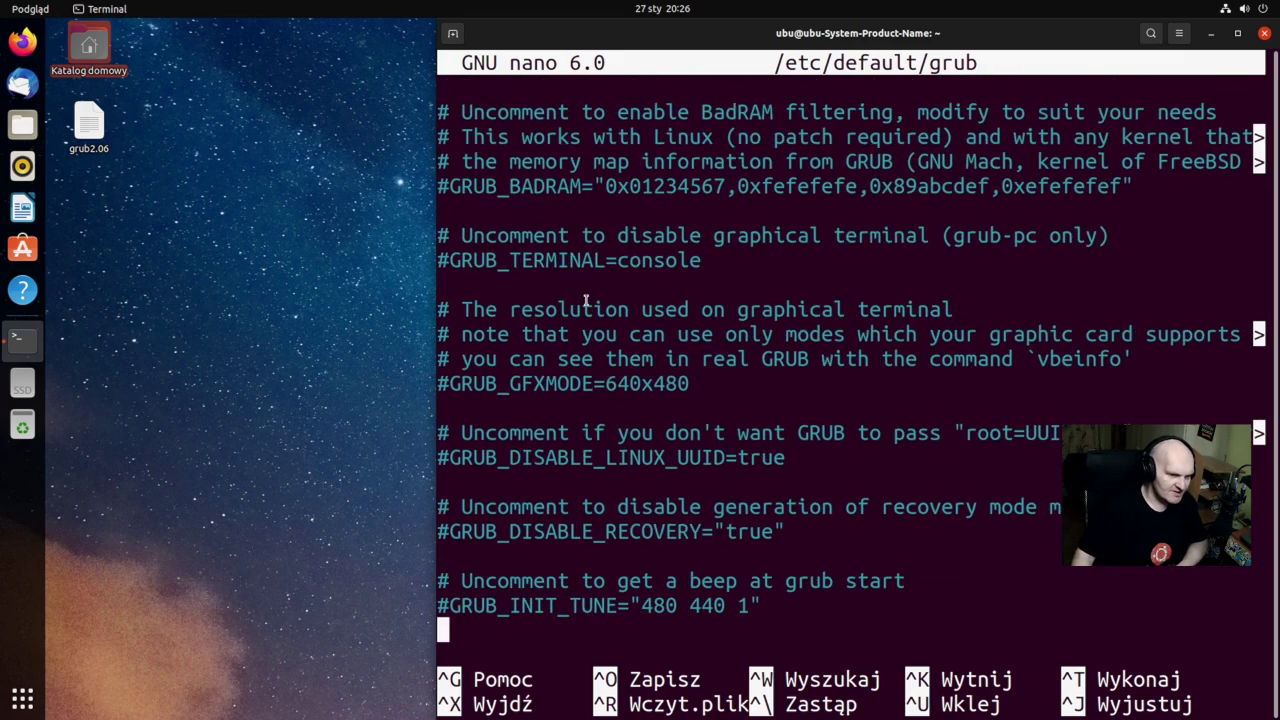
# Open the grub2.06 file from the desktop in the text editor and move its window lower, partly over the terminal.
pyautogui.scroll(9, 586, 300)
pyautogui.scroll(3, 736, 293)
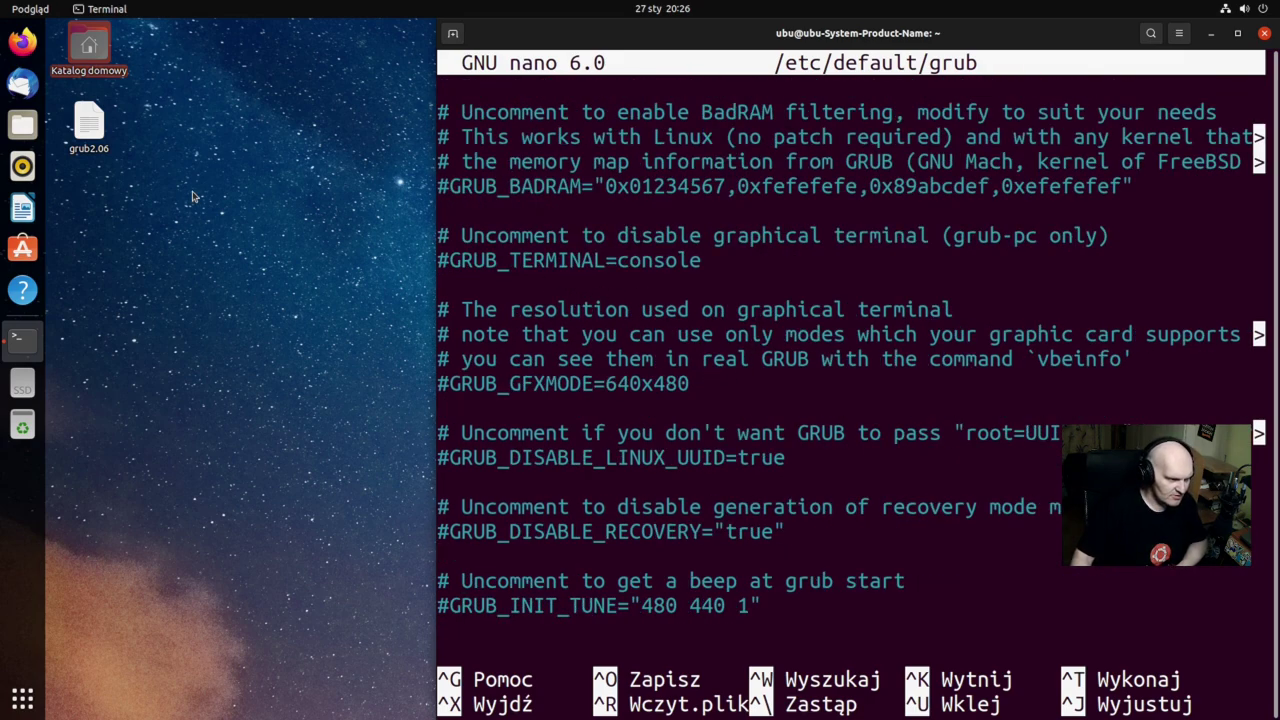
pyautogui.click(100, 135)
pyautogui.doubleClick(100, 135)
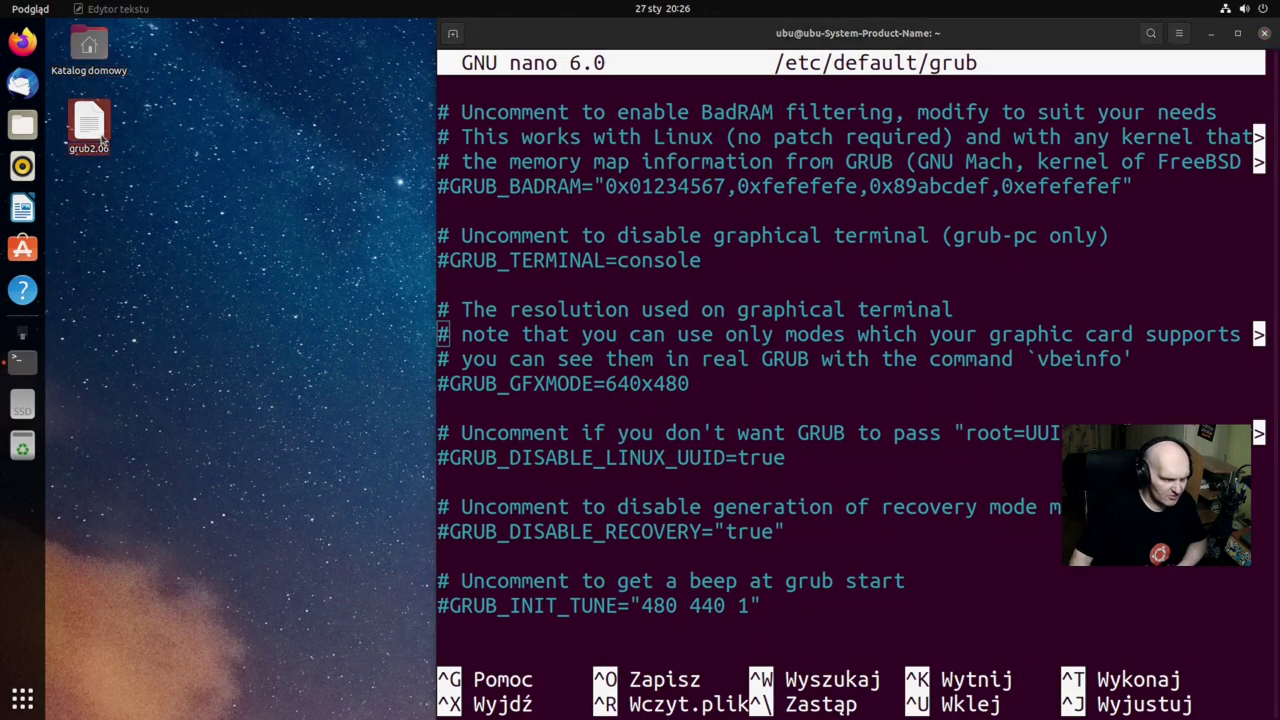
pyautogui.moveTo(291, 35); pyautogui.dragTo(311, 127)
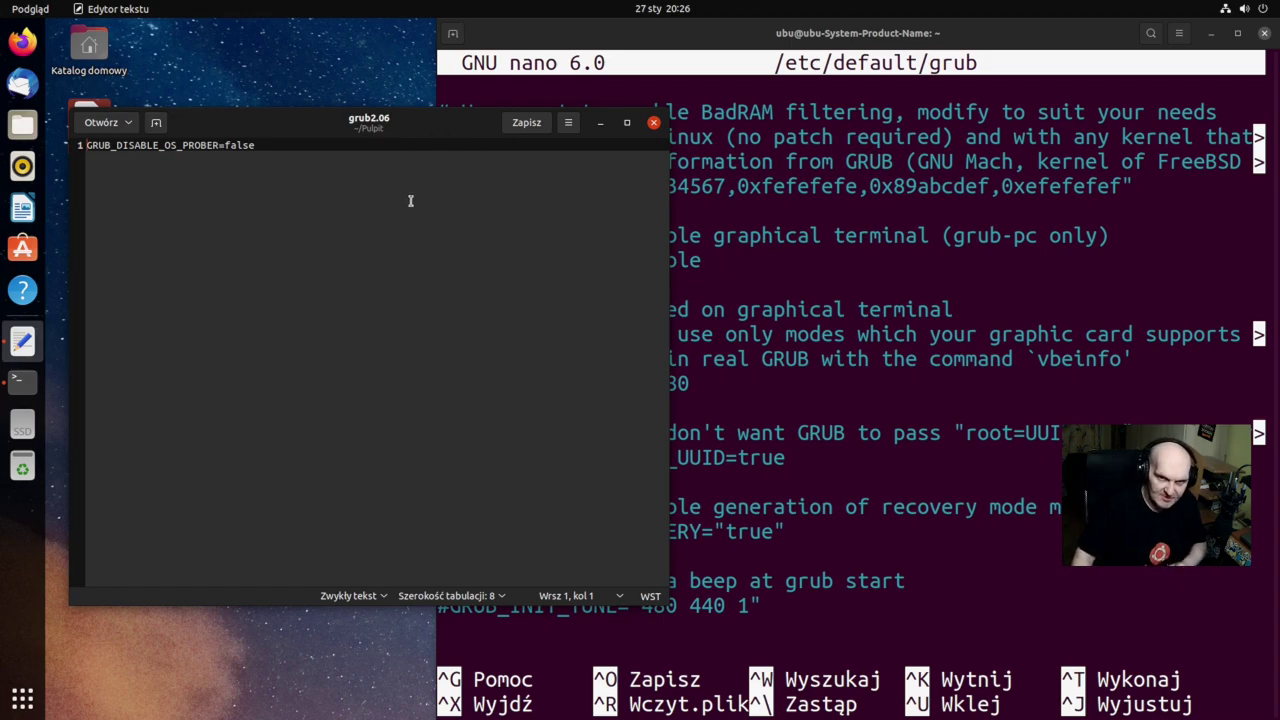
# Copy the line GRUB_DISABLE_OS_PROBER=false from grub2.06 and switch back to the terminal with /etc/default/grub open in nano.
pyautogui.tripleClick(257, 145)
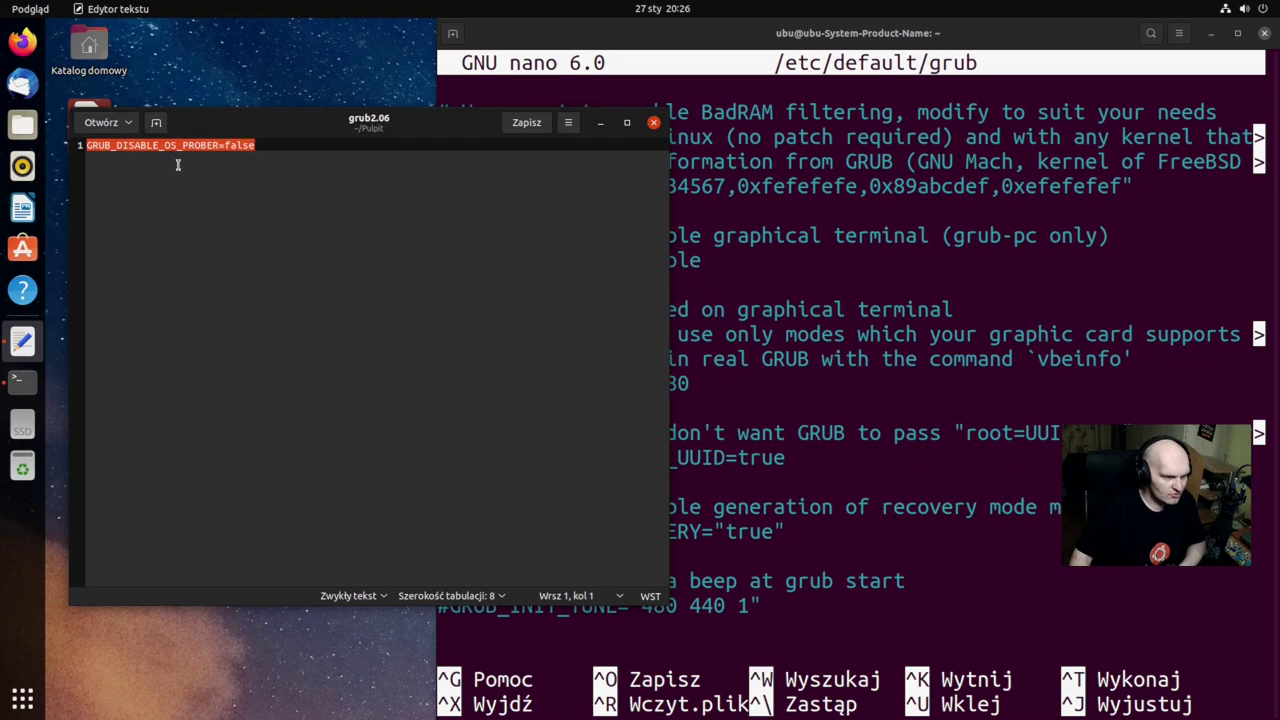
pyautogui.rightClick(202, 145)
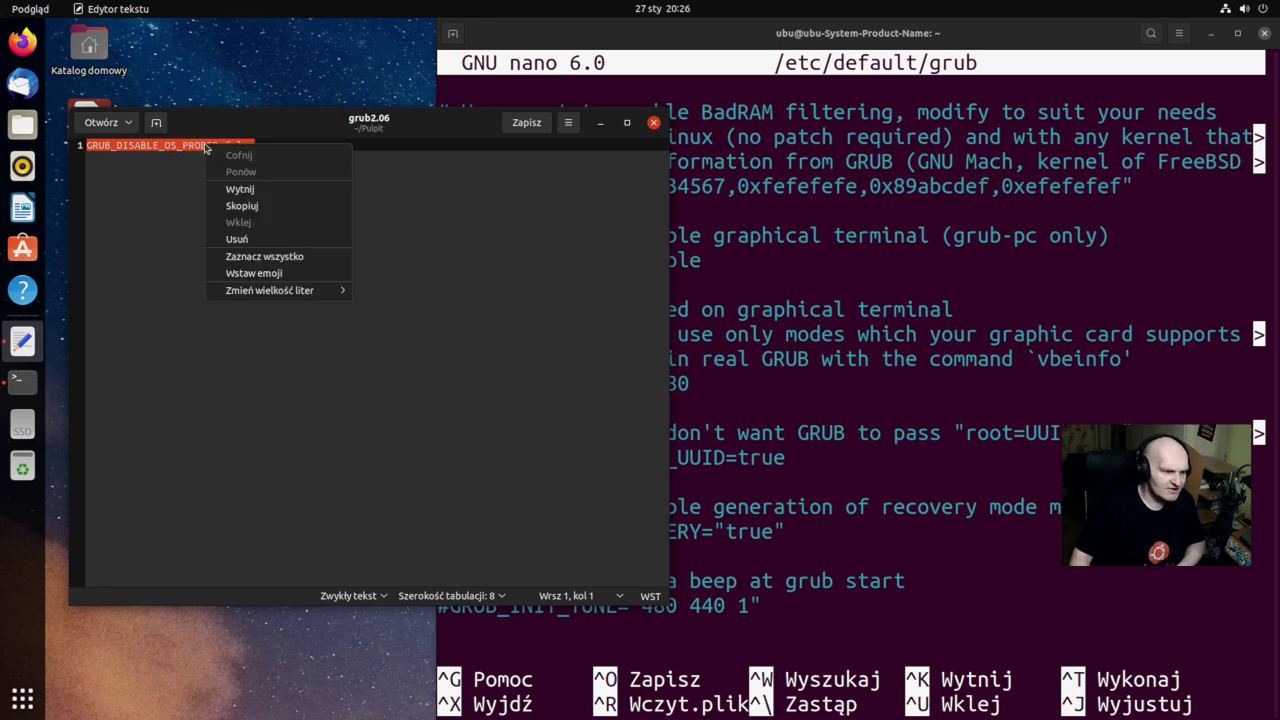
pyautogui.click(245, 203)
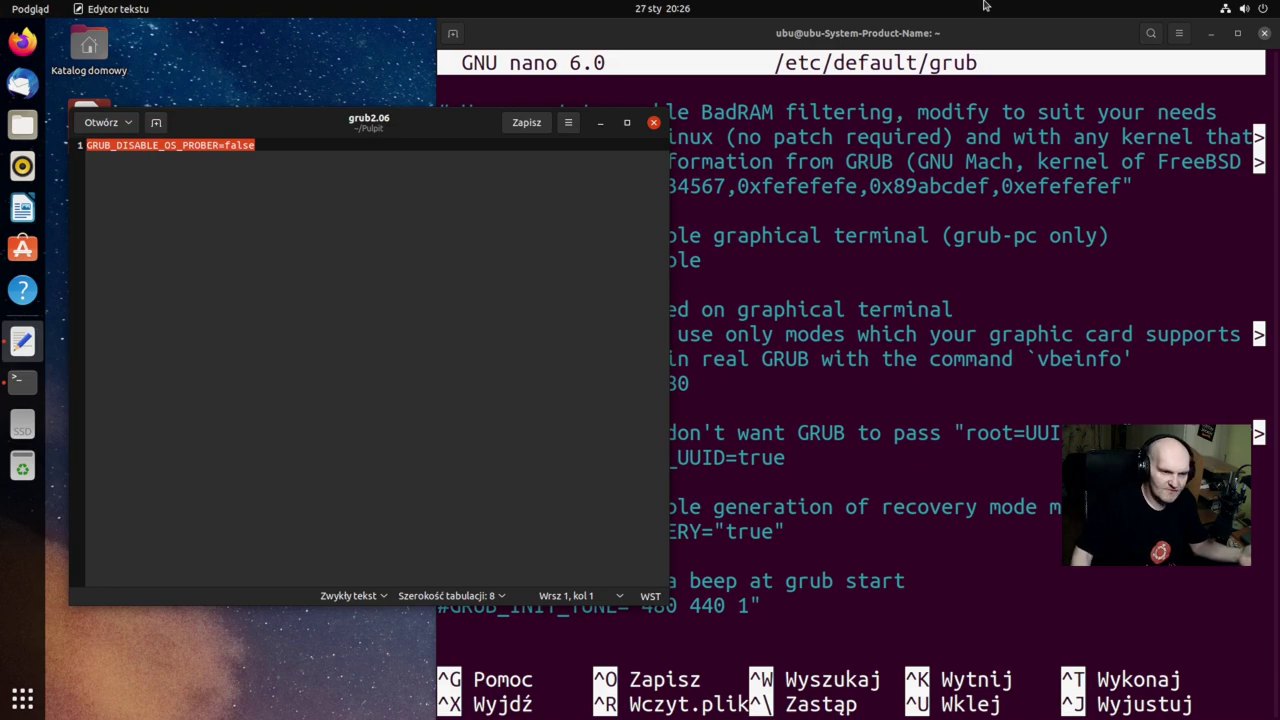
pyautogui.click(708, 458)
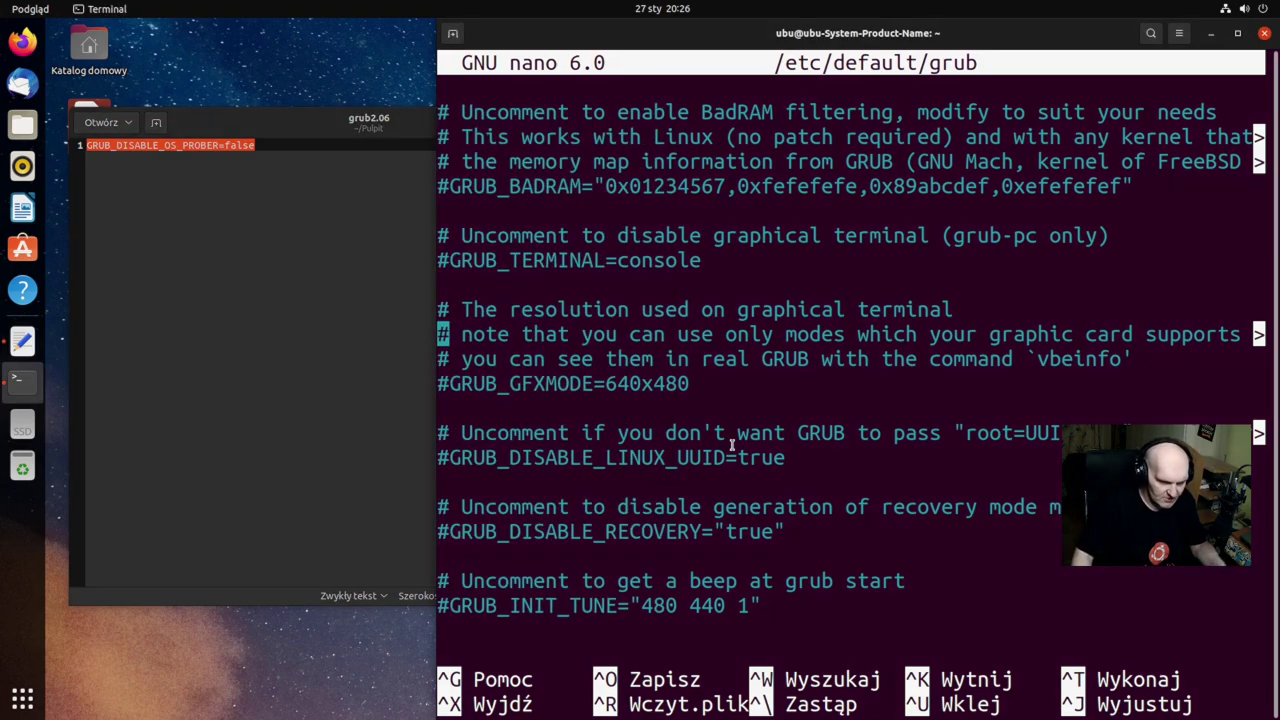